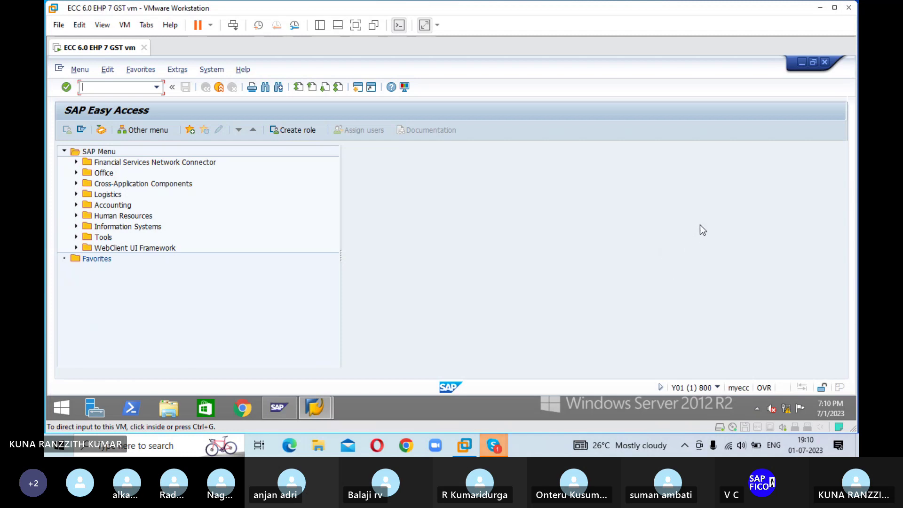
Step: Bring the Skype group call window in front of the SAP session
key(alt+Tab)
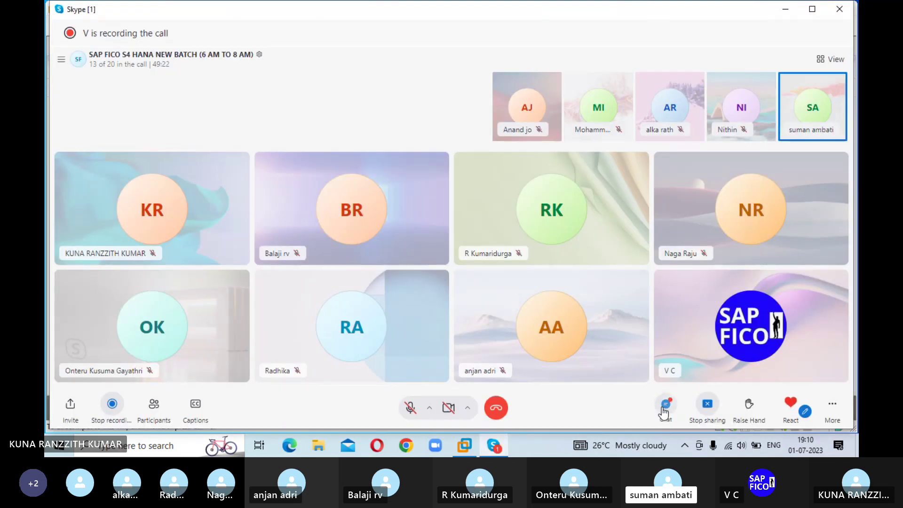
Step: Open the AUTOMATIC PAYMENT PROGRAM Word document shared in the Skype call chat
click(665, 403)
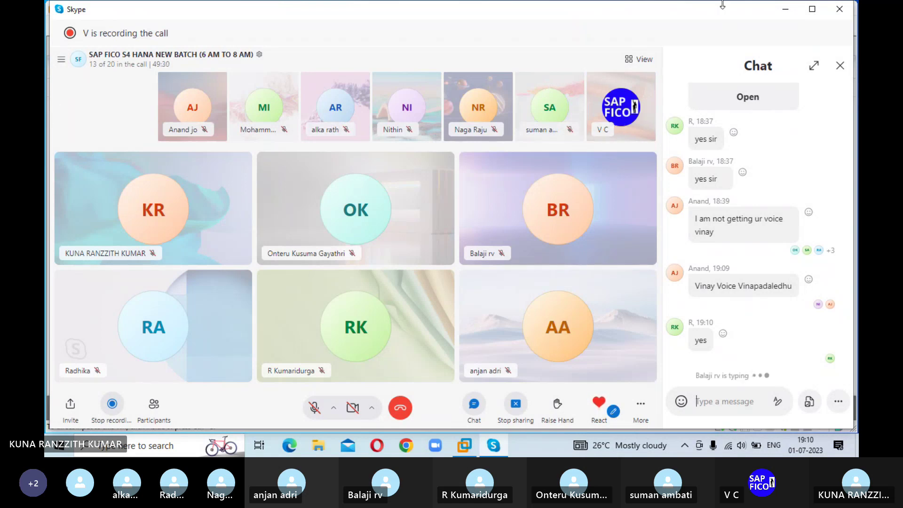
click(840, 67)
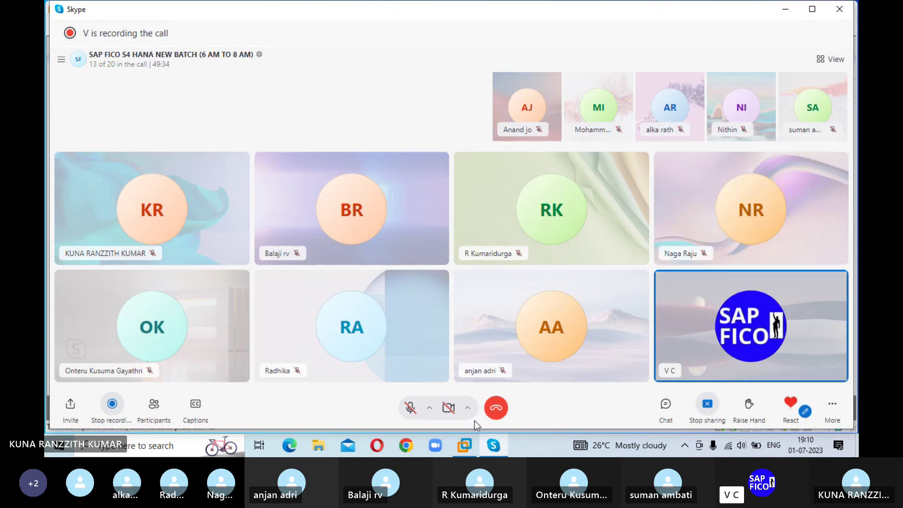
click(466, 446)
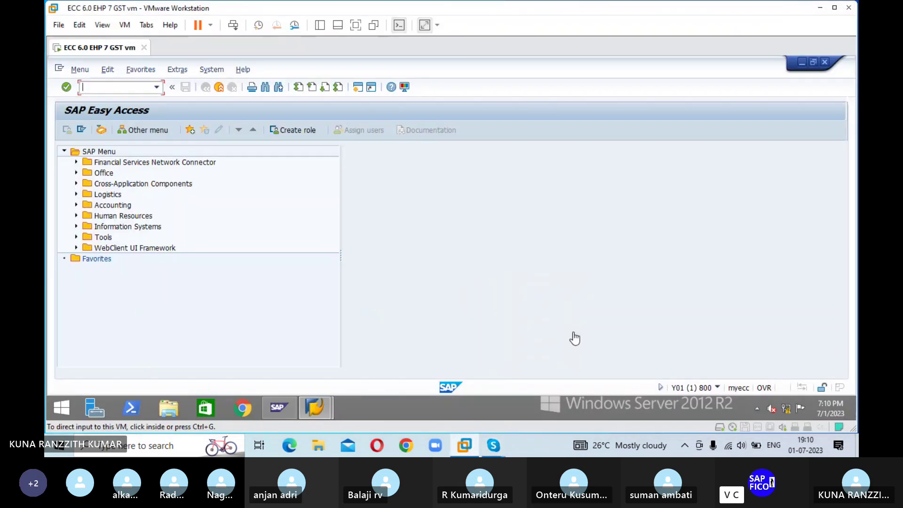
key(alt+Tab)
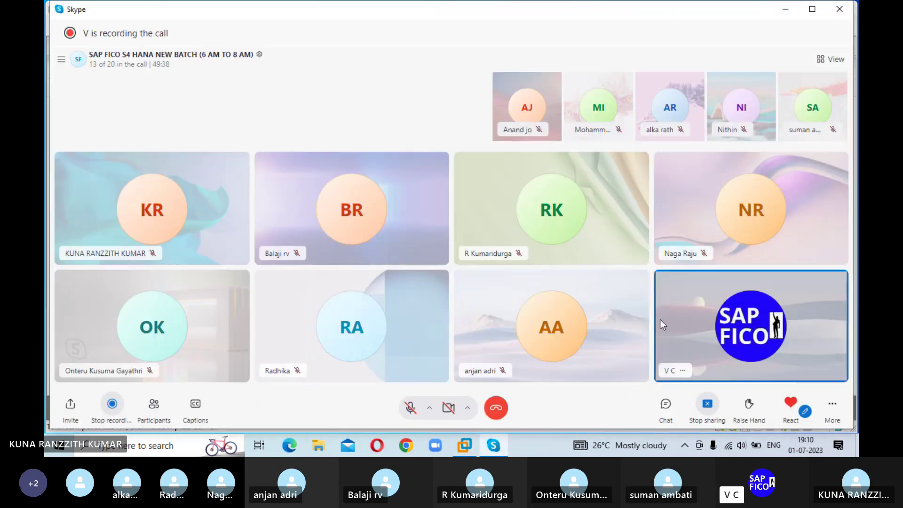
click(665, 406)
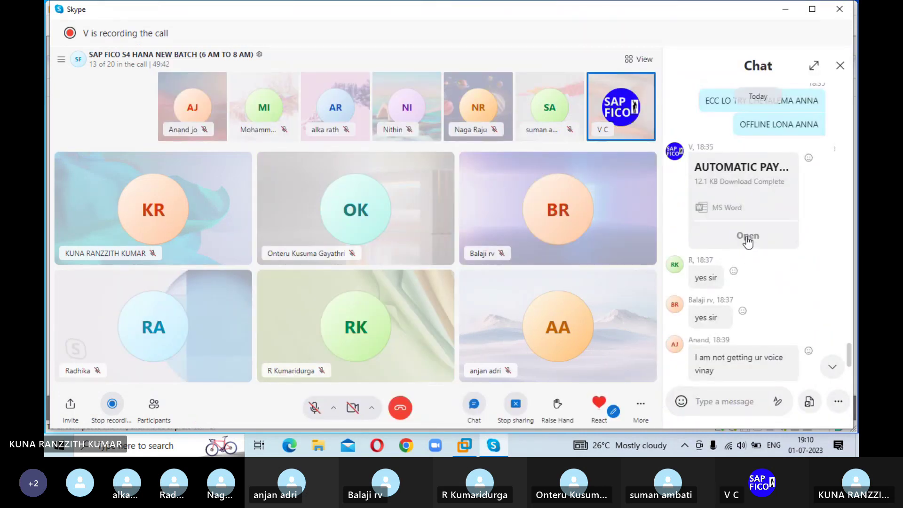
click(747, 237)
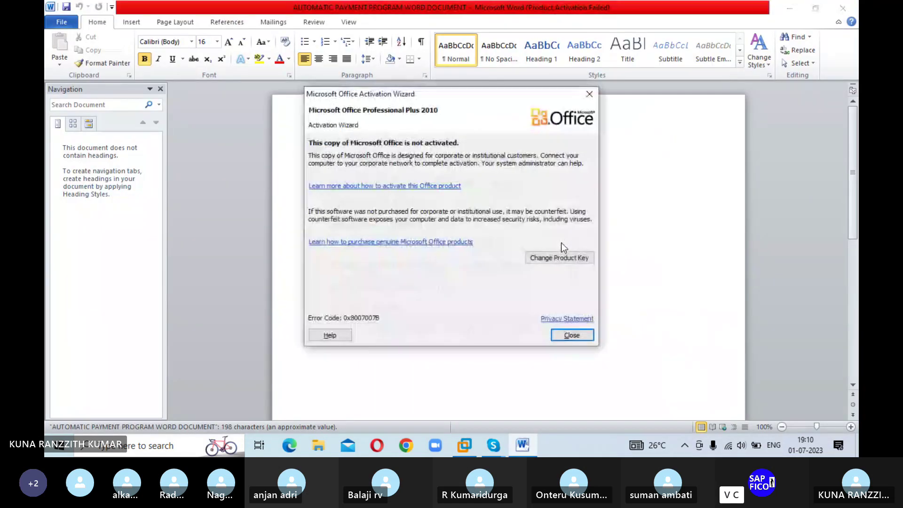
Step: Close the Office Activation Wizard to reveal the FBZP configuration notes
click(572, 336)
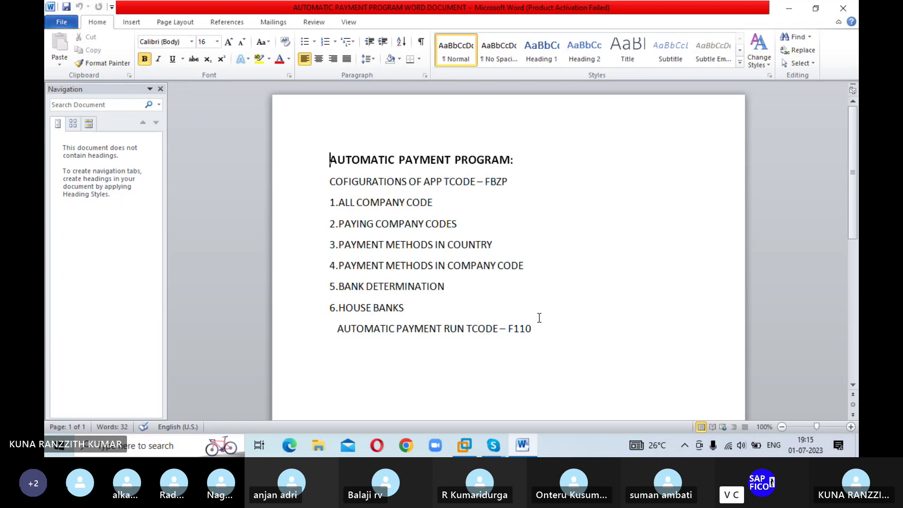
Step: Return to the SAP session in the virtual machine and start transaction FBZP
click(470, 443)
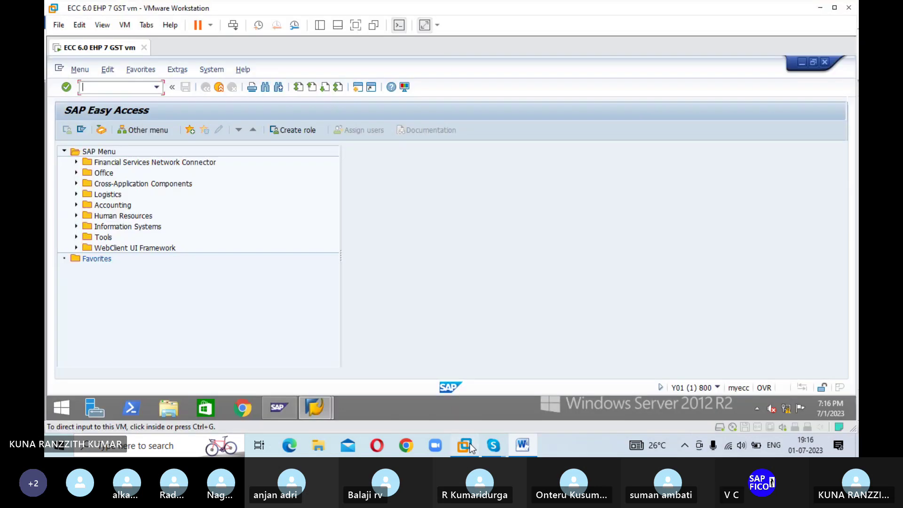
click(135, 89)
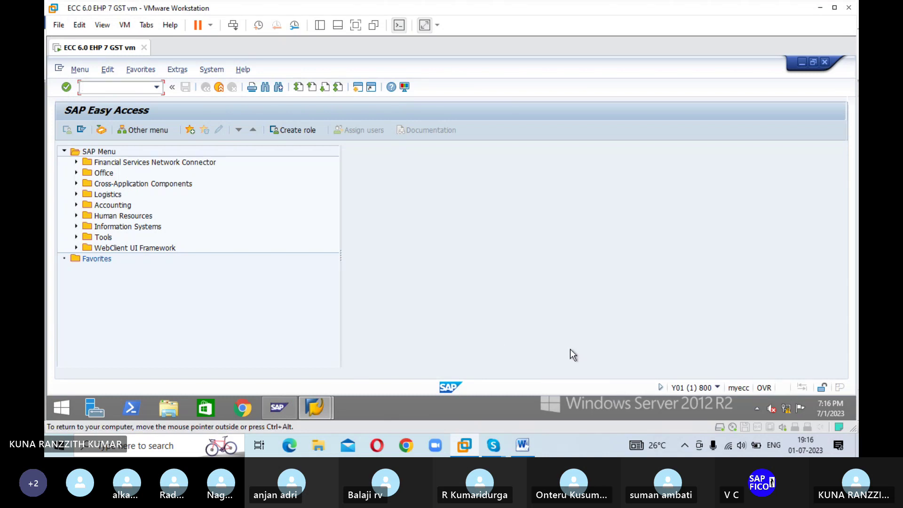
text(fbzp)
key(Return)
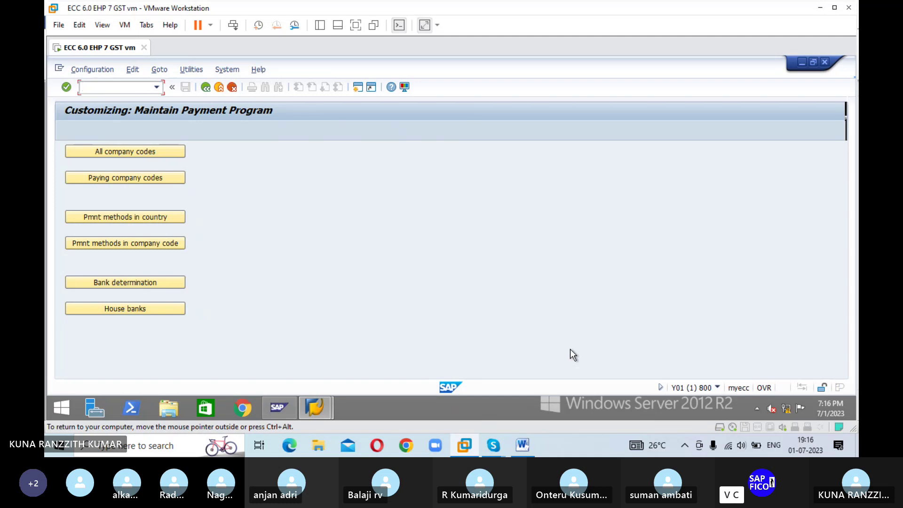
Step: Create a new All company codes entry with company code ESHA
click(125, 152)
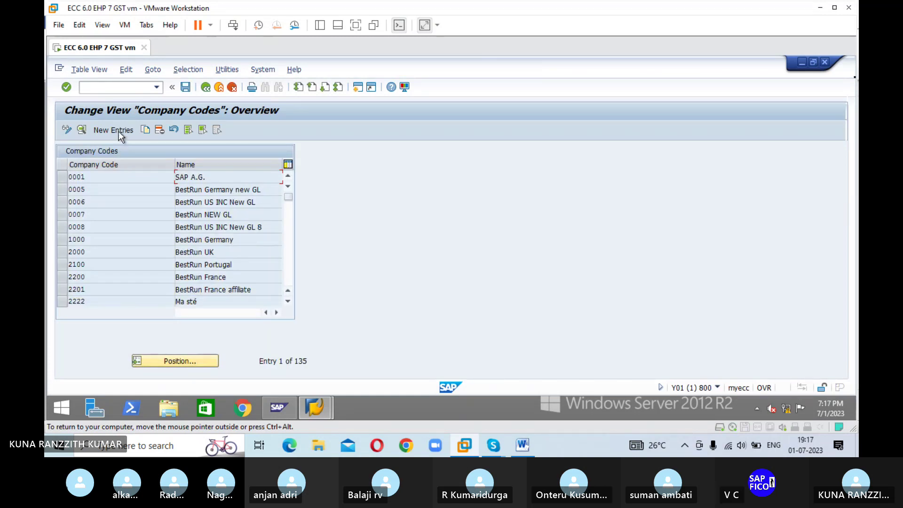
click(116, 130)
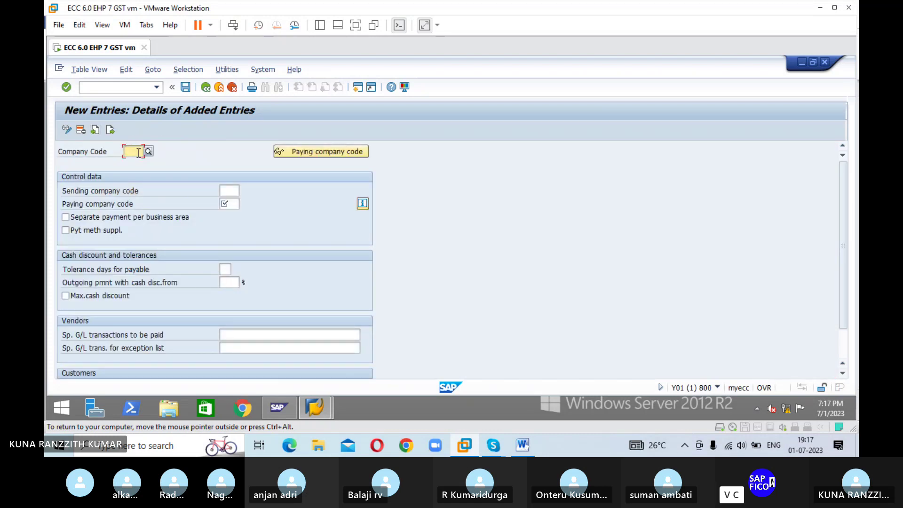
text(ESHA)
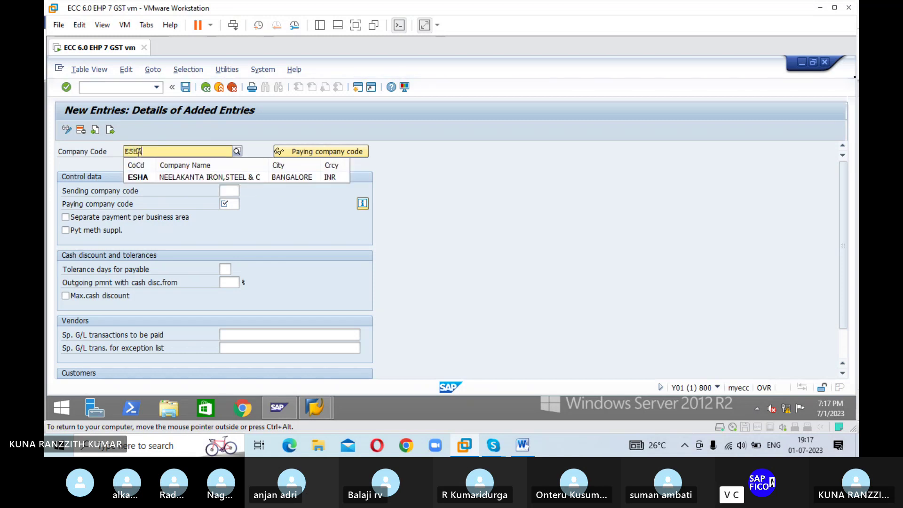
Step: Choose ESHA from the Company Code input history to open the entry's details
click(137, 175)
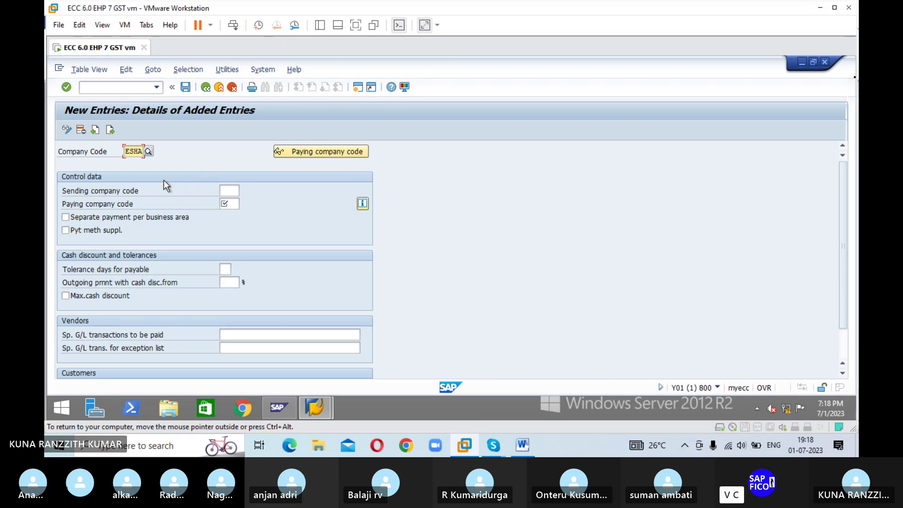
Step: Enter ESHA as the paying company code
click(232, 203)
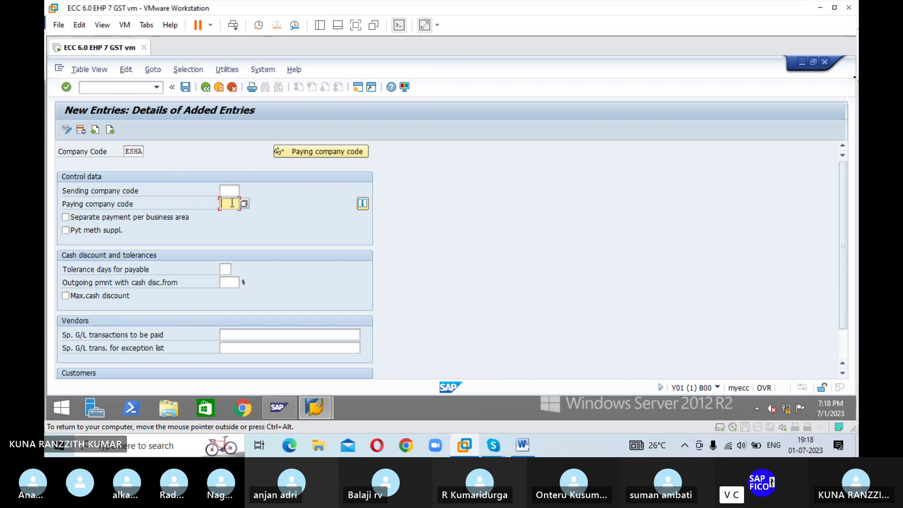
text(ESHA)
Step: Set outgoing payment with cash discount from to 5%
click(227, 281)
text(5)
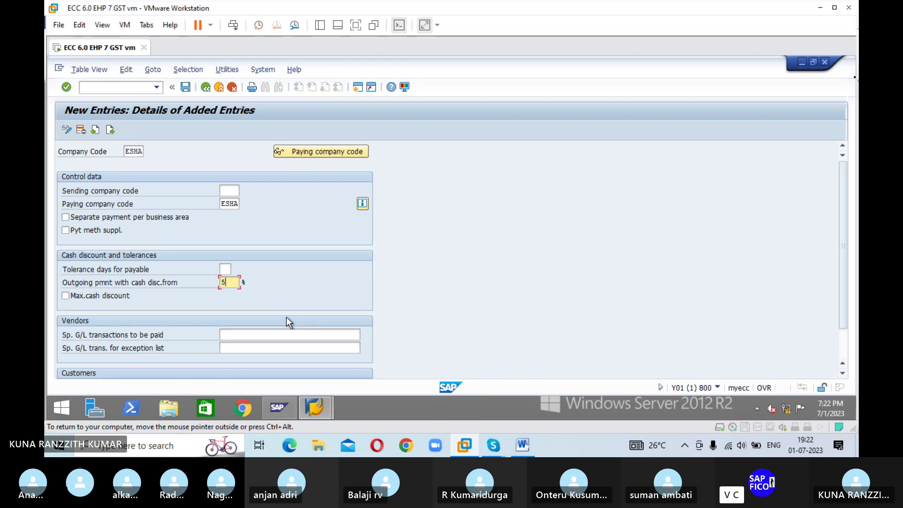
Step: Enter AF as the special G/L transactions for vendors
click(288, 335)
text(A)
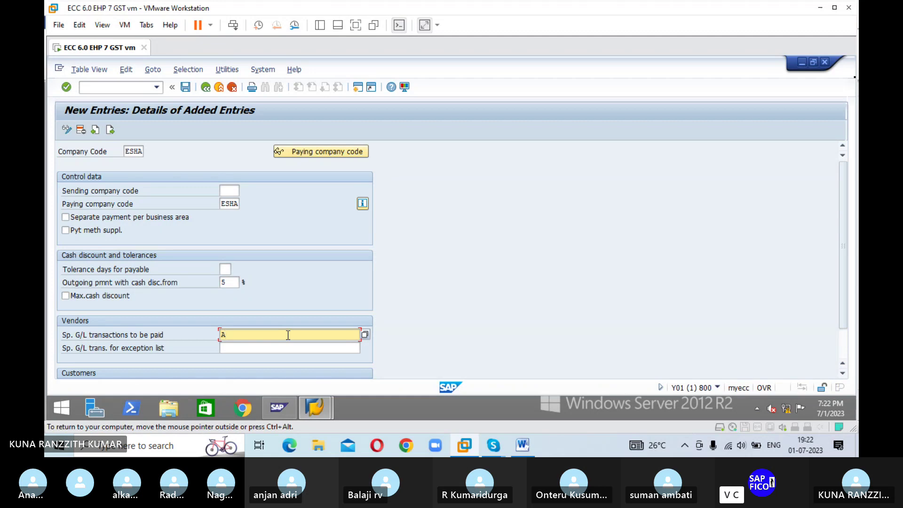
text(, F)
key(BackSpace)
key(BackSpace)
key(BackSpace)
text(F)
Step: Enter AF as the customer special G/L transactions, confirm and save the entry
scroll(245, 360, down, 1)
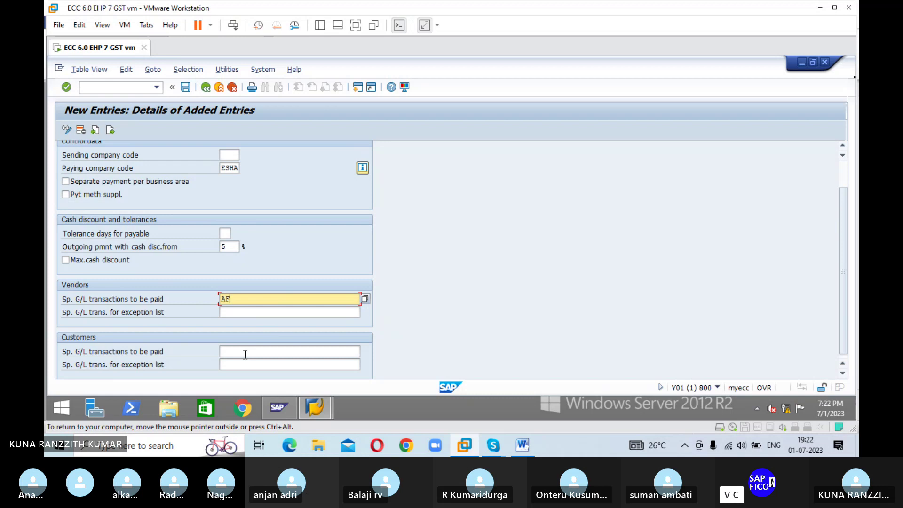
click(245, 354)
text(AF)
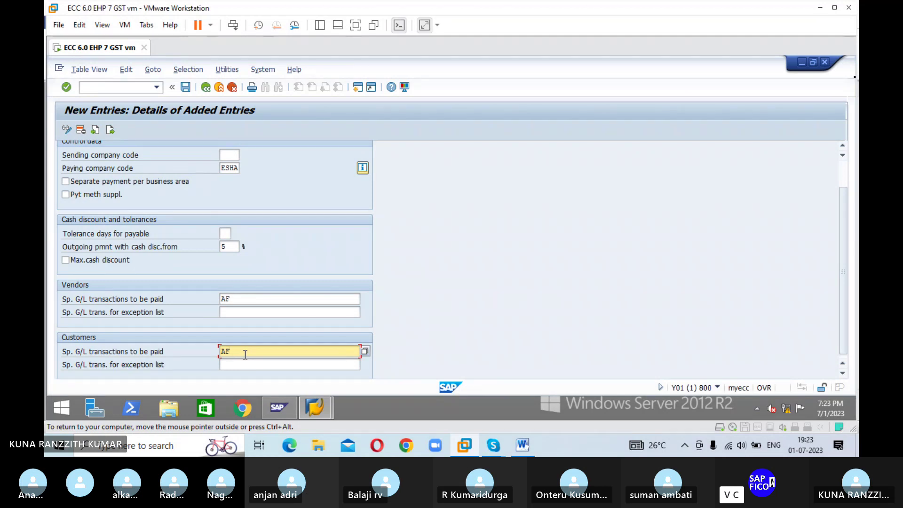
key(Return)
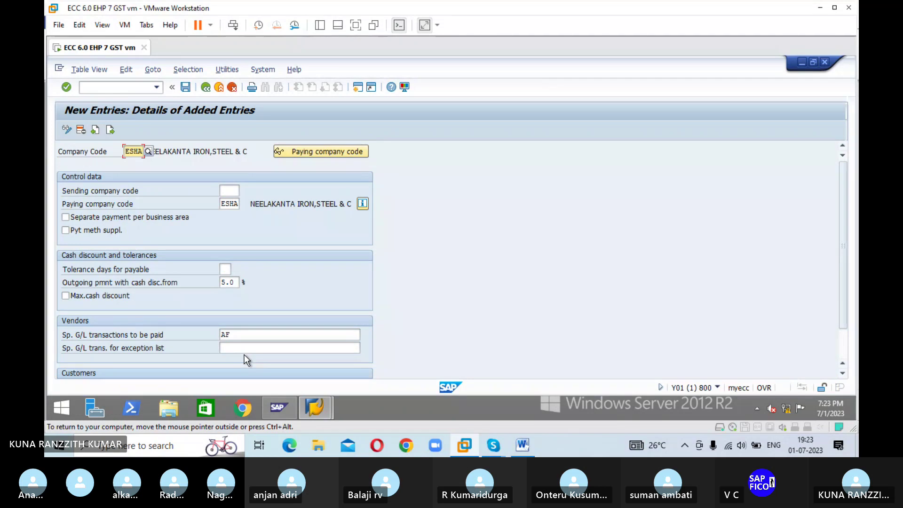
click(185, 87)
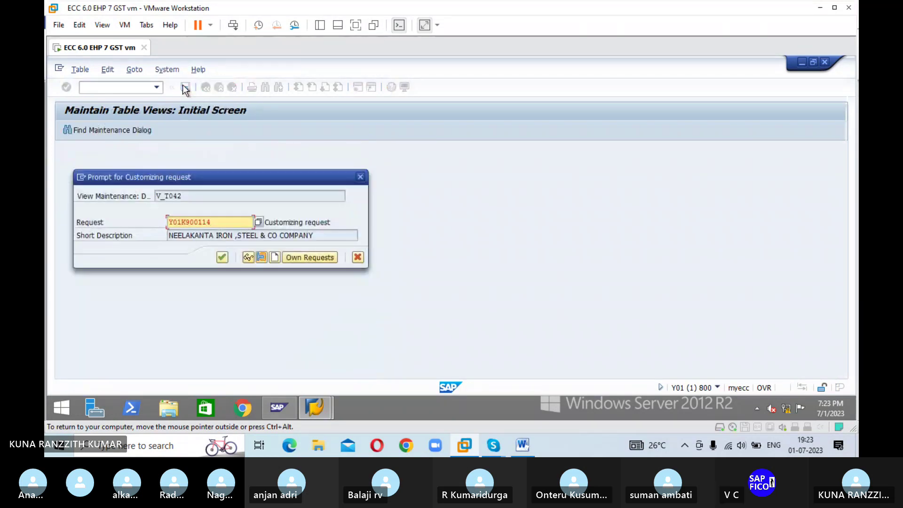
Step: Confirm the customizing request and go back to the Maintain Payment Program main screen
click(222, 258)
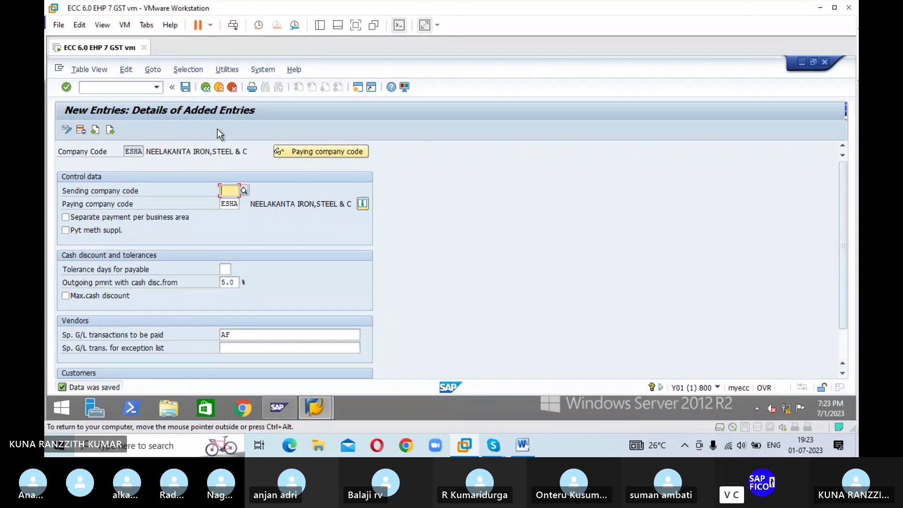
scroll(216, 131, down, 1)
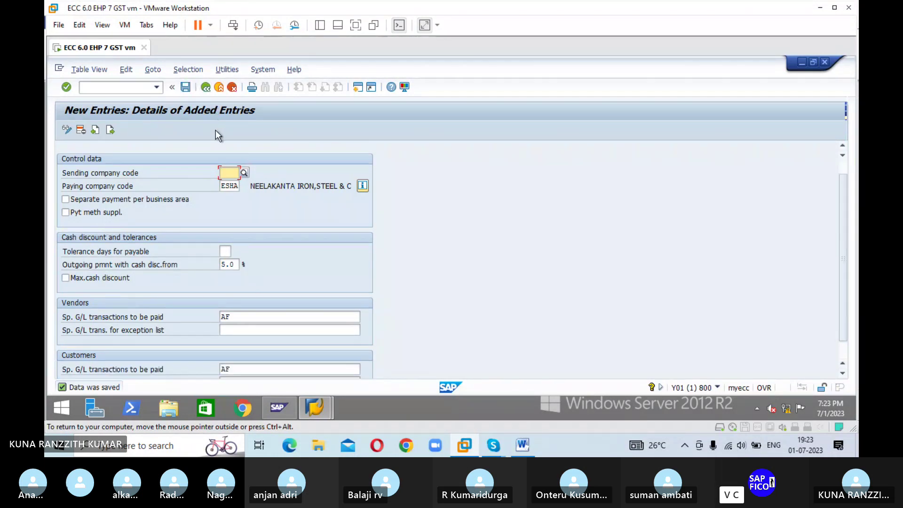
click(205, 88)
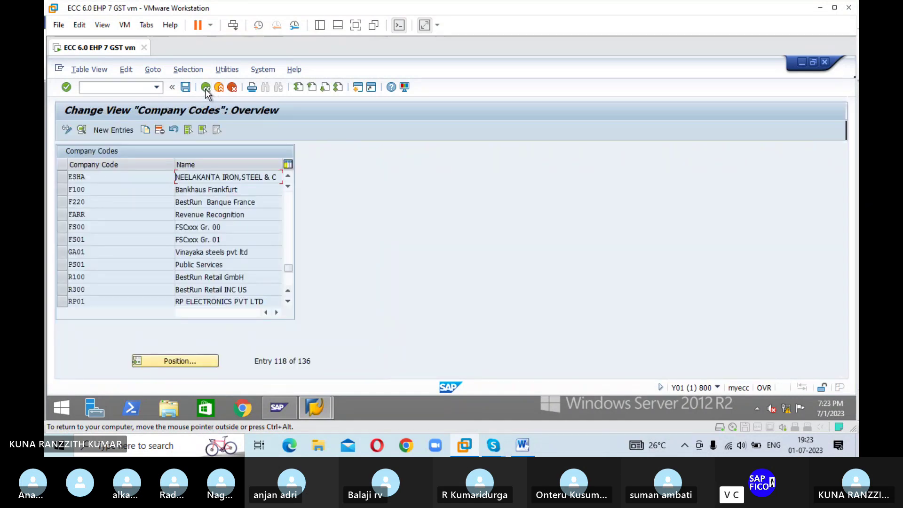
click(206, 88)
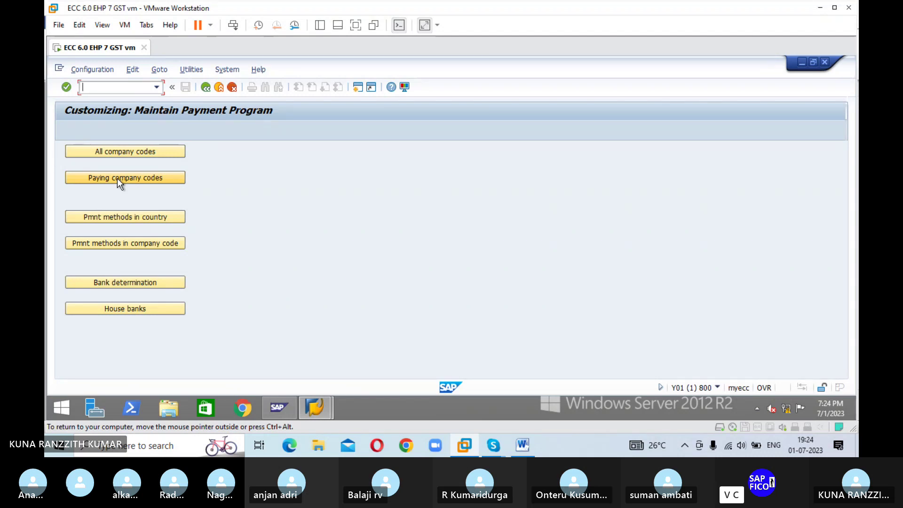
Step: Open the Paying company codes table and begin a new entry
click(117, 178)
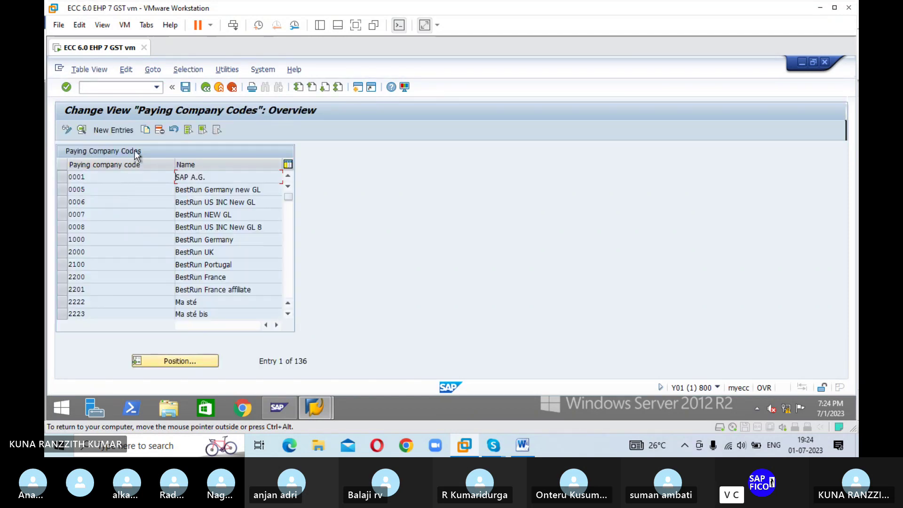
click(128, 132)
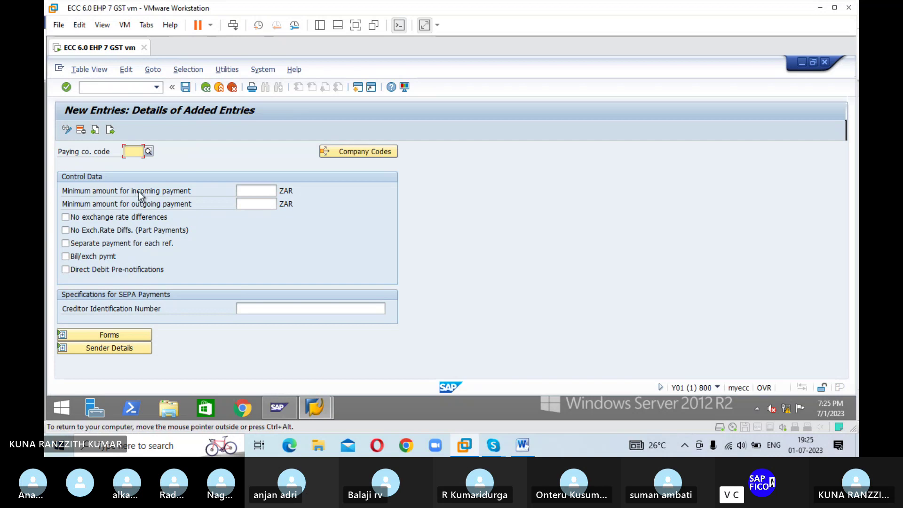
Step: Enter ESHA as the new paying company code
text(ES)
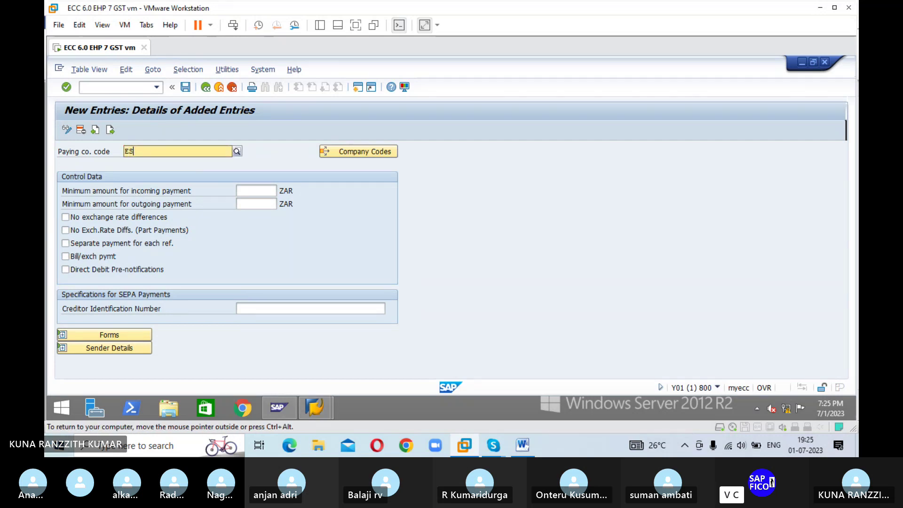
text(HA)
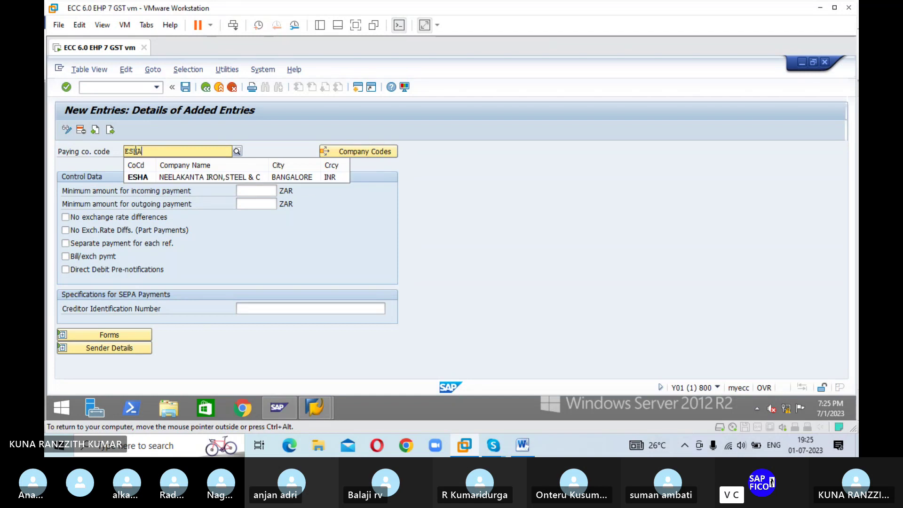
key(Return)
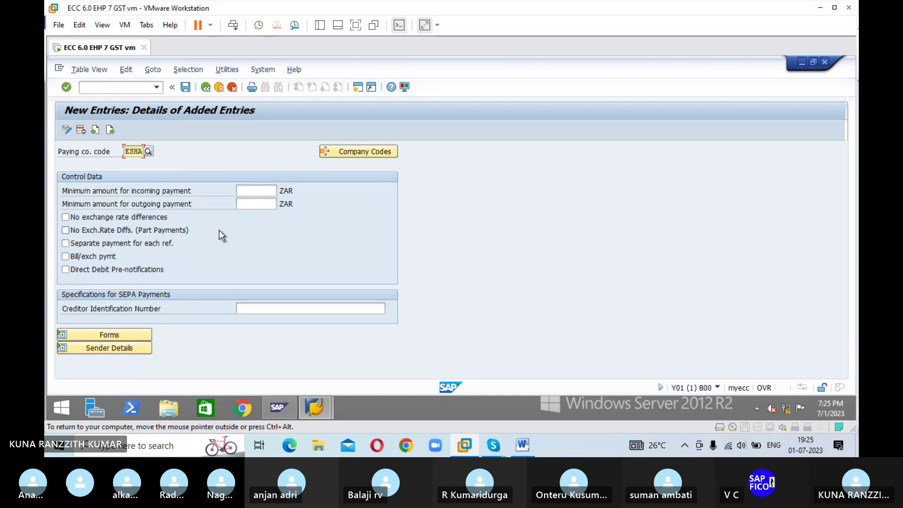
Step: Set the minimum incoming and outgoing payment amounts for ESHA to 500 ZAR each
click(259, 190)
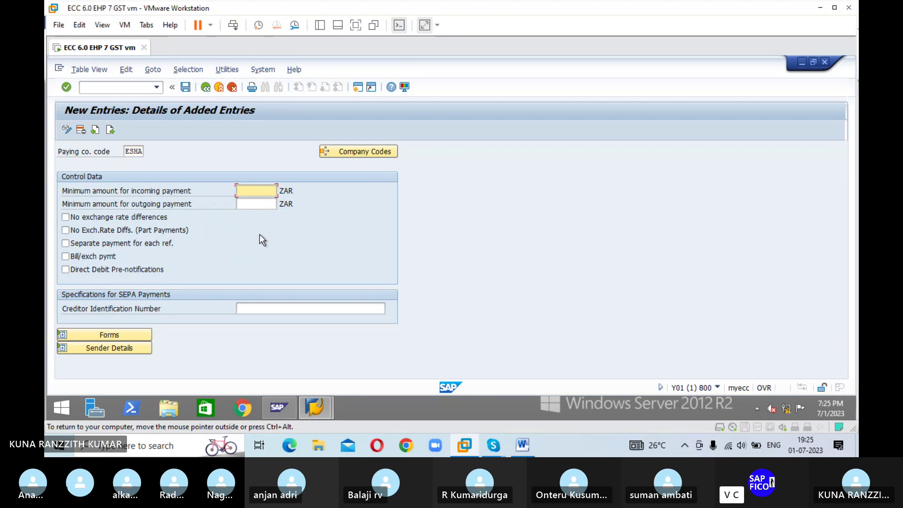
text(500)
click(262, 207)
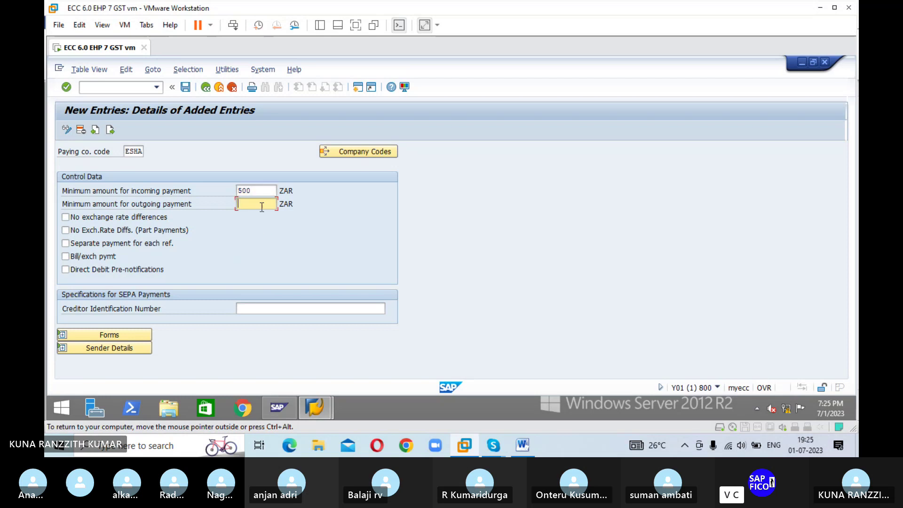
text(500)
Step: Start the payment advice form name as F110_, then switch over to the Skype call
click(64, 338)
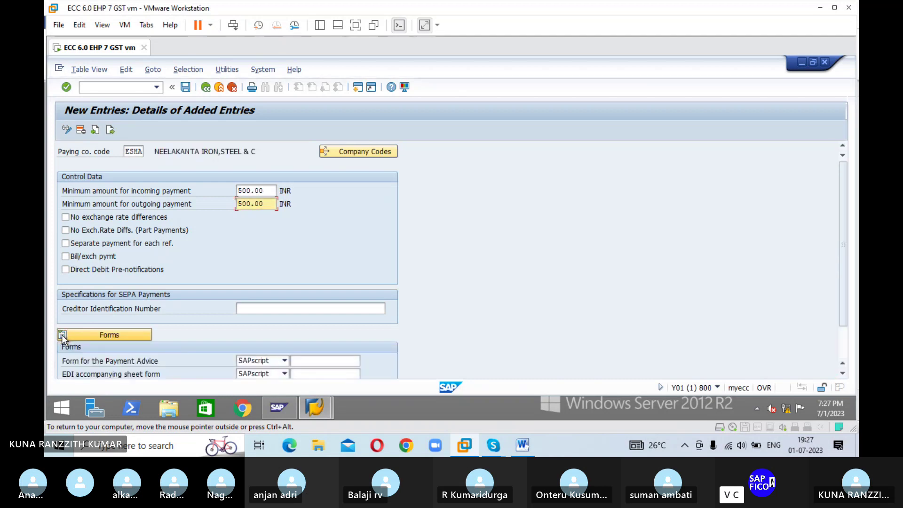
scroll(447, 305, down, 1)
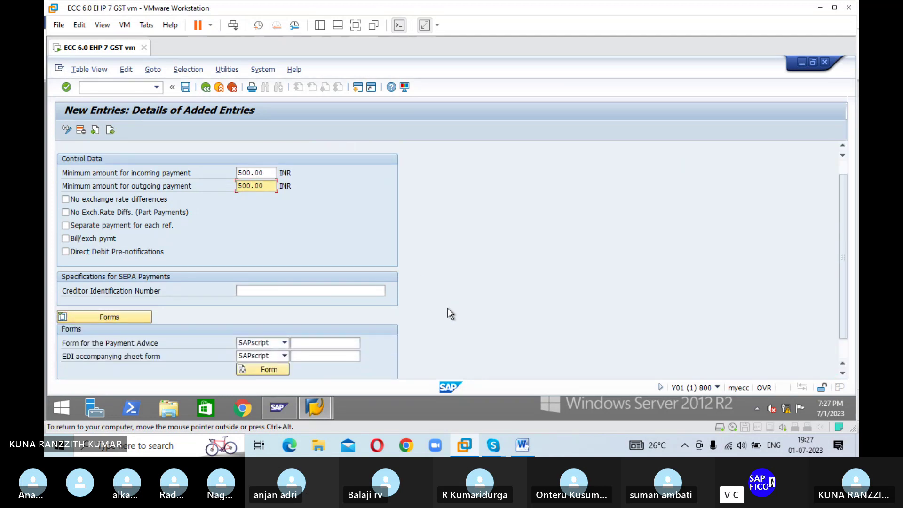
scroll(450, 314, down, 1)
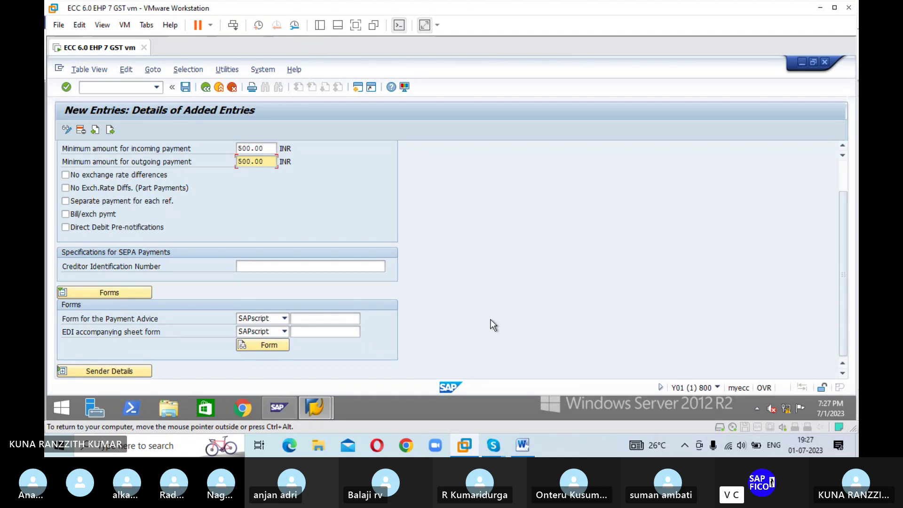
click(314, 319)
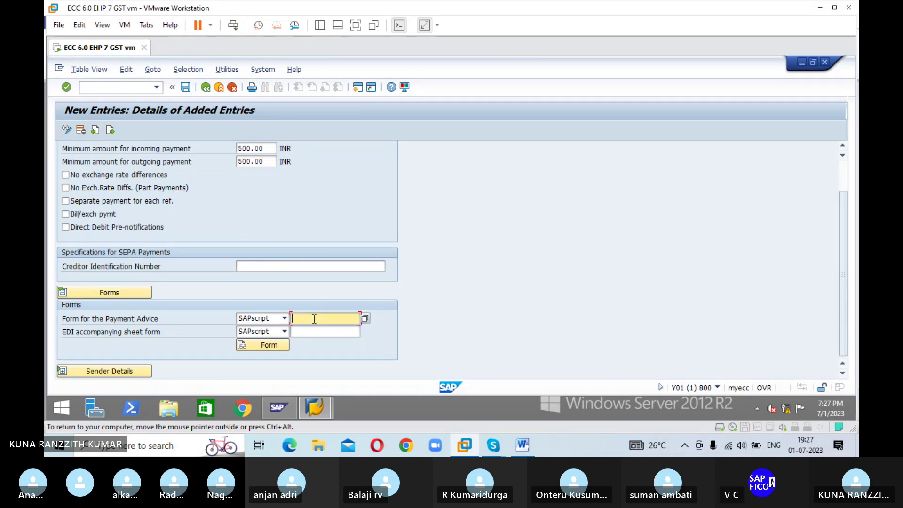
text(F)
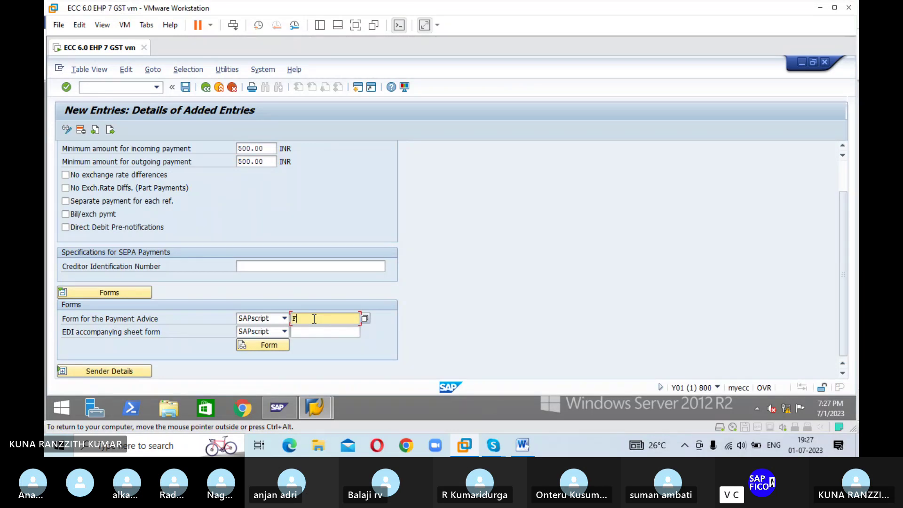
text(110-)
key(BackSpace)
text(_)
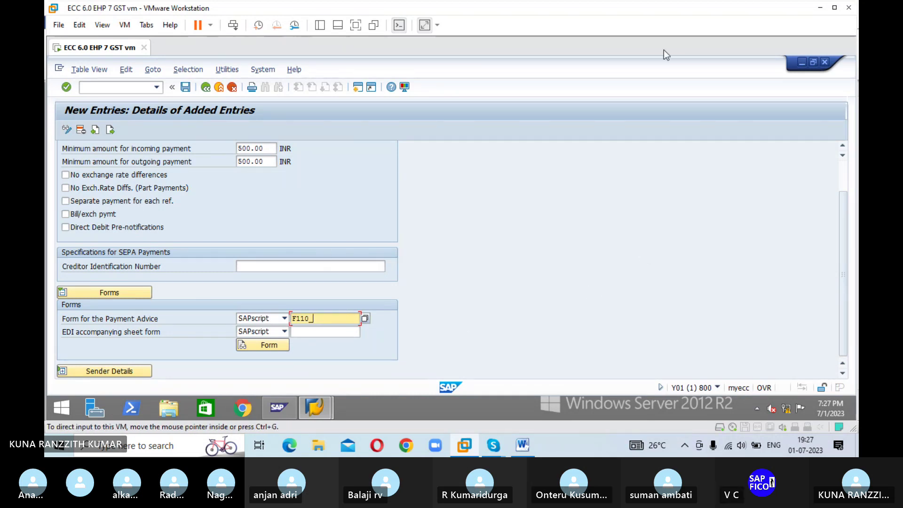
key(alt+Tab)
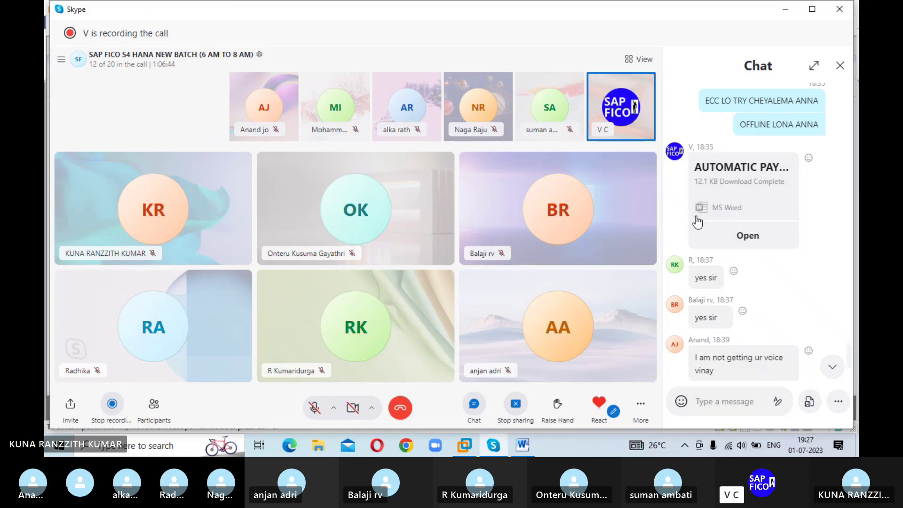
Step: Copy the form name F110_D_AVIS from the Skype chat and return to SAP
scroll(778, 344, down, 4)
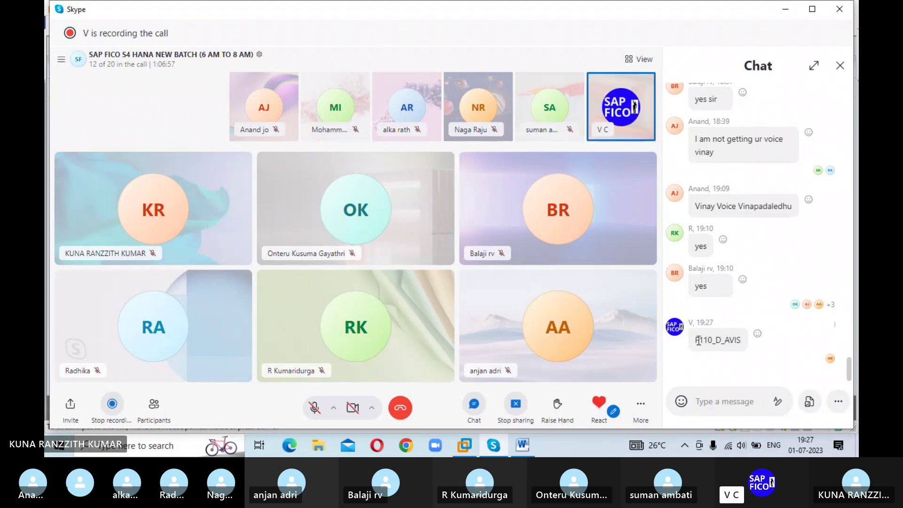
drag(696, 340, 744, 348)
key(ctrl+c)
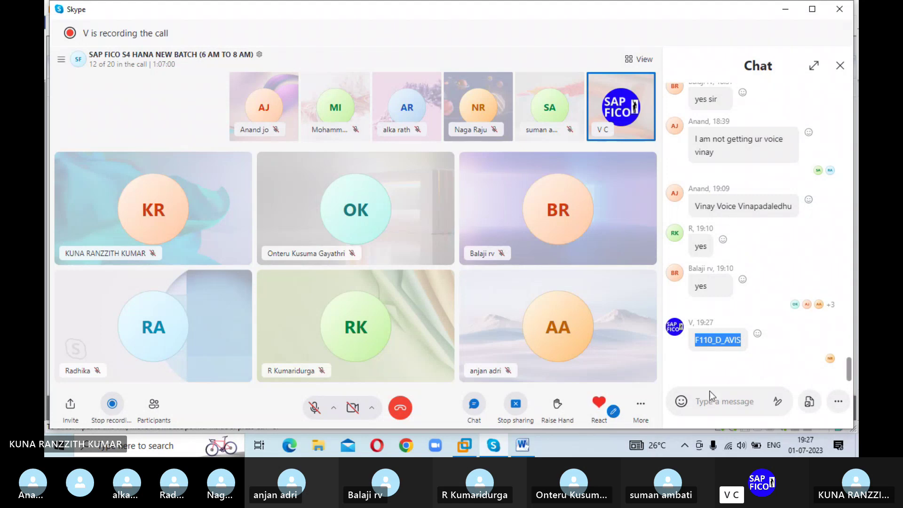
click(469, 447)
Step: Paste F110_D_AVIS as the payment advice form and enter F110_EDI_01 as the EDI accompanying sheet form
key(BackSpace)
key(BackSpace)
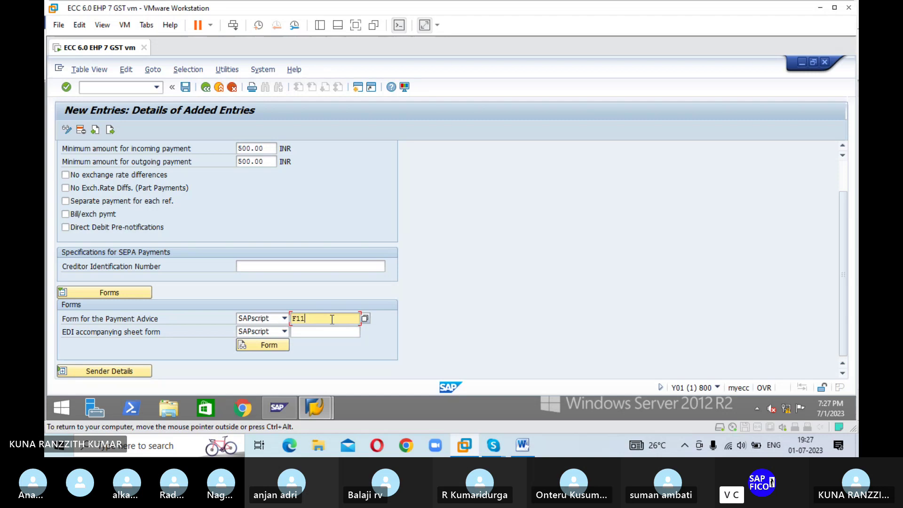
key(BackSpace)
key(BackSpace)
key(BackSpace)
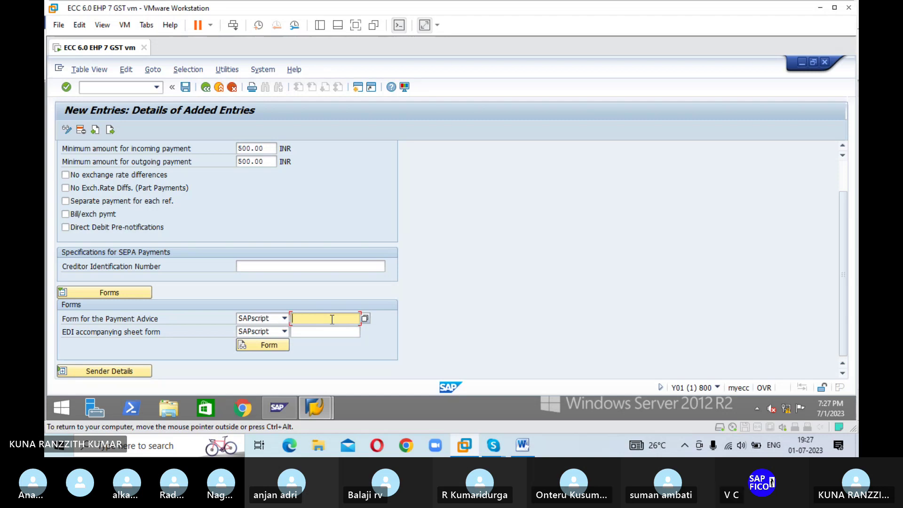
key(ctrl+v)
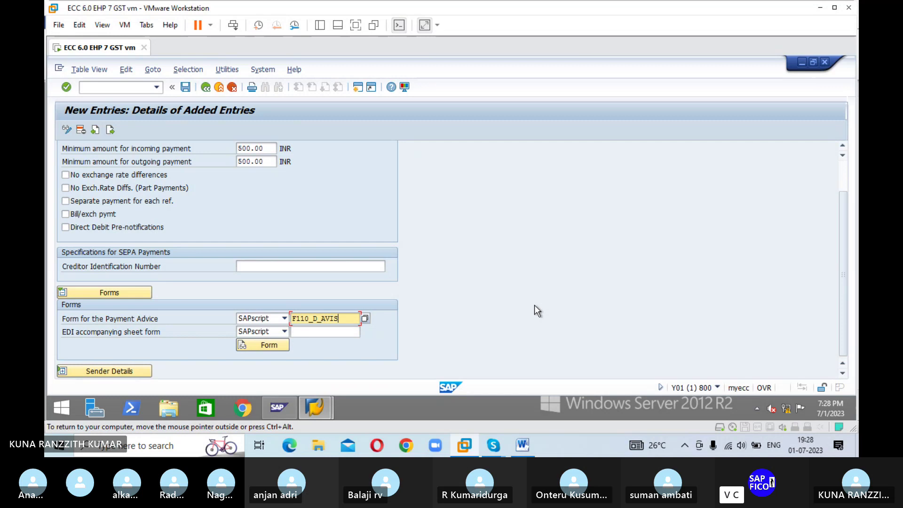
click(325, 332)
text(F110)
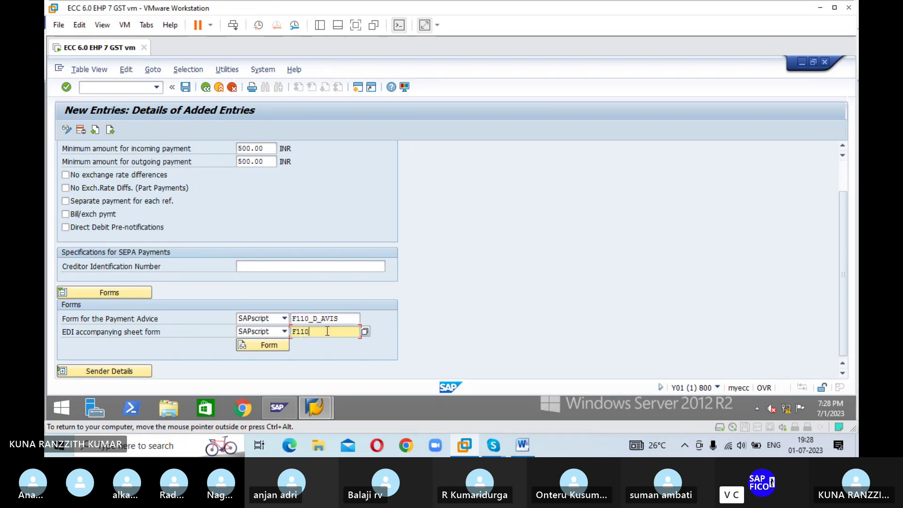
text(_EDI_)
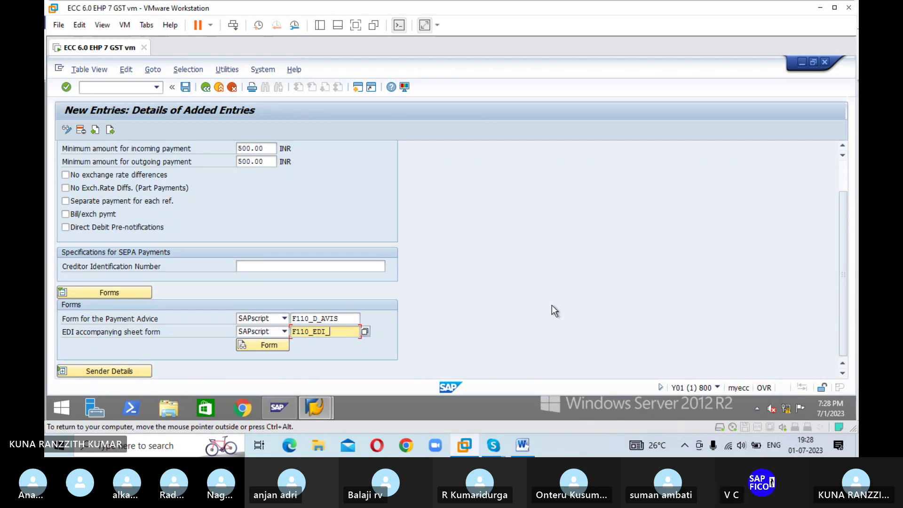
text(01)
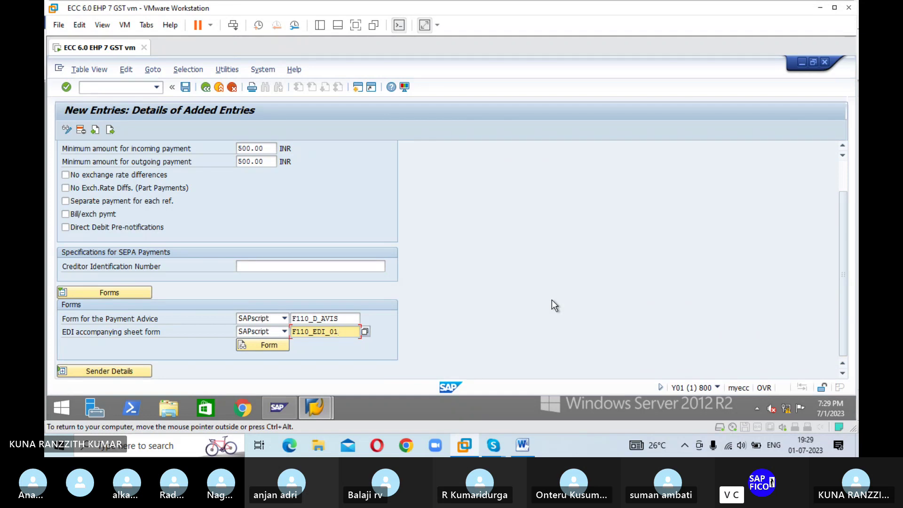
Step: Scroll down to the Sender Details for SAPscript Forms section below the forms
scroll(63, 371, up, 1)
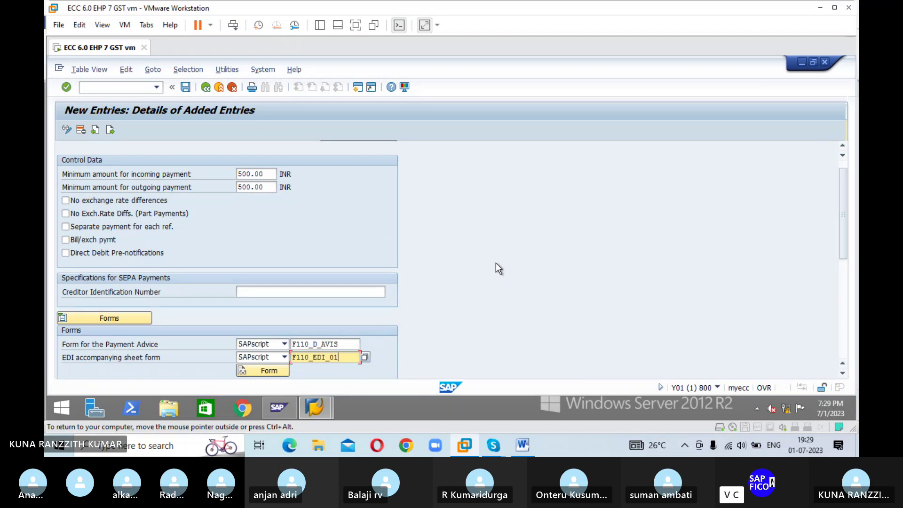
scroll(495, 263, down, 3)
scroll(498, 266, down, 2)
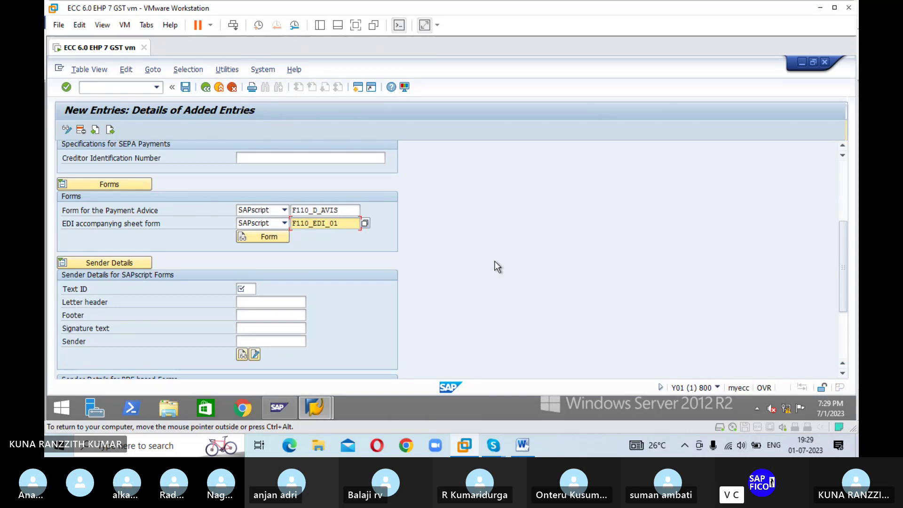
scroll(497, 267, down, 2)
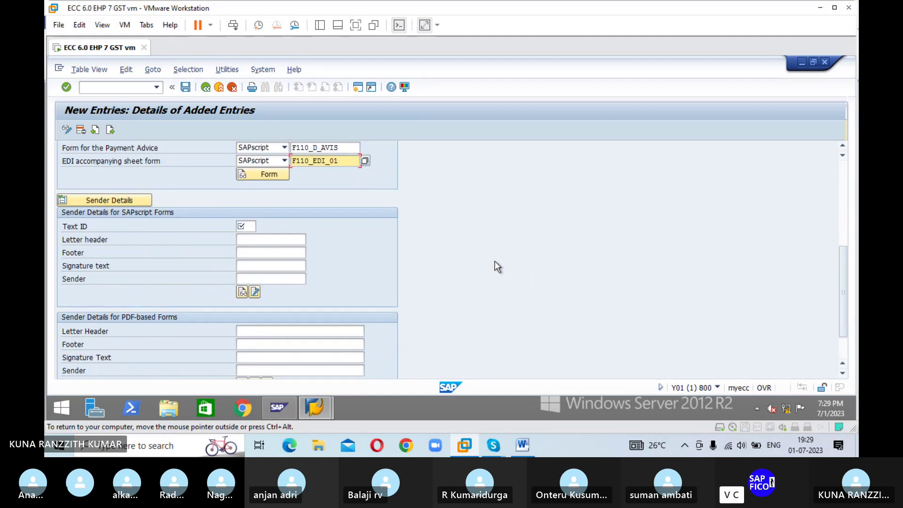
scroll(498, 266, down, 1)
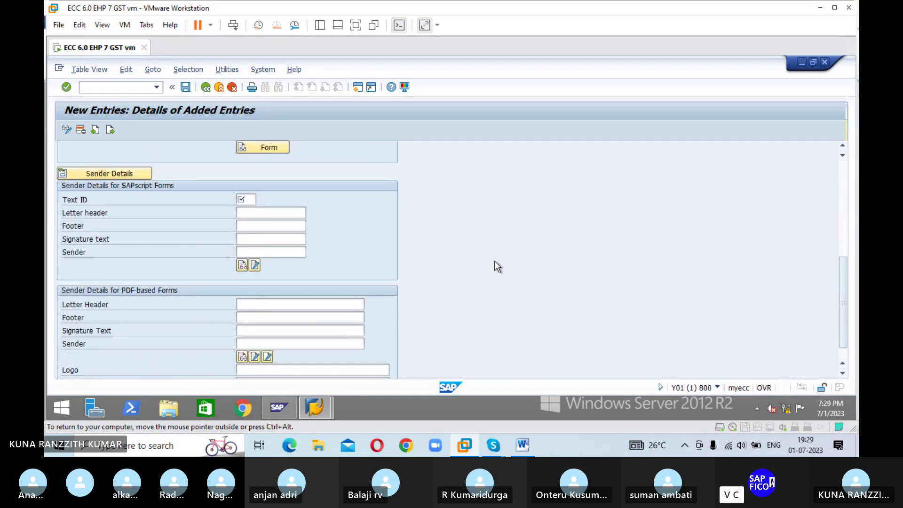
scroll(498, 267, down, 1)
scroll(495, 262, up, 5)
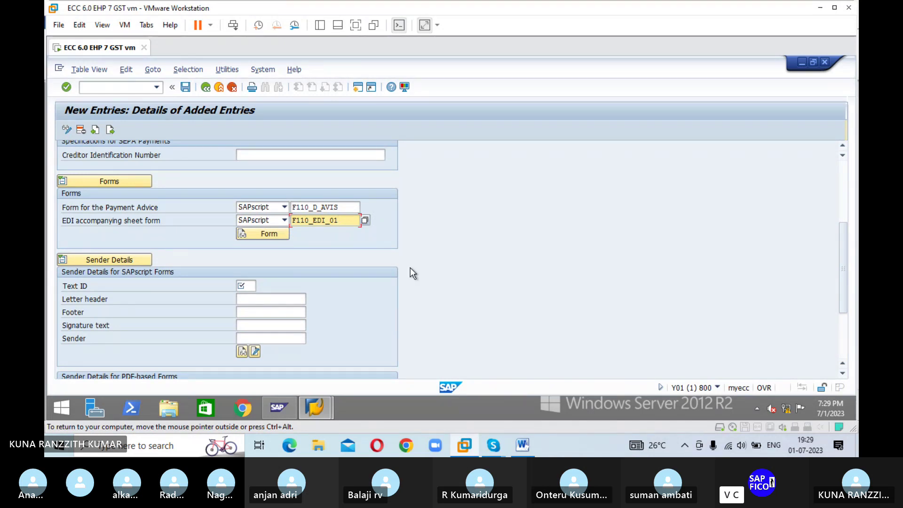
Step: Enter text ID ADRS, letter header ADRS_HEADER and footer ADRS_FOOTER
click(252, 286)
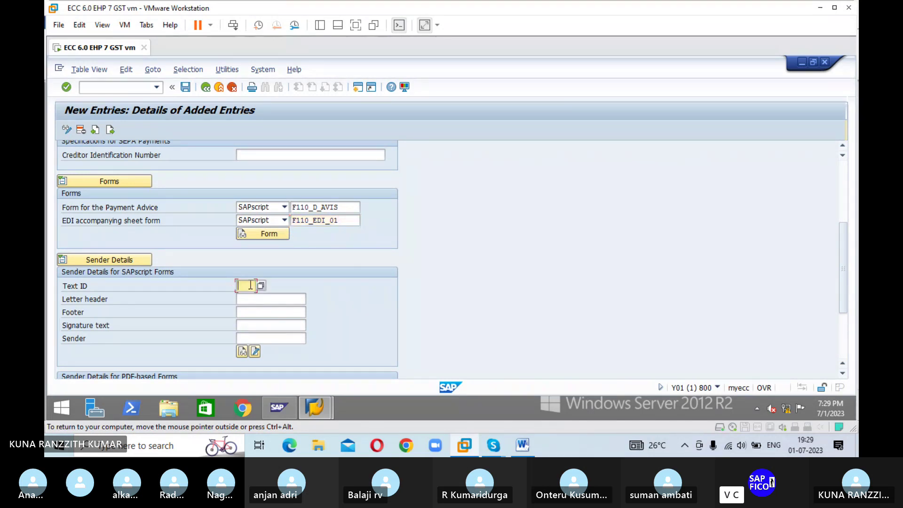
text(ADRS)
click(294, 300)
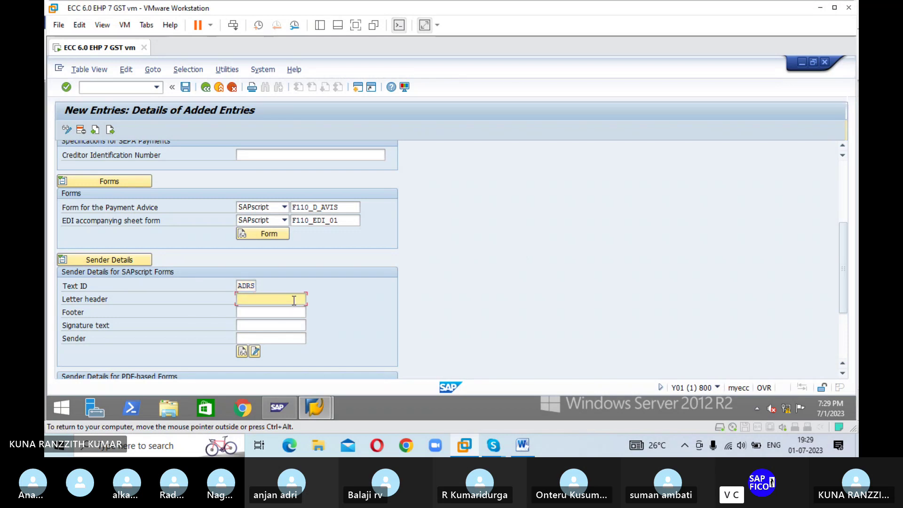
text(ADRS_HEADER)
click(280, 314)
text(ADRS_)
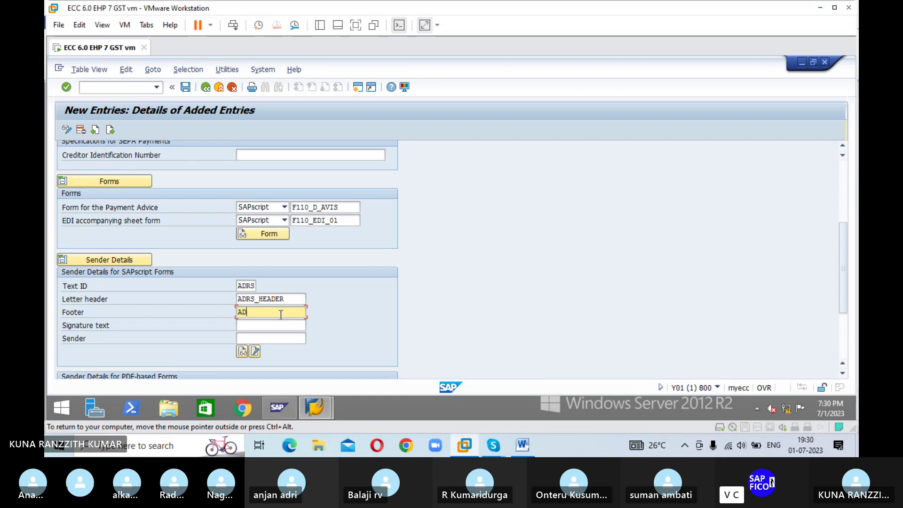
text(FOOTER)
Step: Enter ADRS_SIGNATURE as the signature text and ADRS_SENDER as the sender
click(281, 326)
text(ADRS)
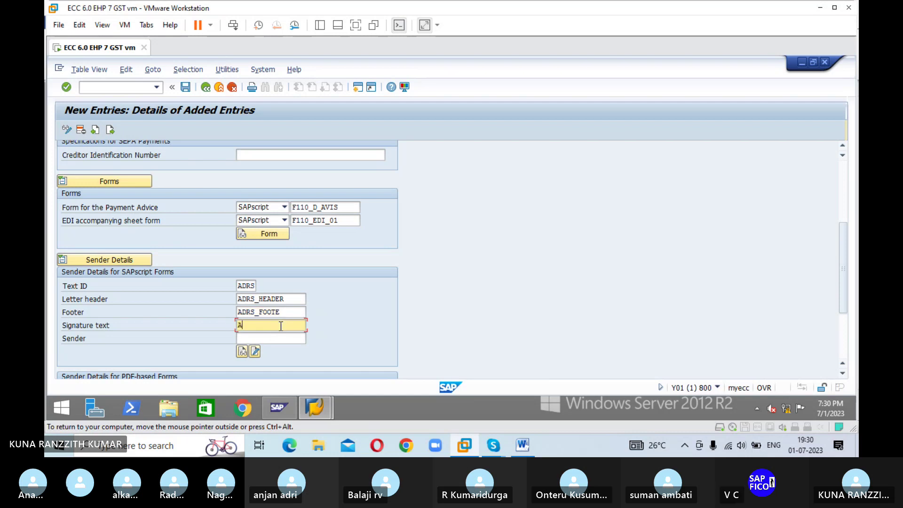
text(_)
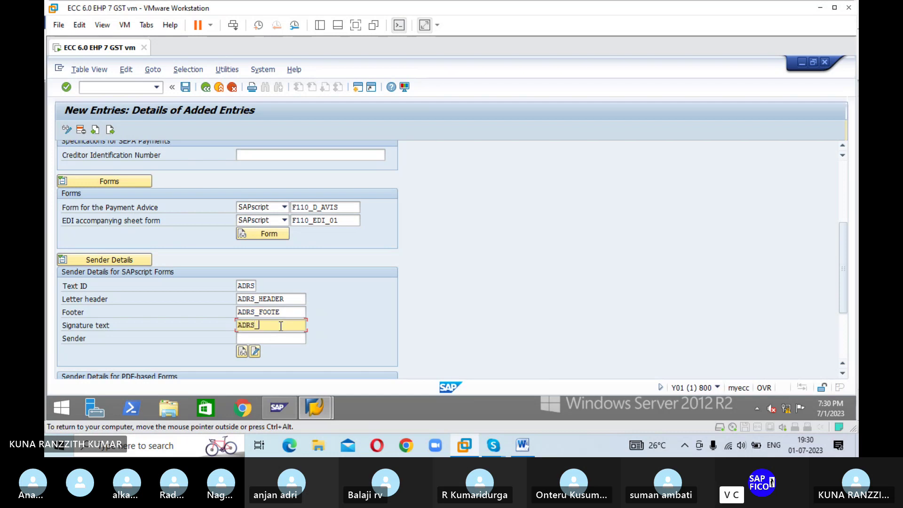
text(SIGNA)
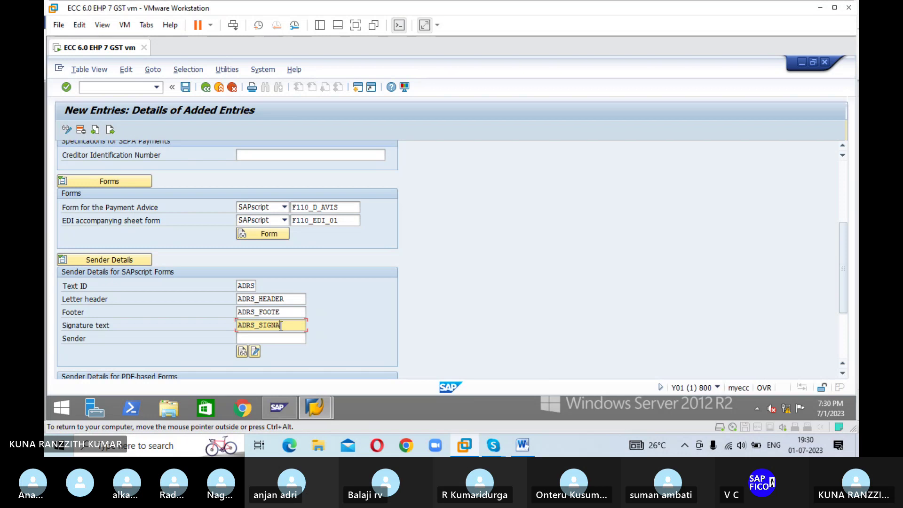
text(TURE)
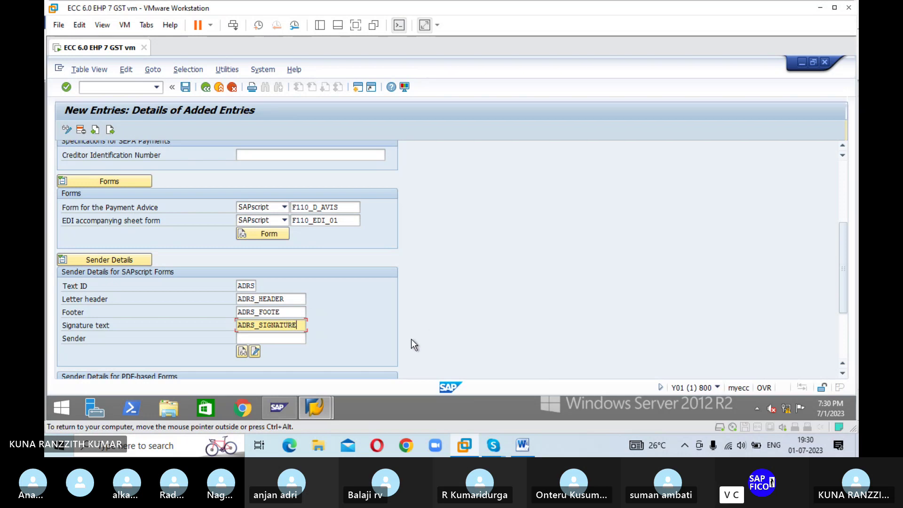
scroll(428, 335, down, 2)
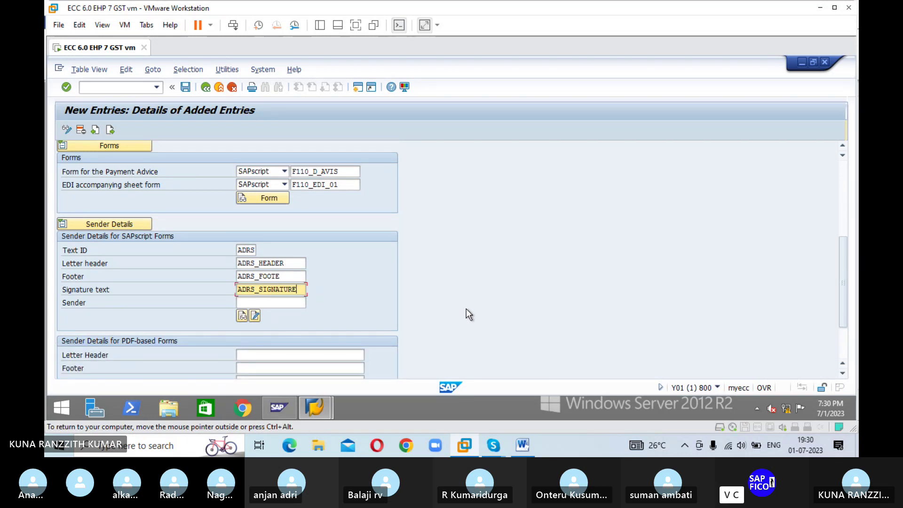
scroll(467, 307, down, 1)
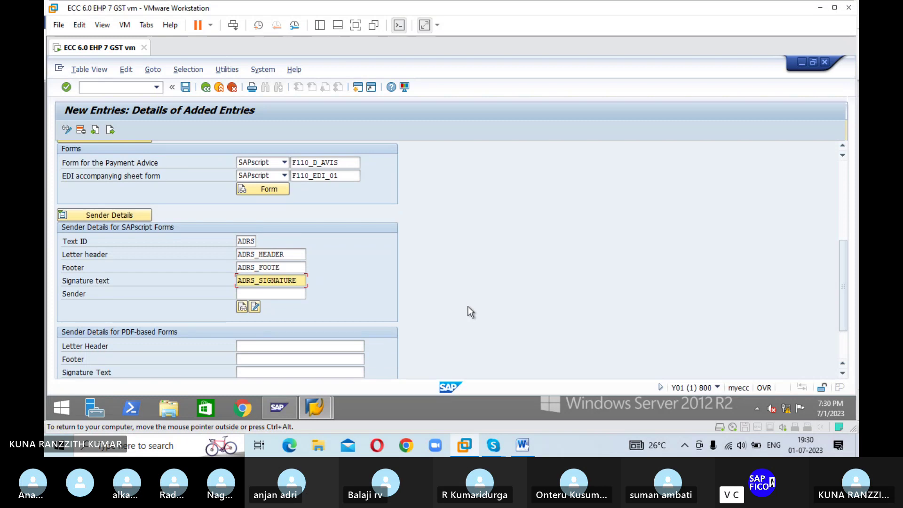
click(267, 295)
text(ADR)
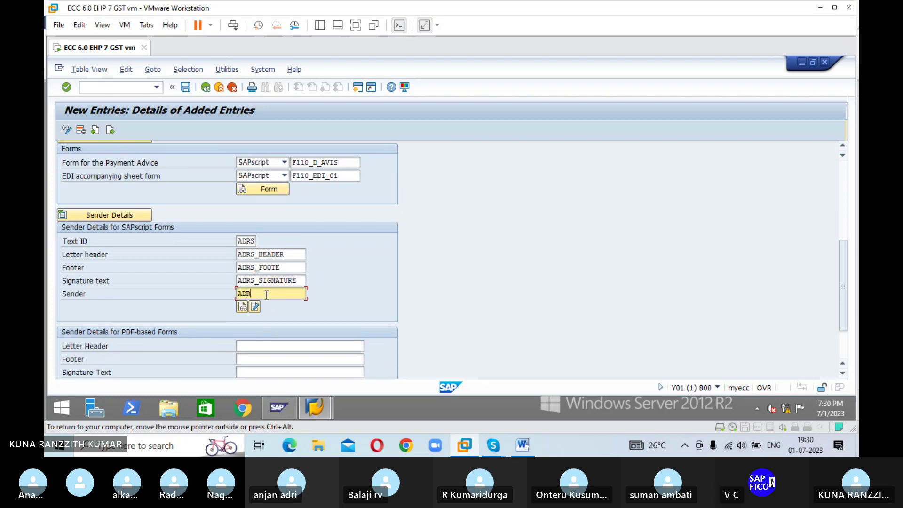
text(S_SENDER)
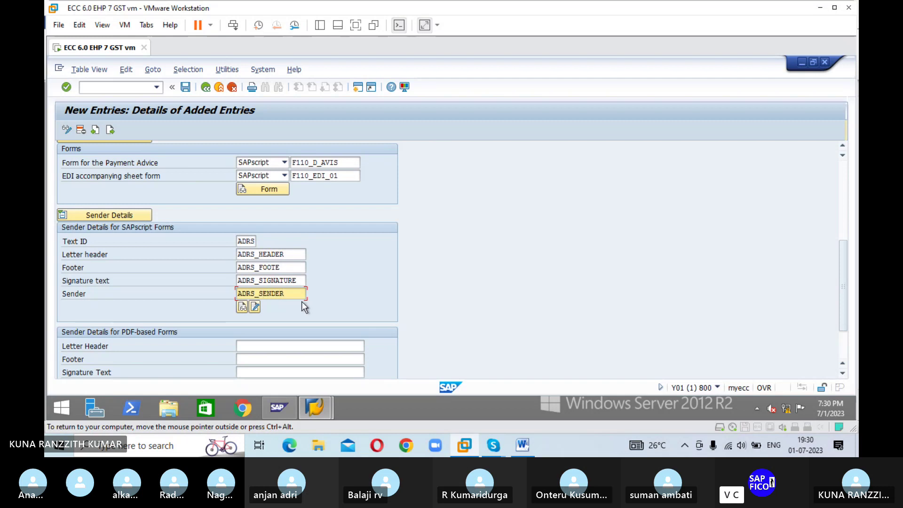
scroll(522, 277, down, 2)
scroll(525, 271, down, 2)
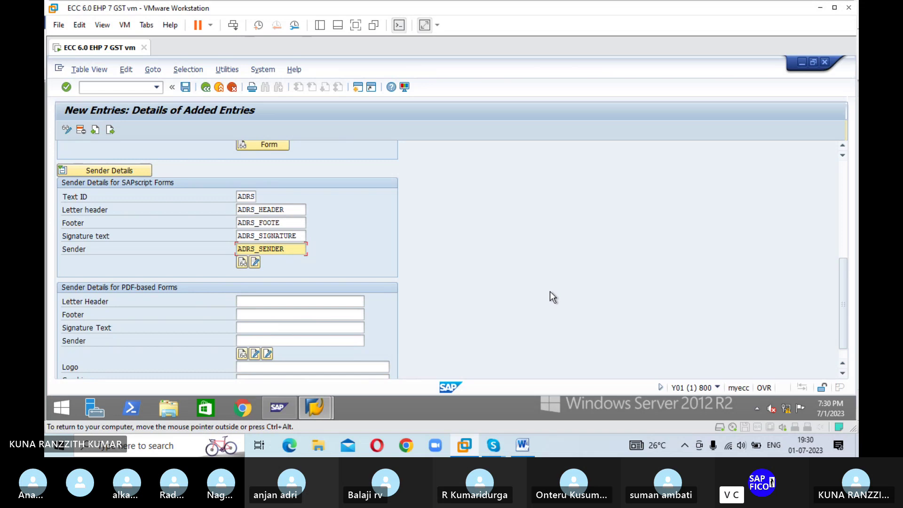
scroll(518, 268, down, 2)
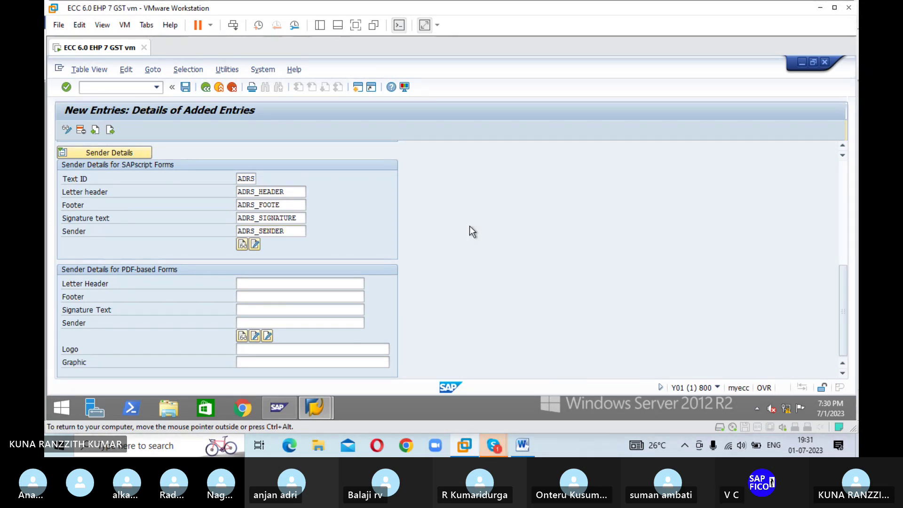
Step: Confirm the sender details and save them under the customizing request
key(Return)
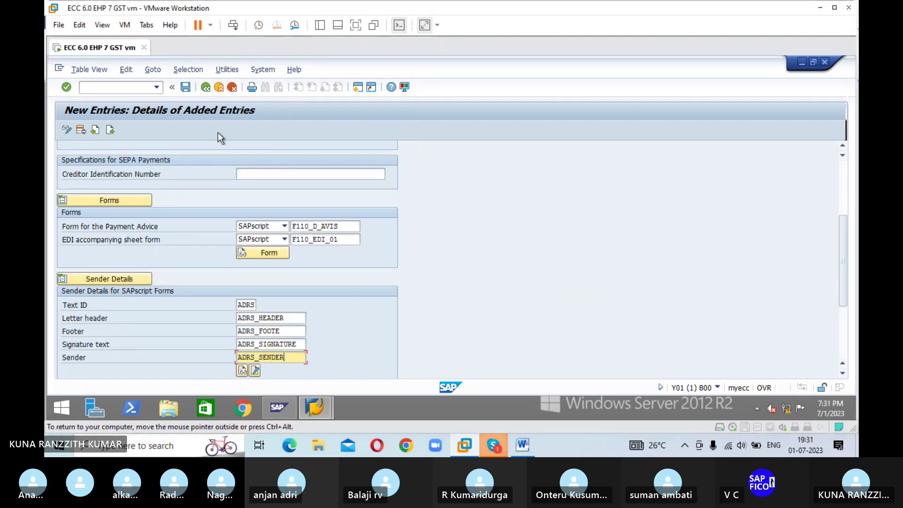
click(185, 88)
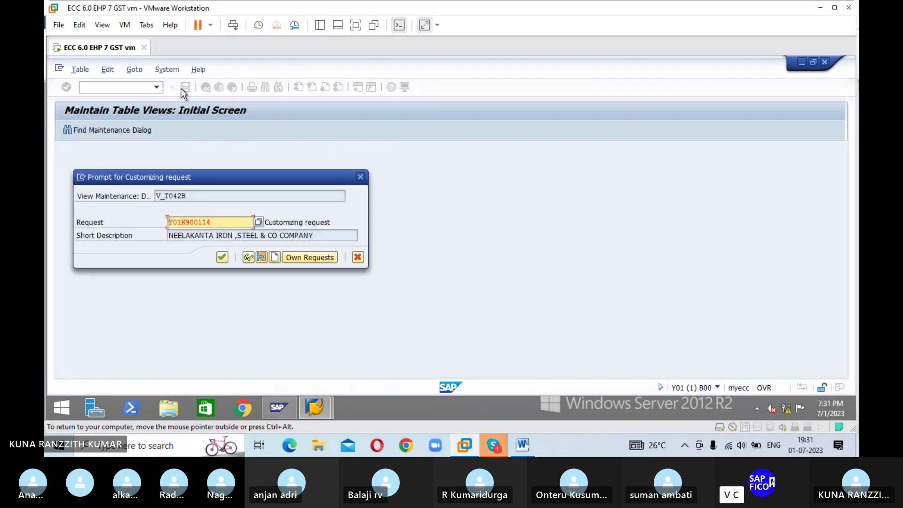
click(218, 259)
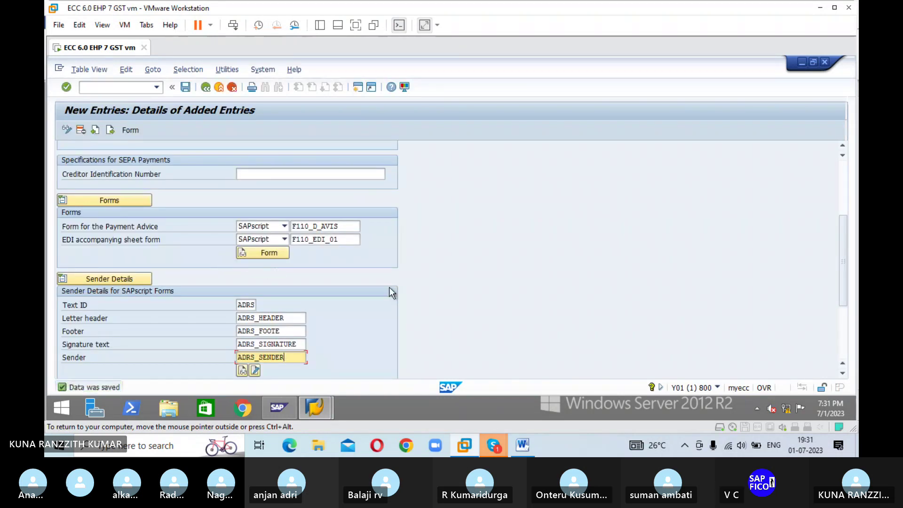
Step: Correct the truncated footer to ADRS_FOOTER, save again, and go back to the Paying Company Codes list
click(291, 331)
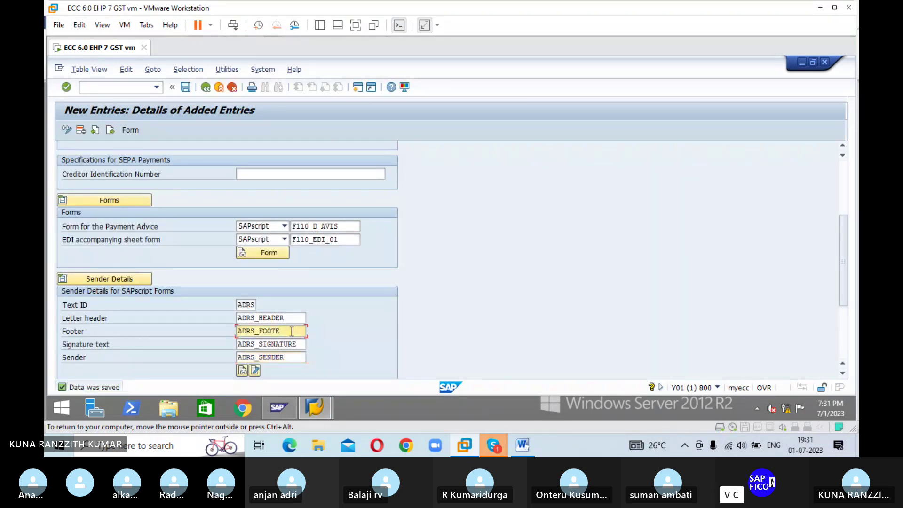
text(R)
key(Return)
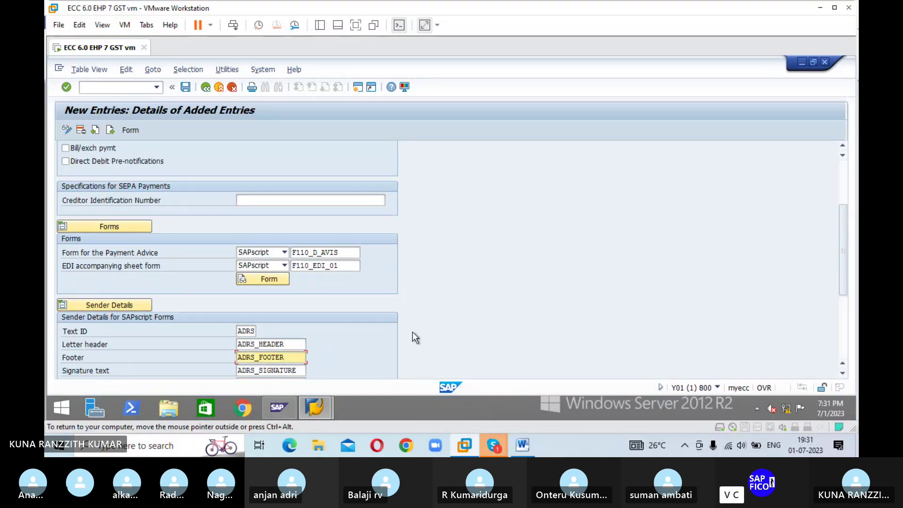
click(185, 87)
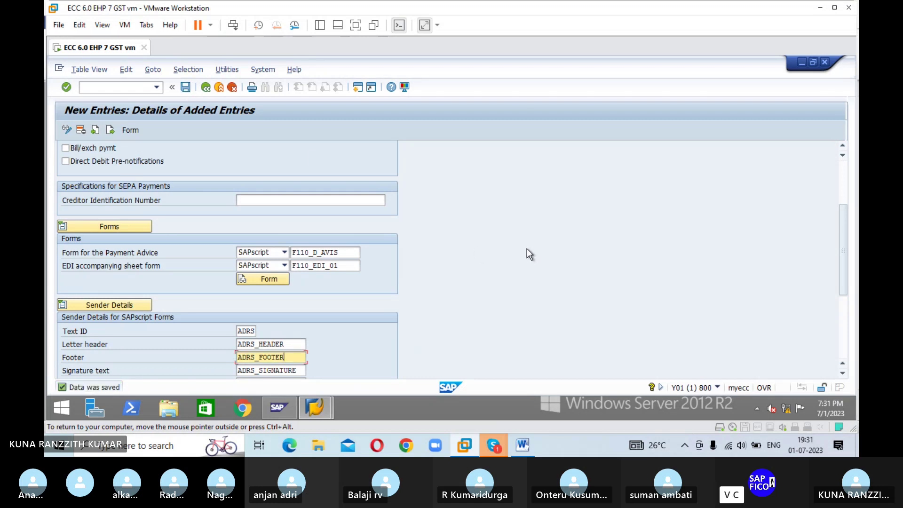
click(205, 87)
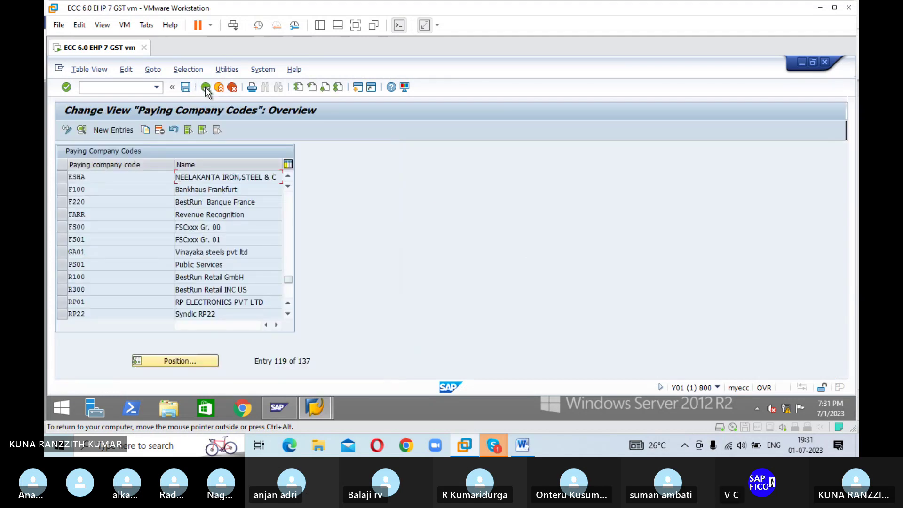
Step: Return to the payment program overview and open Pmnt methods in country
click(205, 88)
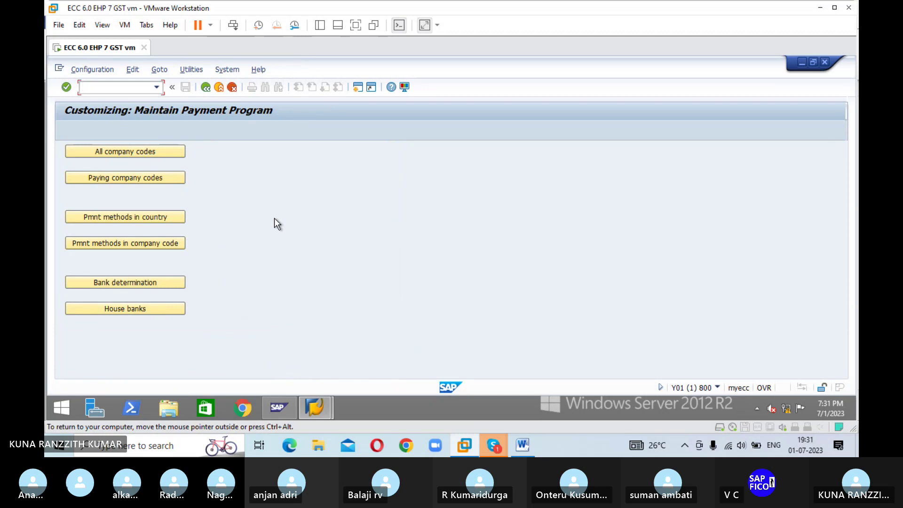
click(136, 219)
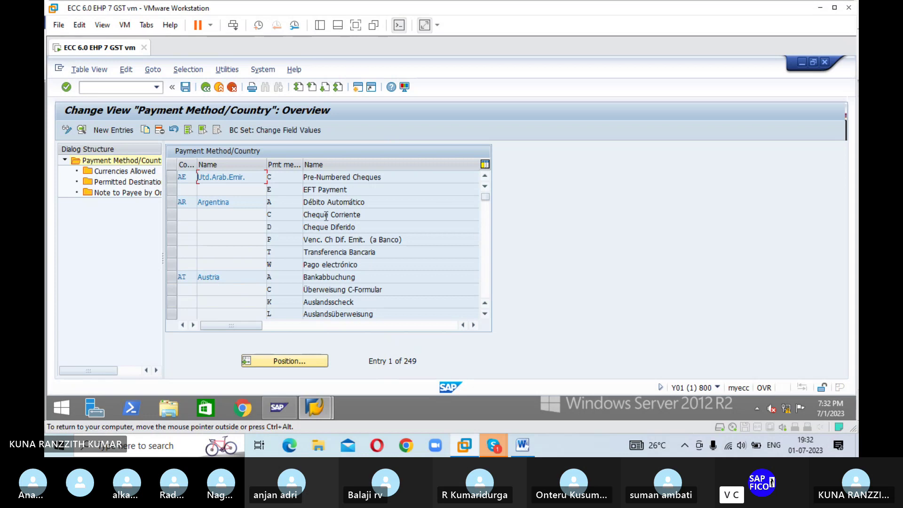
Step: Start a new payment method entry for country IN with method R
click(120, 124)
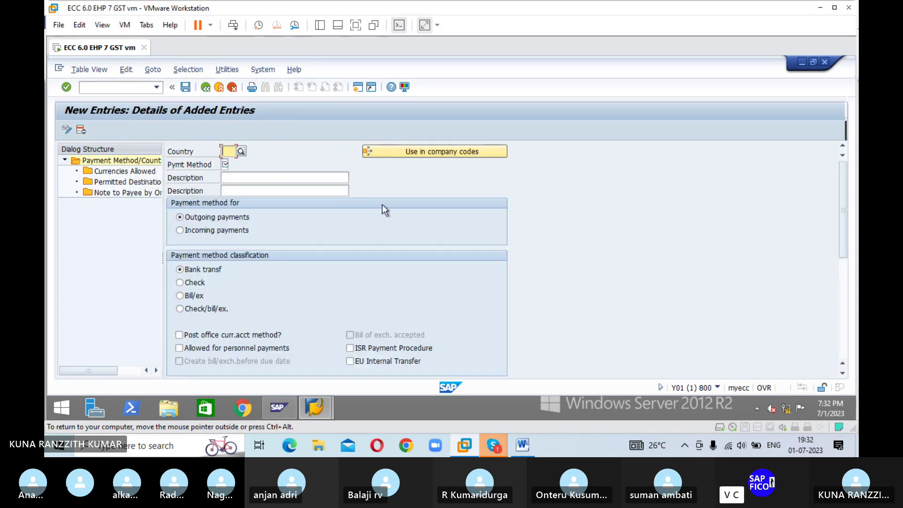
text(IN)
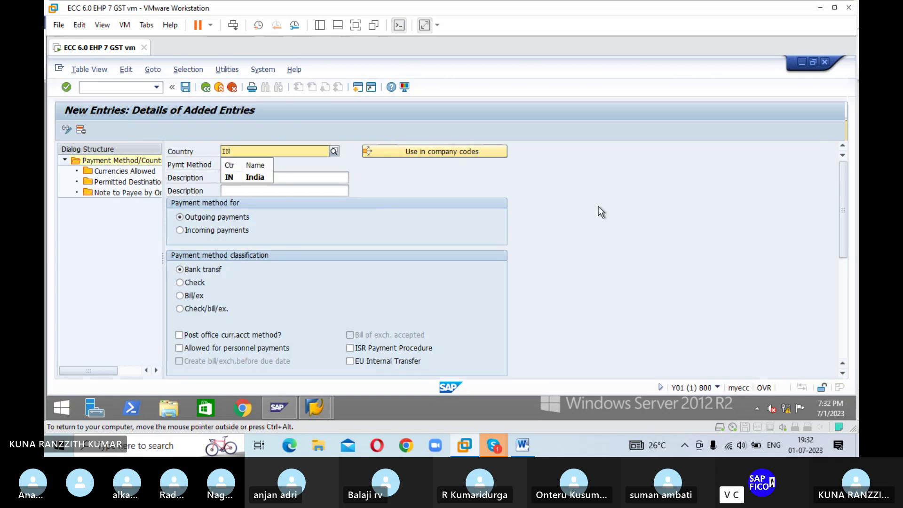
key(Return)
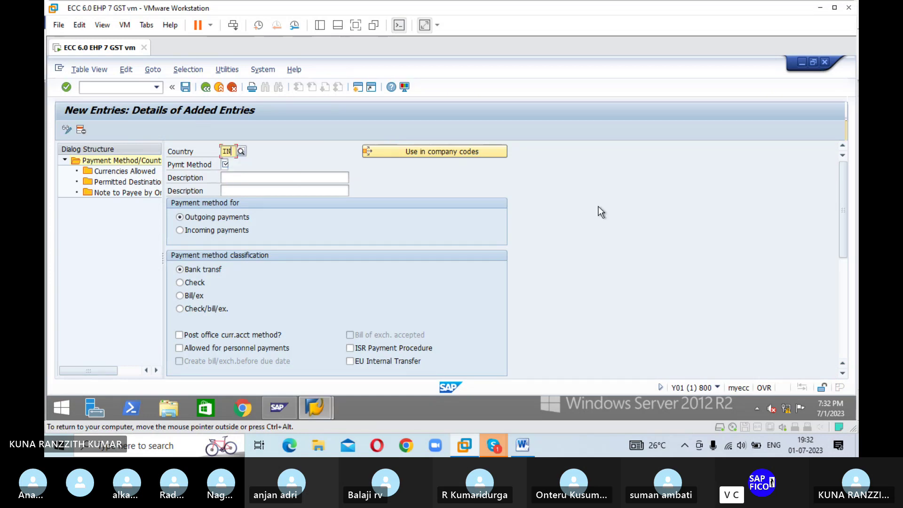
key(Return)
text(R)
key(BackSpace)
text(R)
key(Tab)
Step: Enter 'OUTGOING CHECKS' as both the first and second description
text(O)
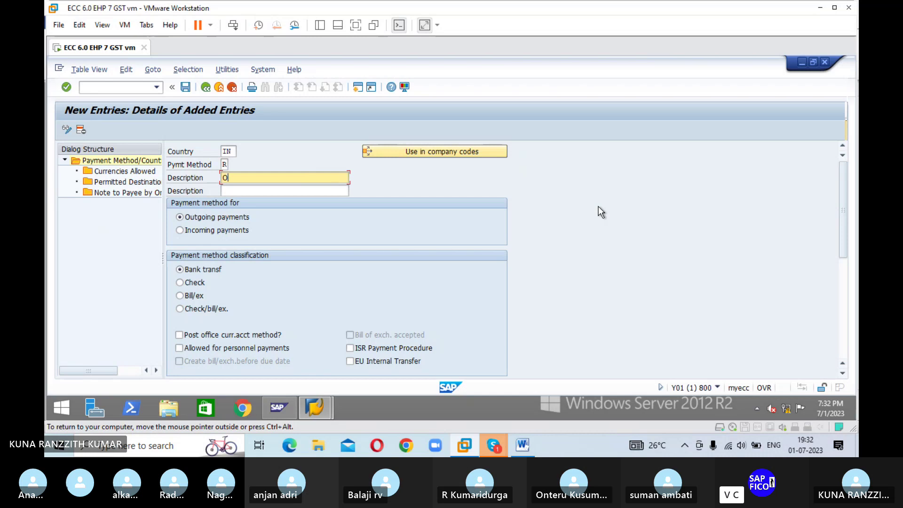
text(UTGOING CHECKS)
key(Tab)
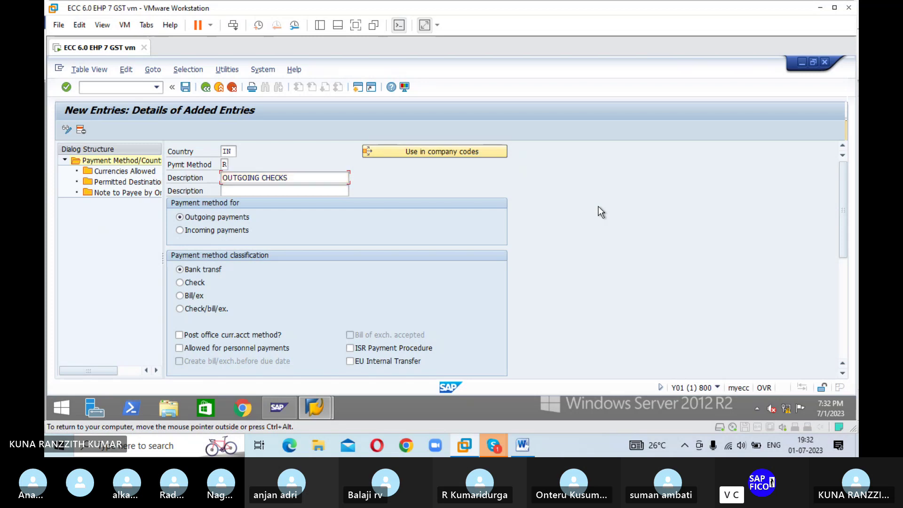
text(OUT)
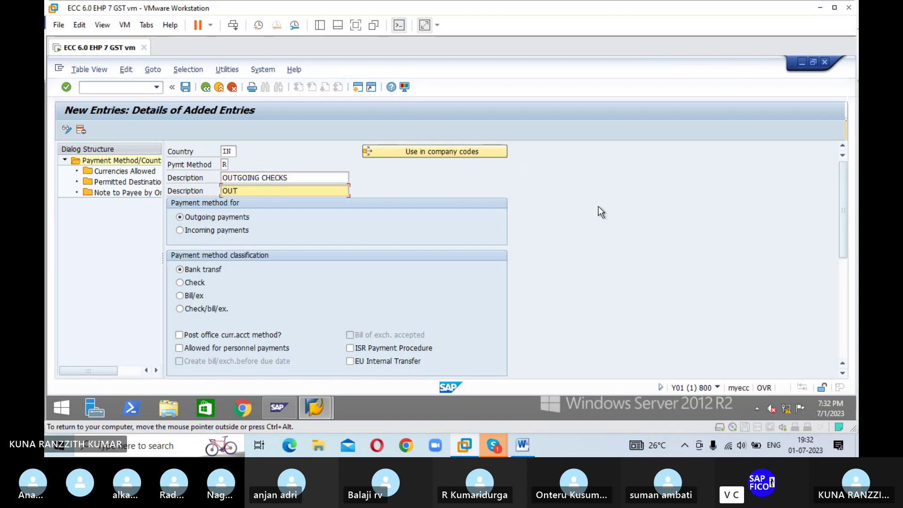
text(GOI)
text(CHECSK)
key(BackSpace)
key(BackSpace)
text(KS)
Step: Tick 'Allowed for personnel payments' for method R, then scroll down to Posting details
click(181, 349)
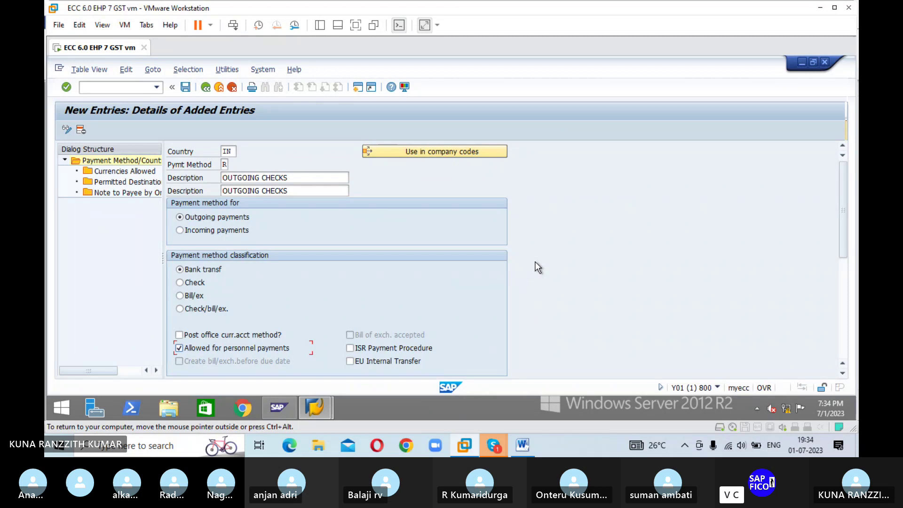
scroll(535, 261, down, 2)
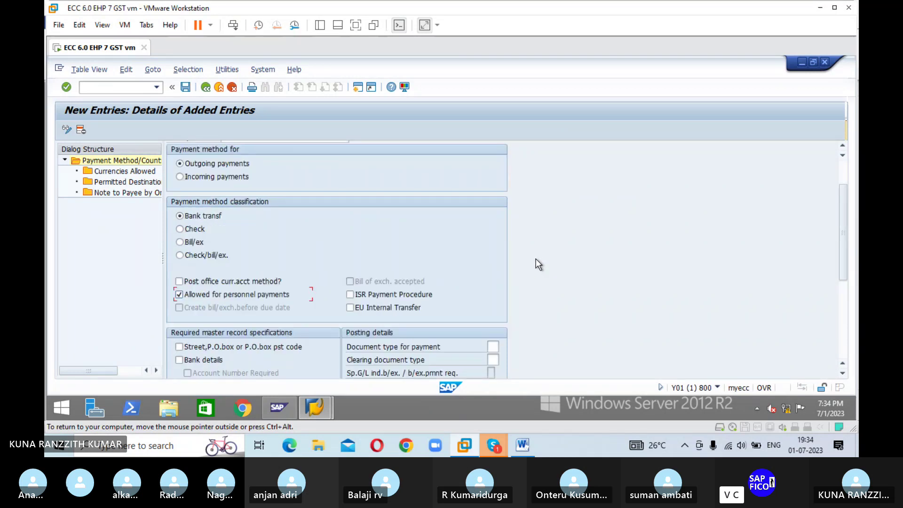
scroll(541, 256, down, 1)
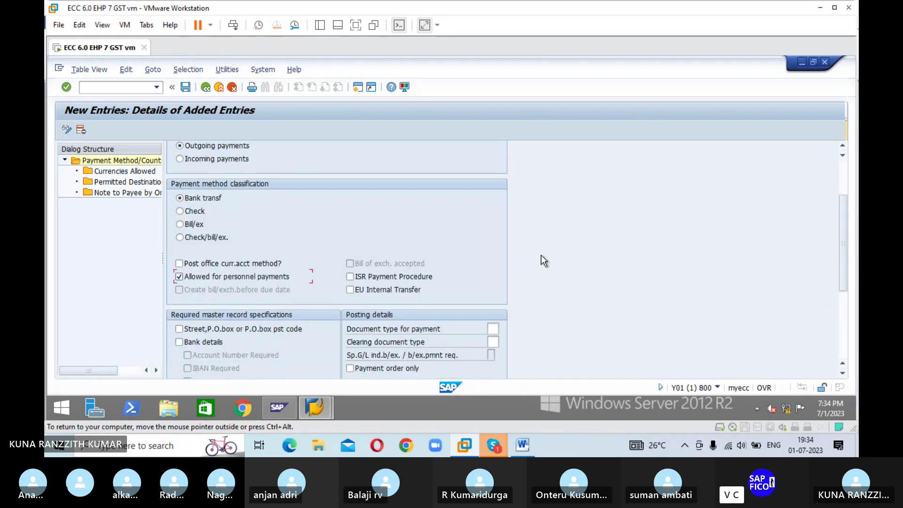
scroll(543, 260, down, 3)
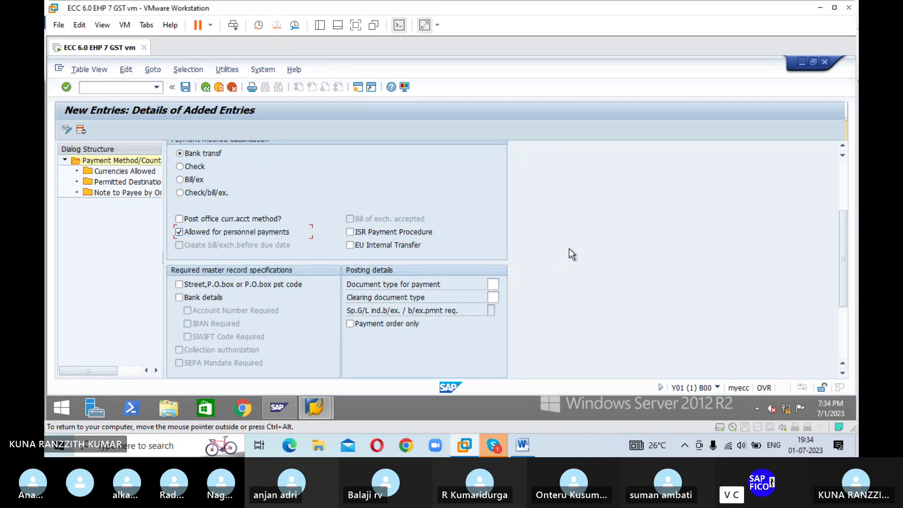
Step: Set payment document type ZP (Payment posting) and clearing document type ZV (Payment clearing)
click(497, 282)
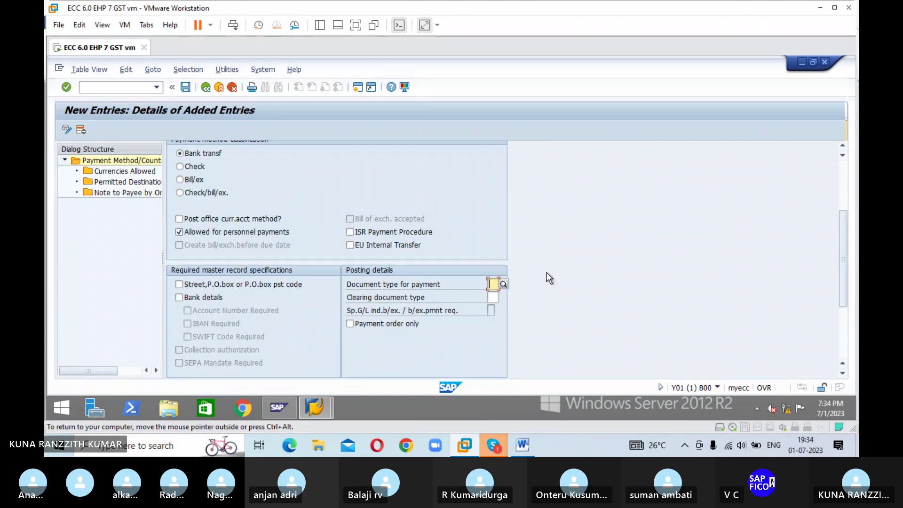
text(KZ)
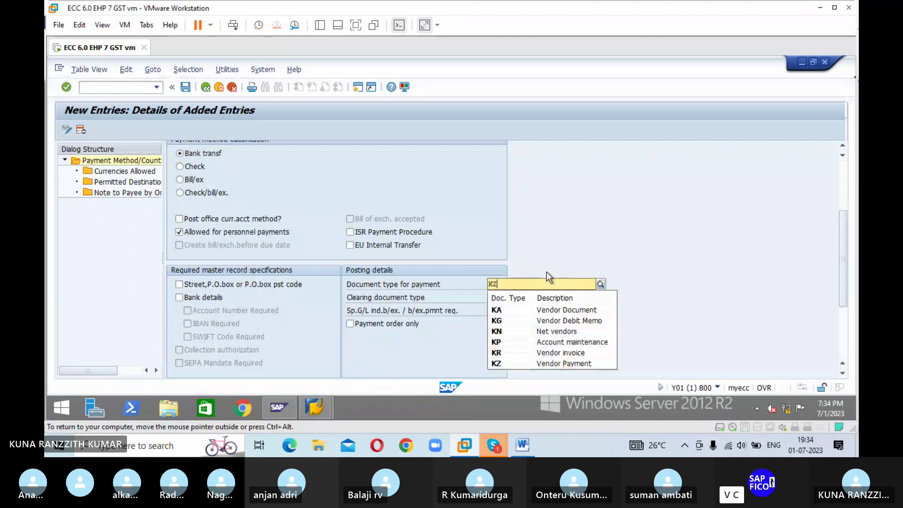
key(BackSpace)
key(BackSpace)
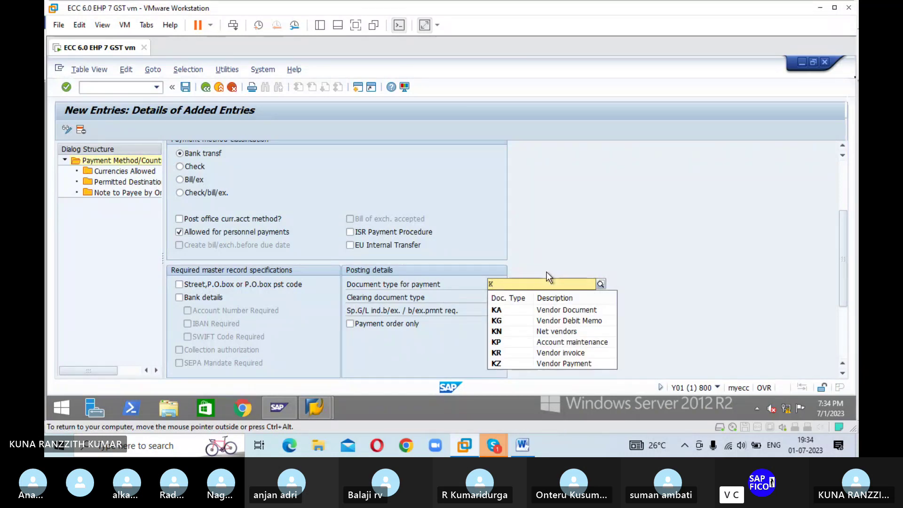
key(Escape)
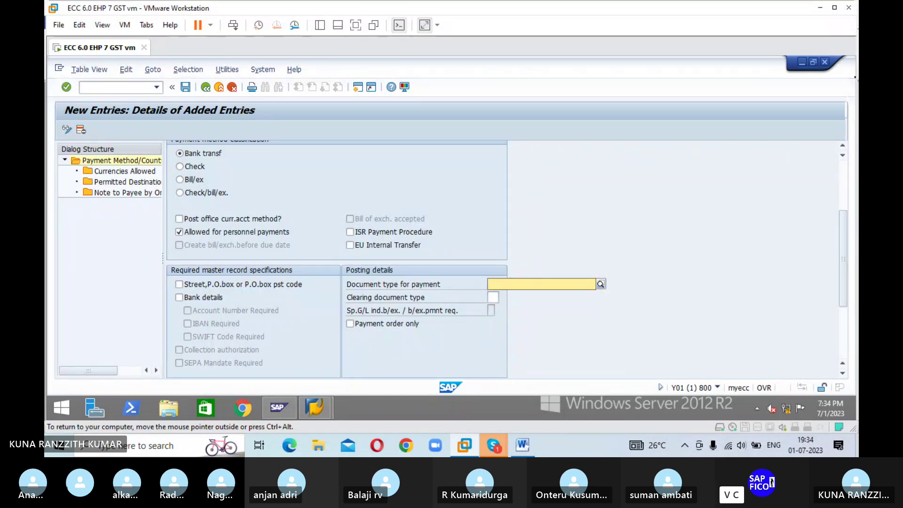
text(ZP)
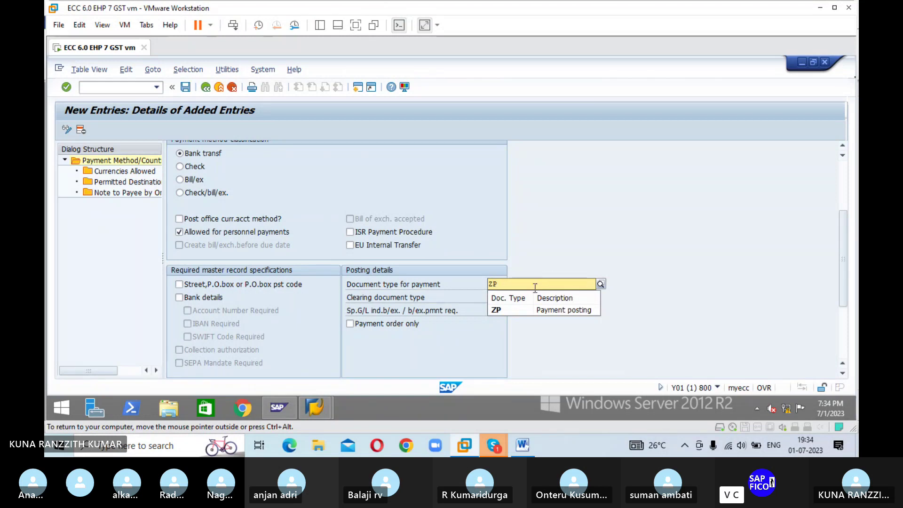
click(509, 311)
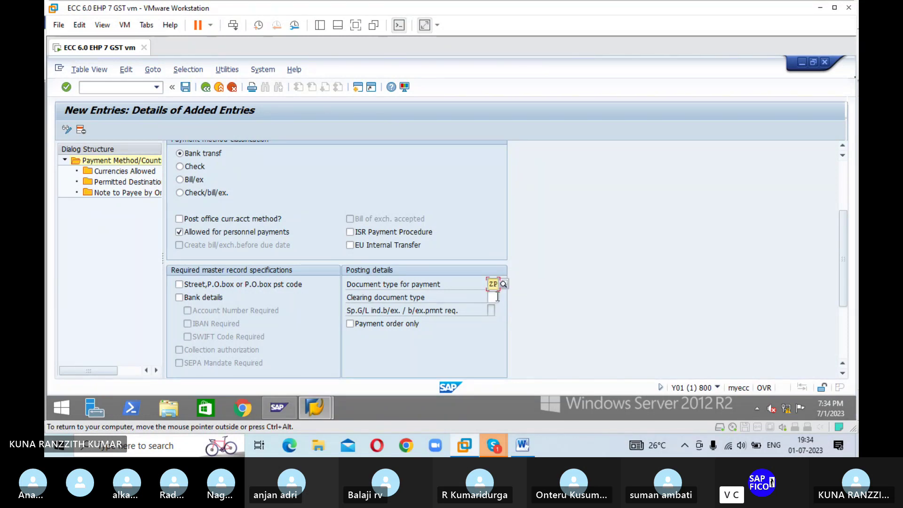
key(Tab)
text(Z)
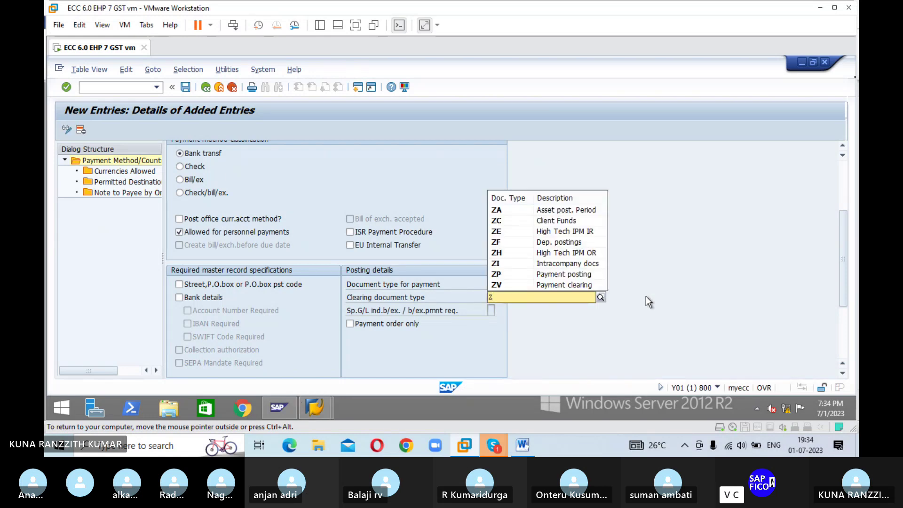
click(543, 284)
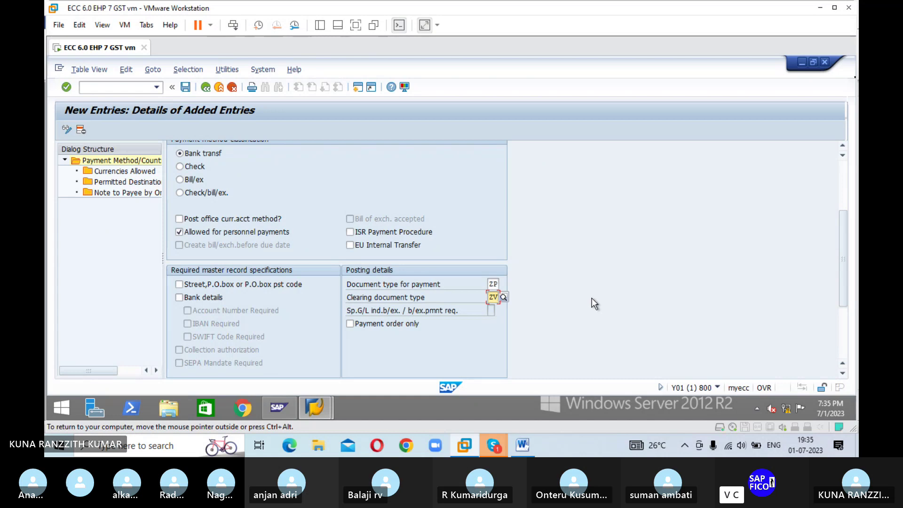
scroll(500, 317, down, 1)
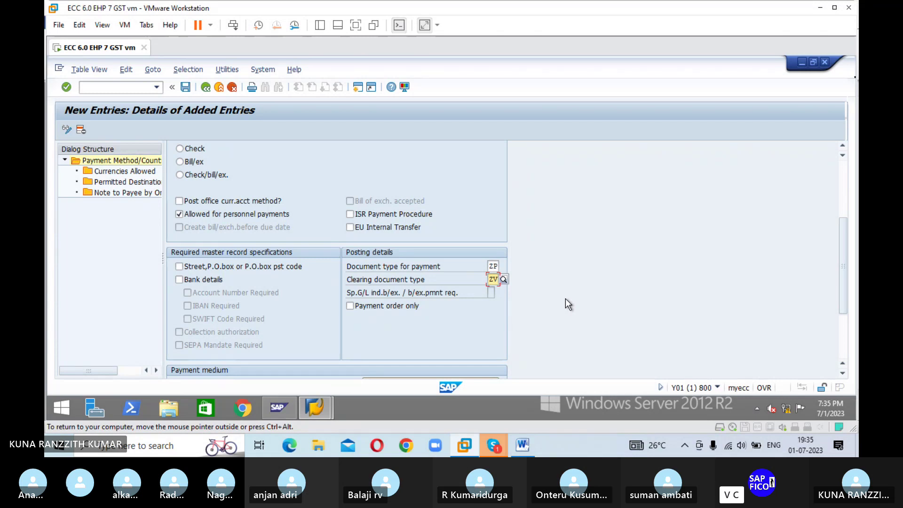
scroll(574, 299, down, 3)
scroll(586, 304, down, 1)
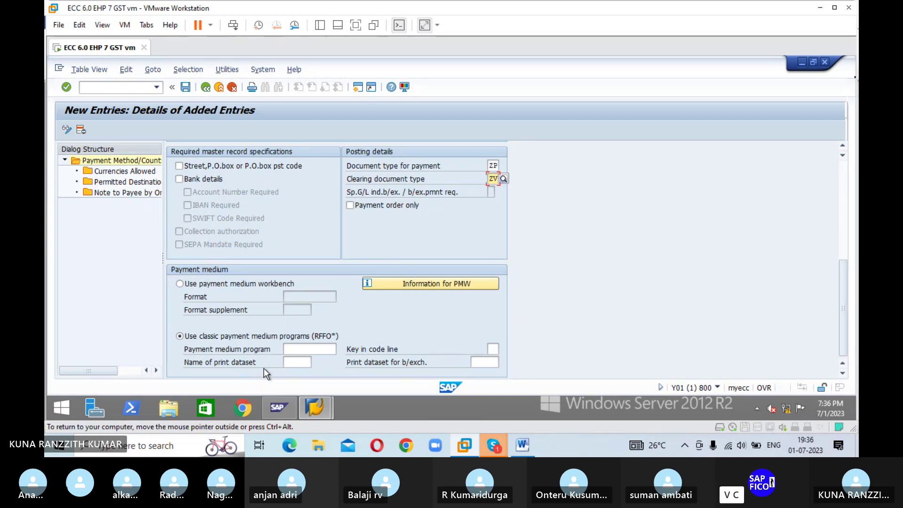
Step: Enter payment medium program RFFOUS_C and print dataset LIST1S for the payment method
click(308, 347)
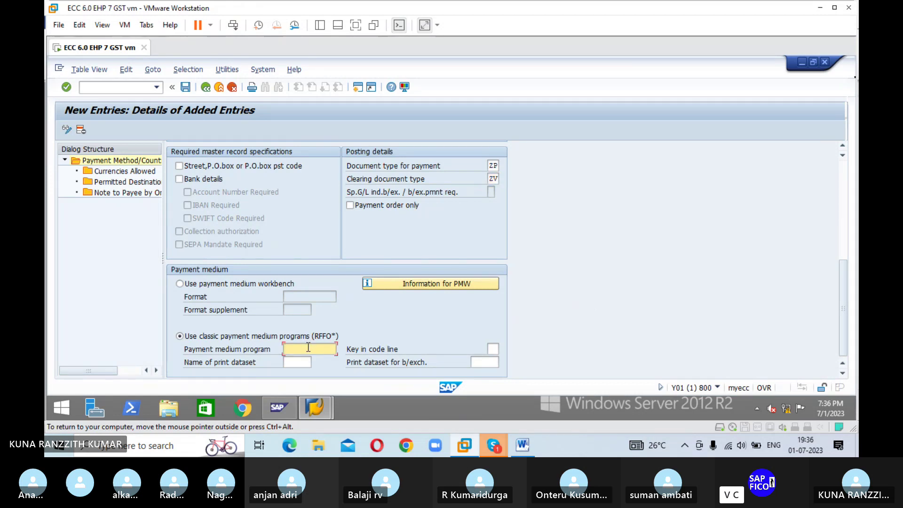
text(RFFOUS_C)
click(303, 362)
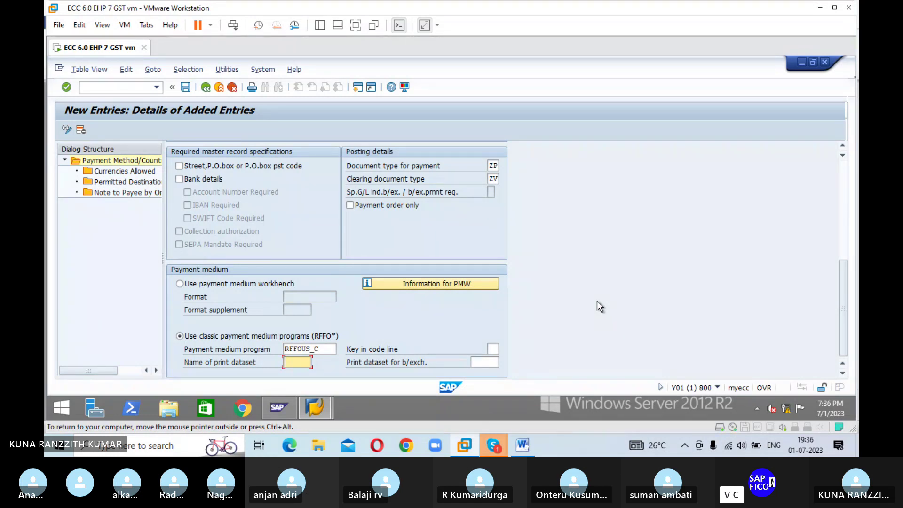
text(LIST)
key(BackSpace)
key(BackSpace)
key(BackSpace)
text(TST1S)
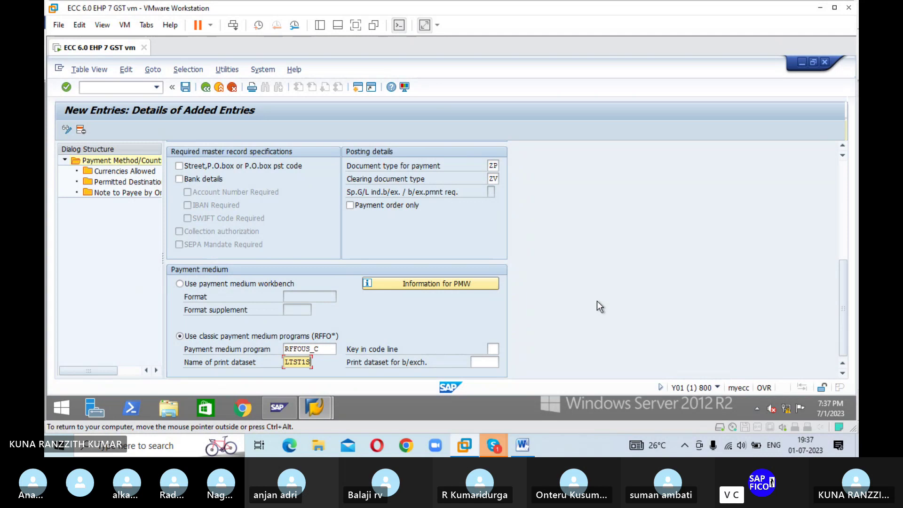
Step: Save payment method R's details and confirm the customizing request
click(185, 87)
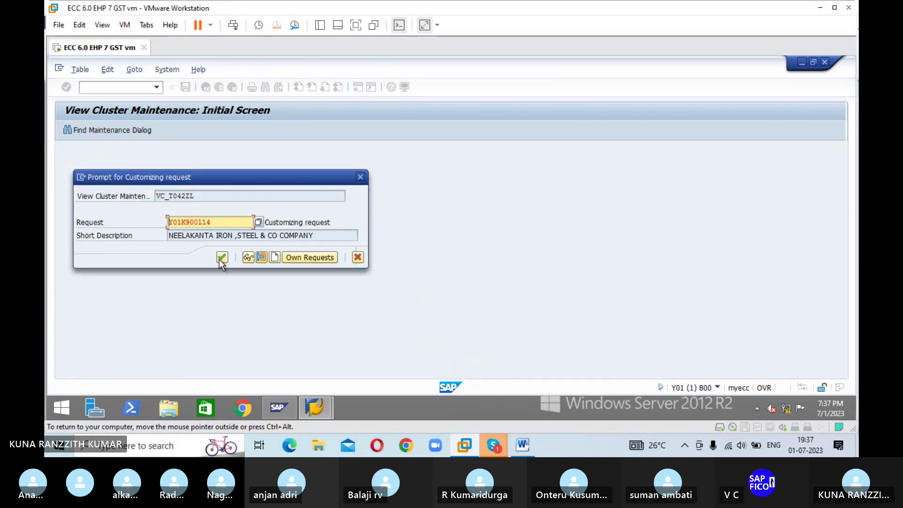
click(220, 258)
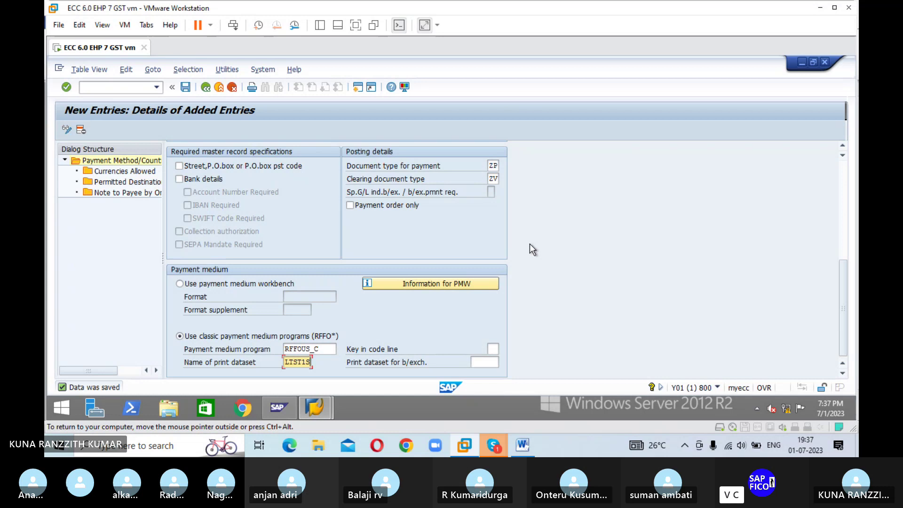
scroll(529, 243, up, 1)
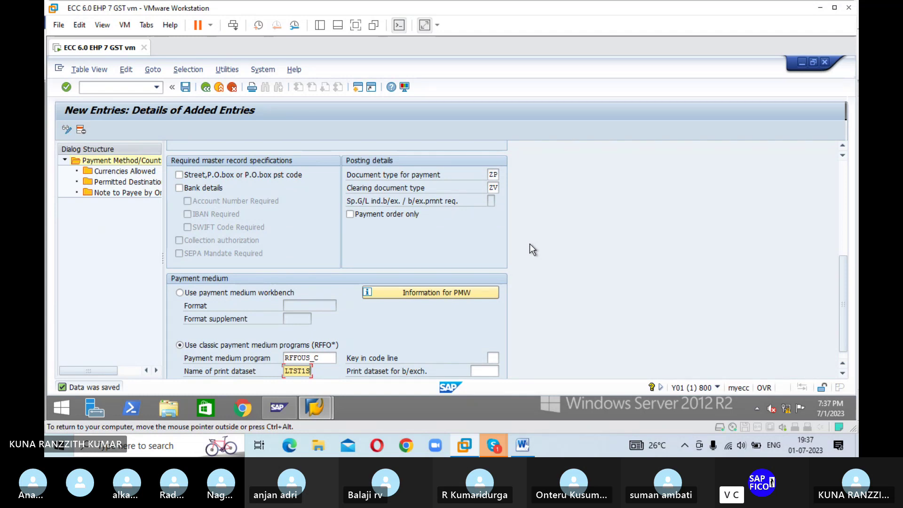
Step: Add INR as an allowed currency for method R, save, then open Permitted Destination Countries
double_click(128, 172)
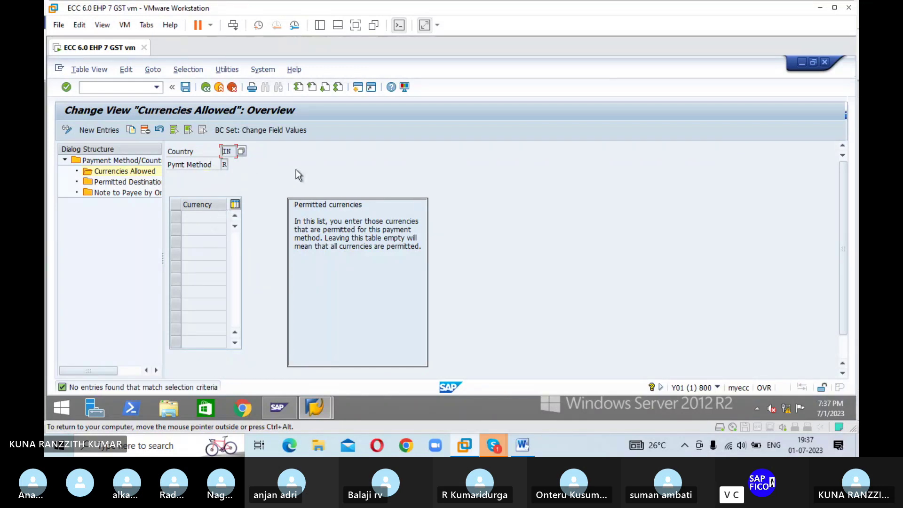
click(89, 129)
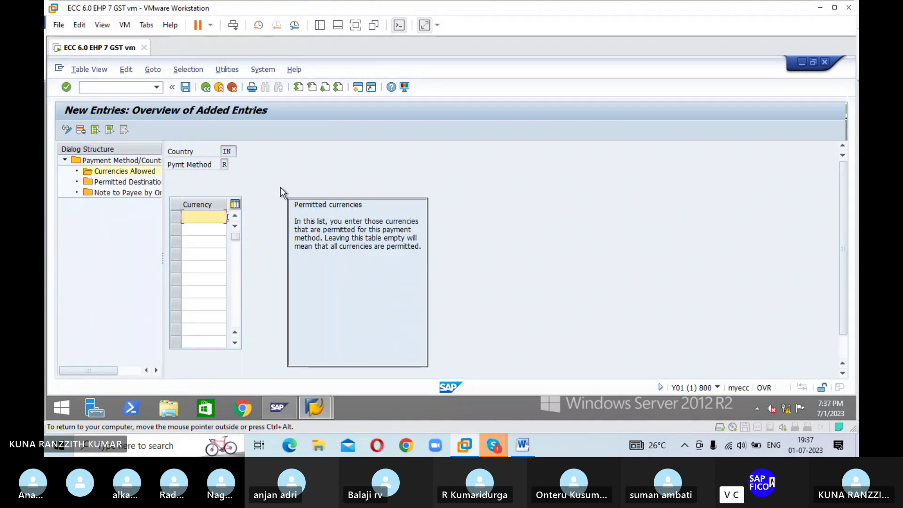
text(INR)
key(Return)
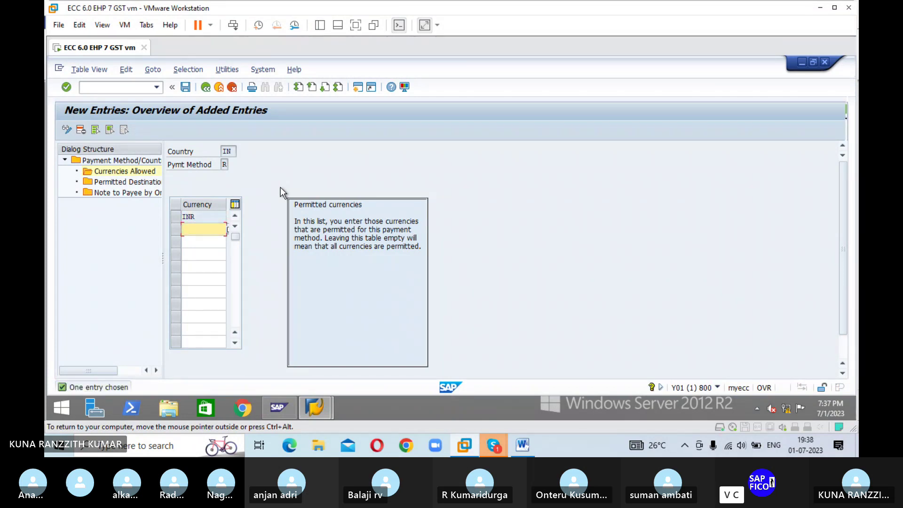
click(185, 88)
double_click(124, 182)
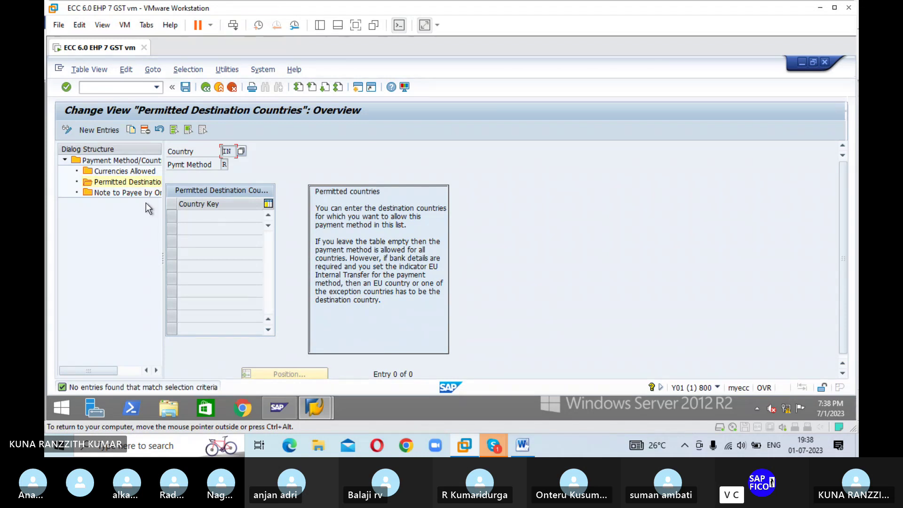
Step: View Note to Payee by Origin, then back out to Customizing: Maintain Payment Program
double_click(132, 193)
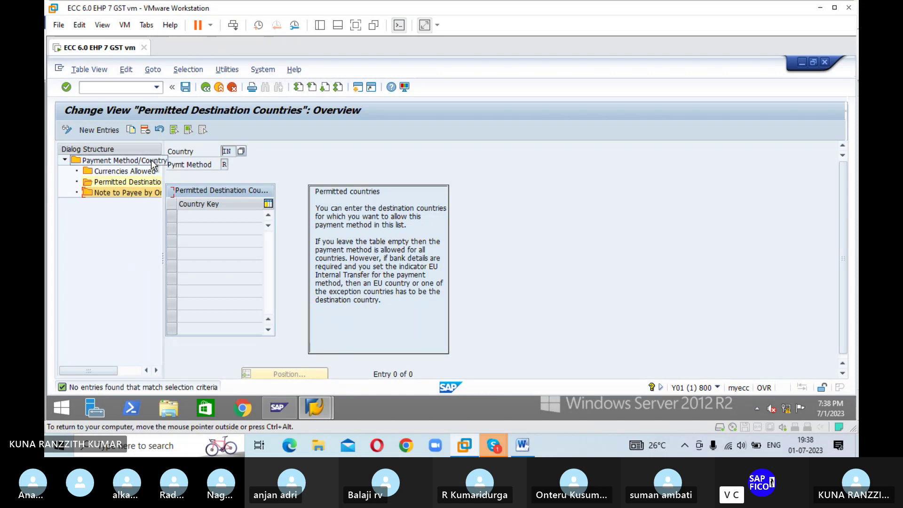
click(206, 87)
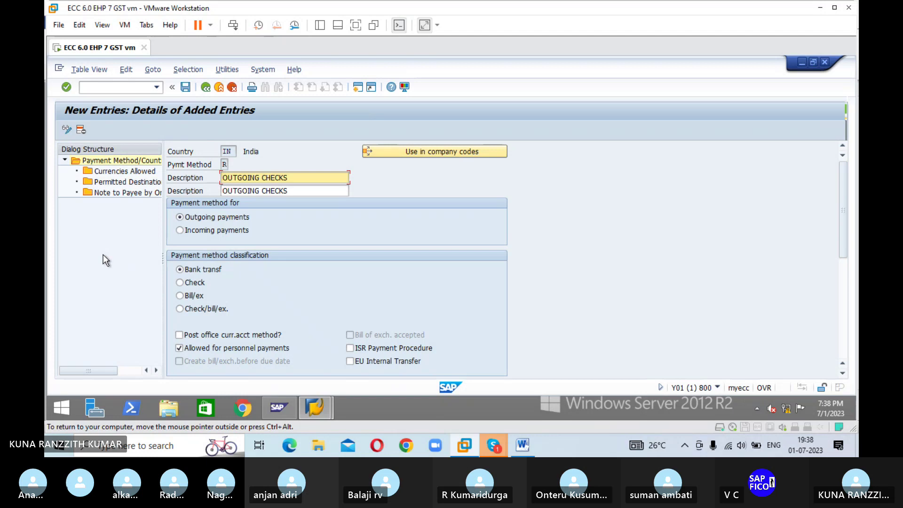
click(206, 87)
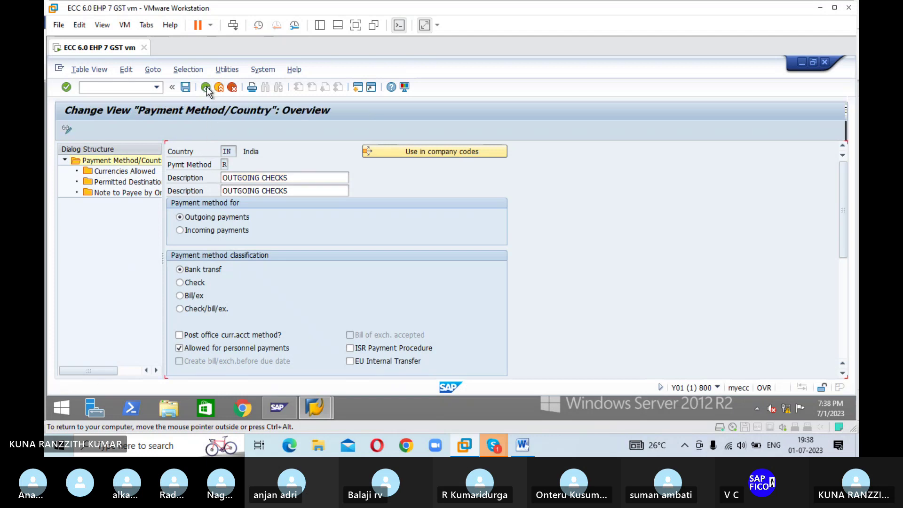
click(206, 87)
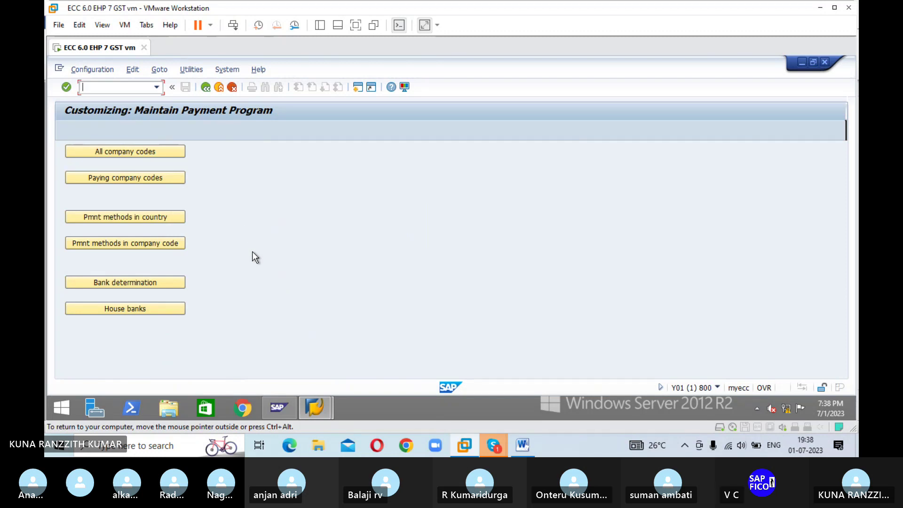
Step: Open the Pmnt methods in company code overview listing 1,727 entries
click(128, 243)
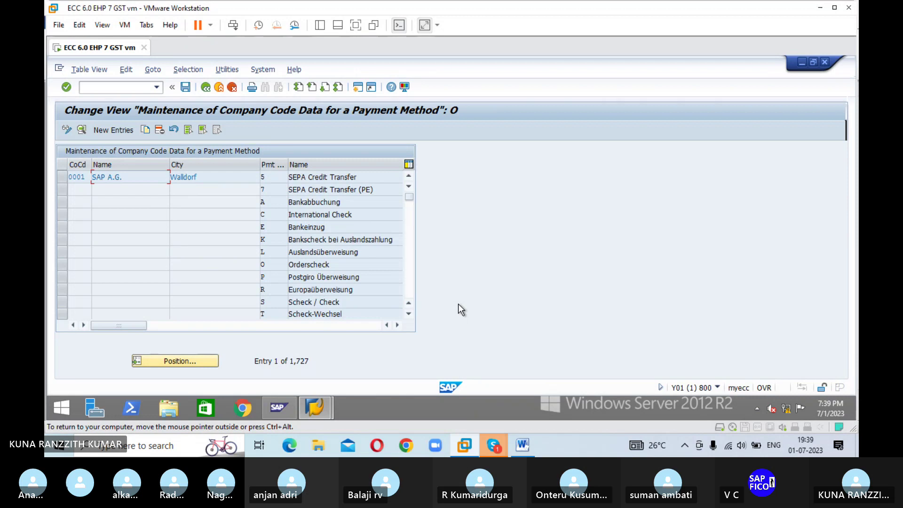
Step: Create a new entry with paying company code ESHA and payment method R
click(114, 130)
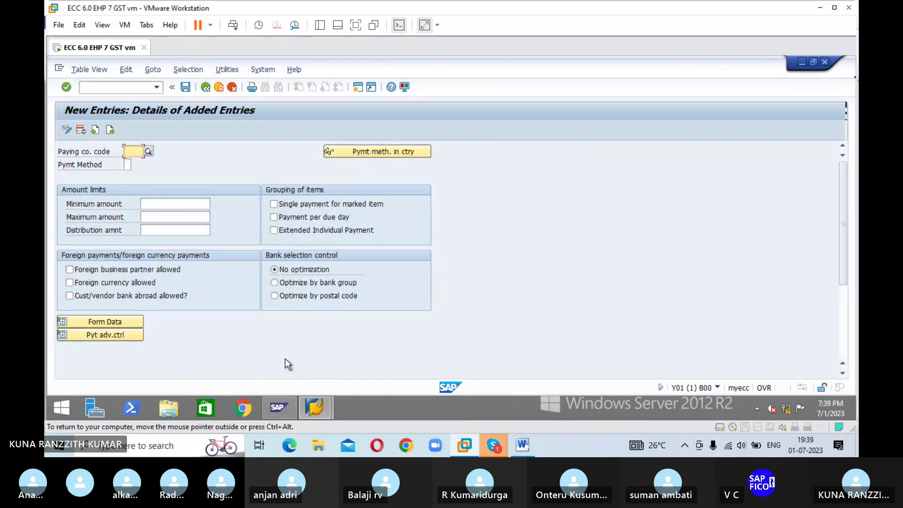
text(ESHA)
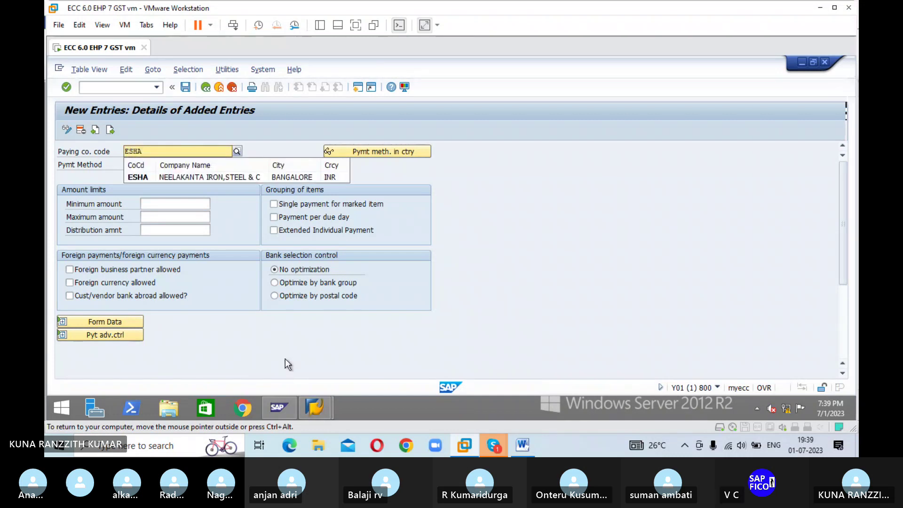
key(Return)
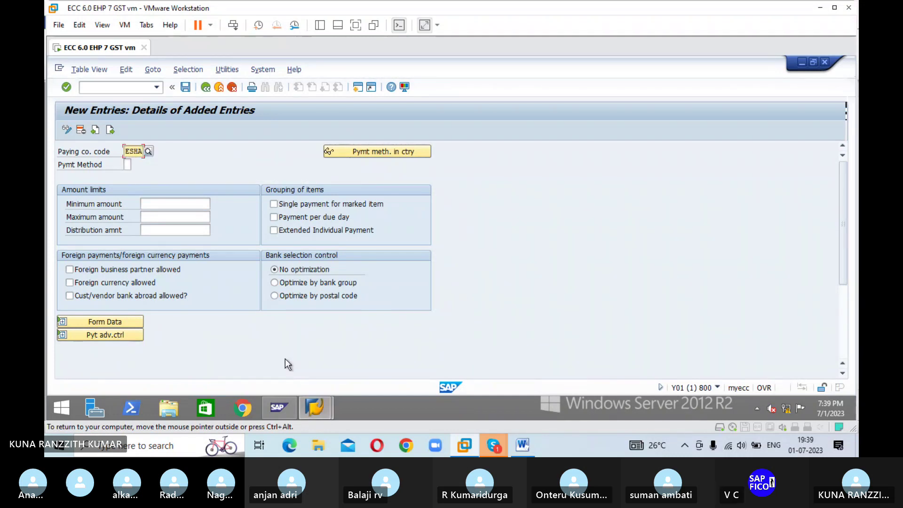
key(Tab)
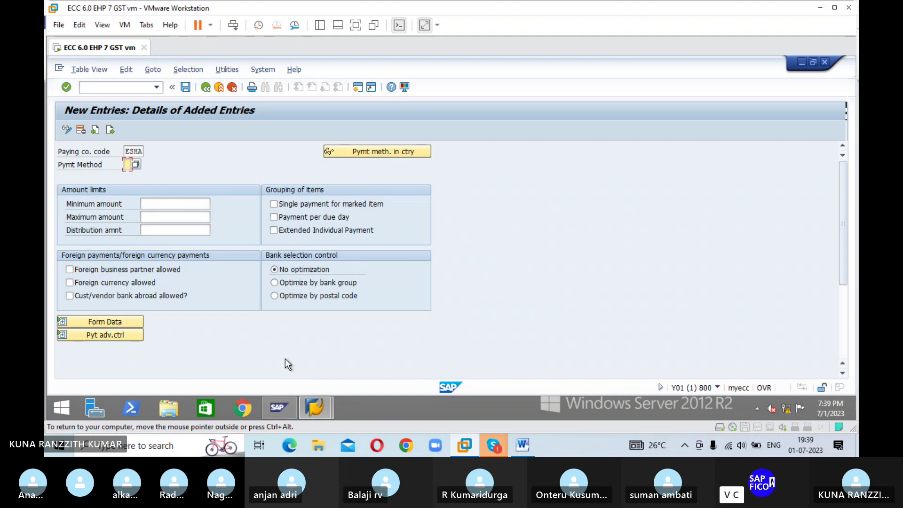
text(R)
Step: Enter amount limits: minimum 500 and maximum 999999 for ESHA method R
key(Tab)
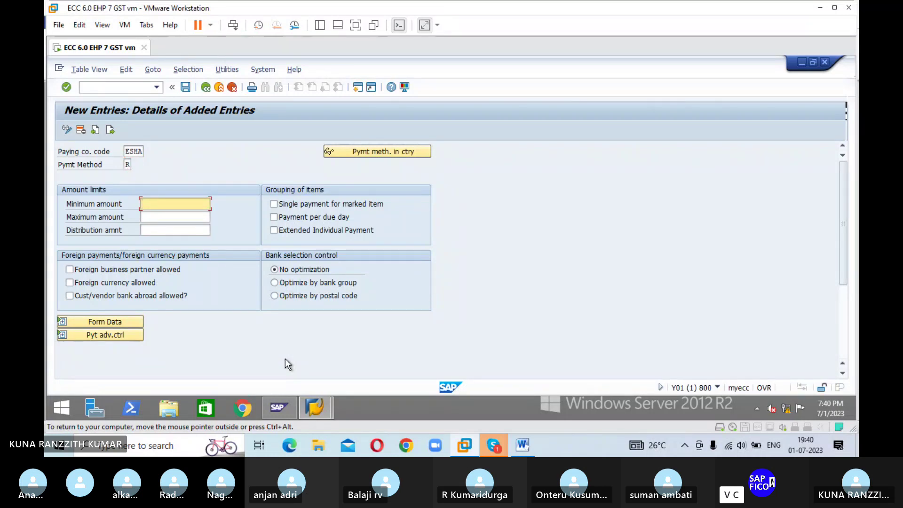
text(500)
key(Tab)
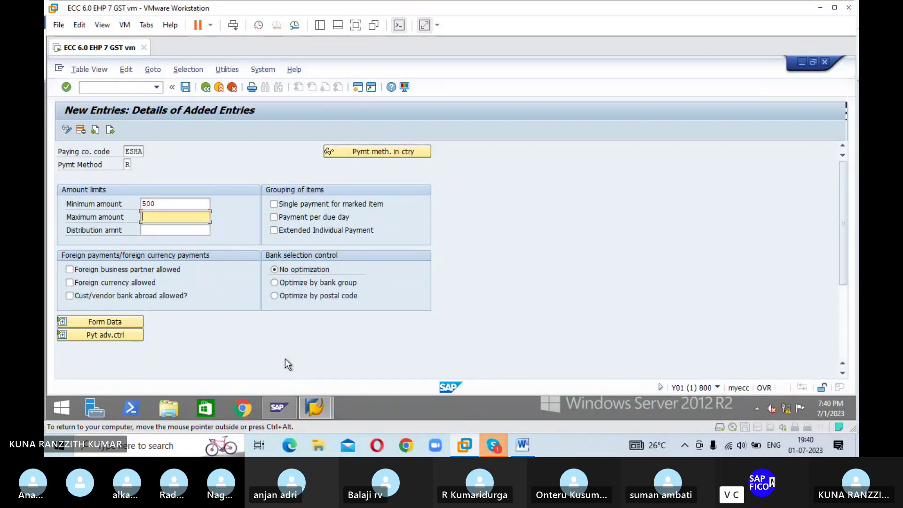
text(99)
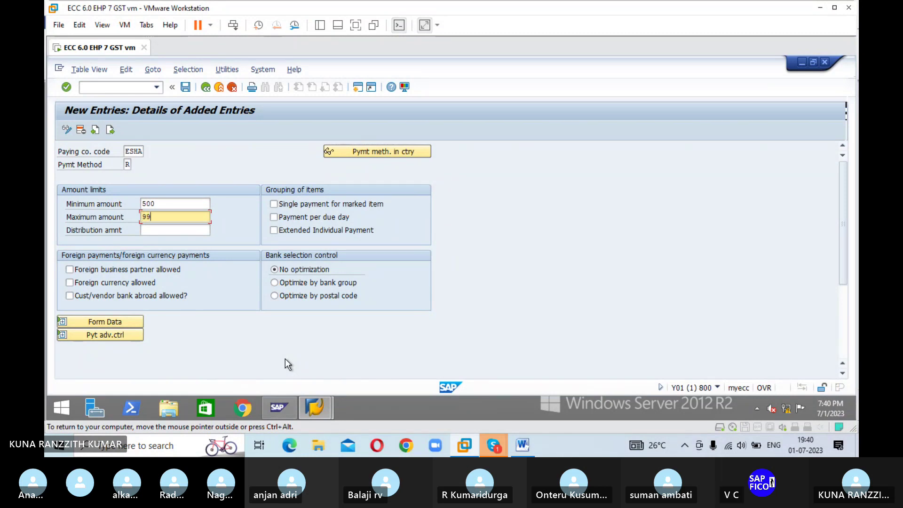
text(9999)
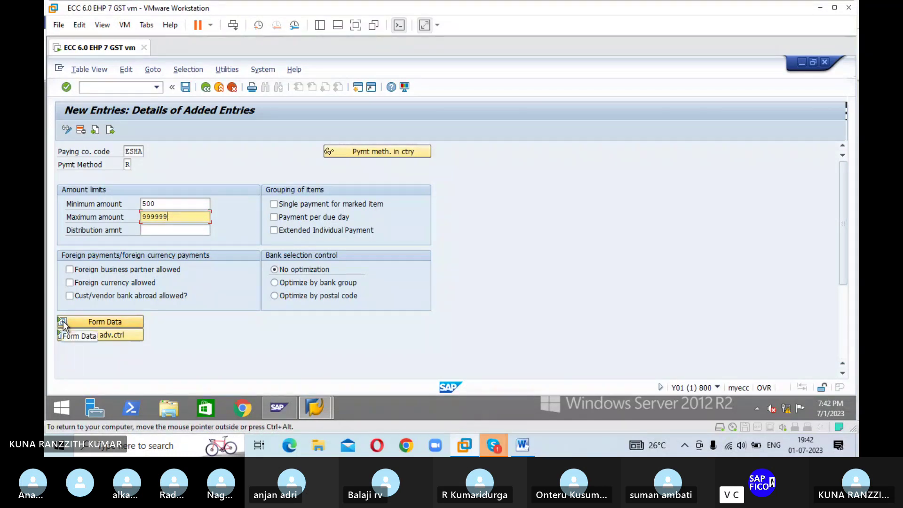
Step: Set payment medium form F110_PRENUM_CHCK for ESHA's payment method R
click(63, 324)
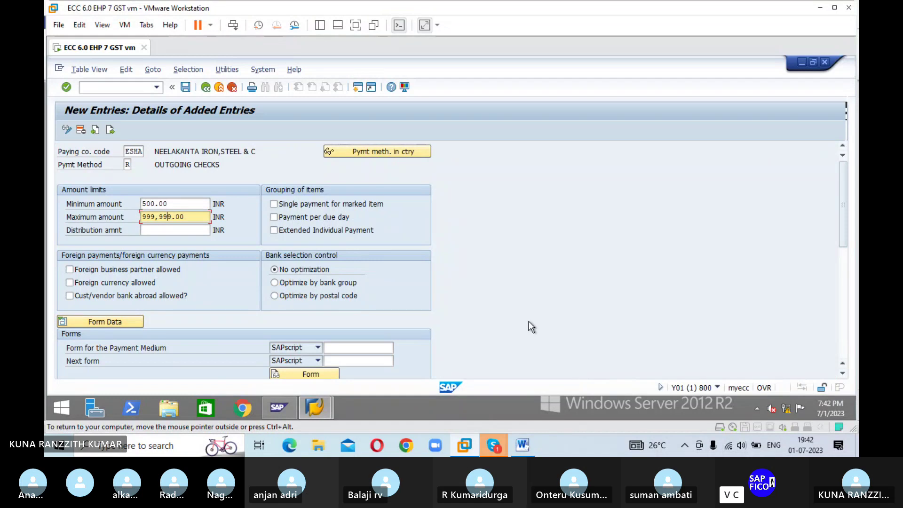
scroll(529, 323, down, 1)
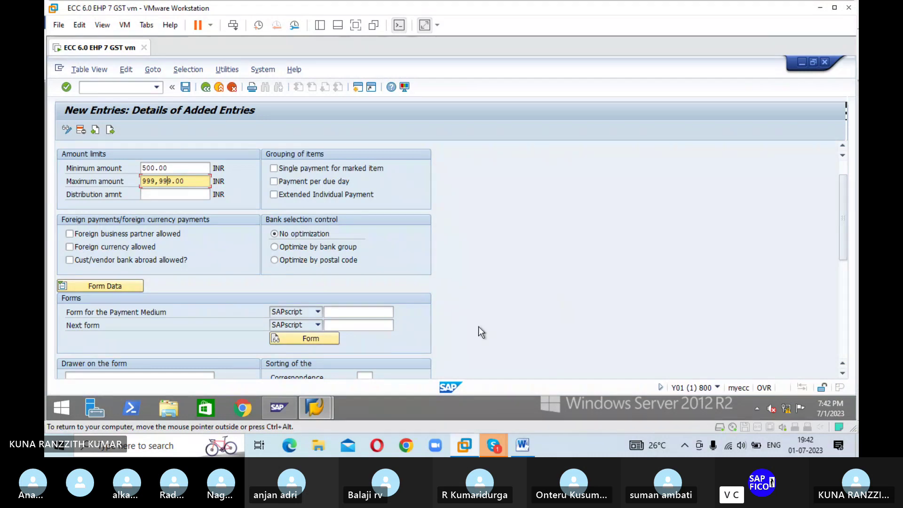
click(377, 311)
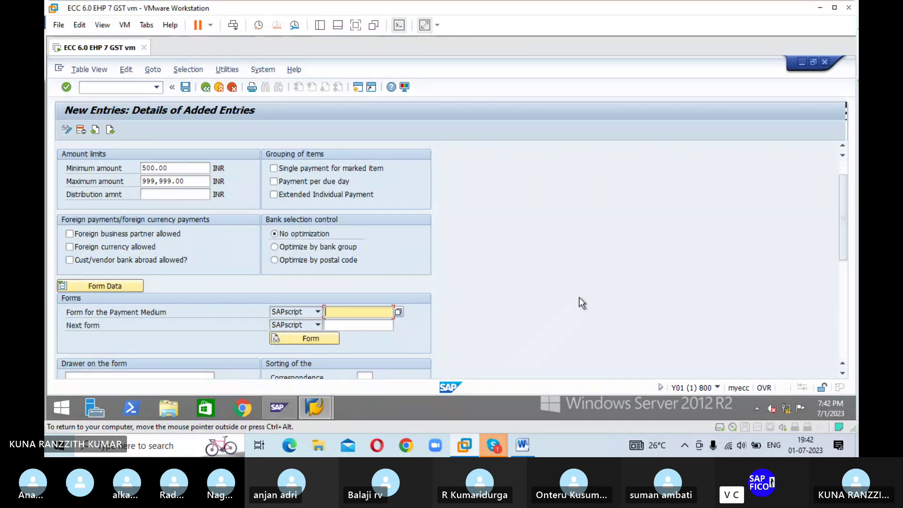
text(F110_PR)
text(EN)
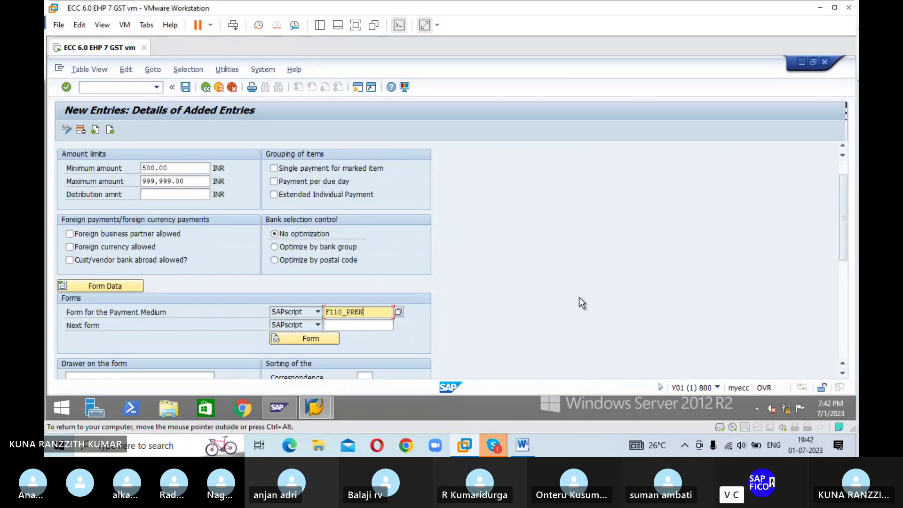
text(U)
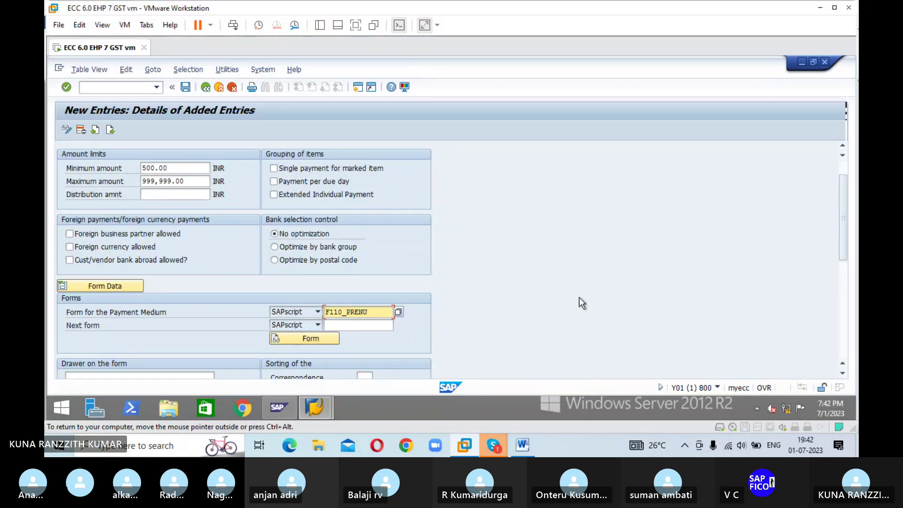
text(M)
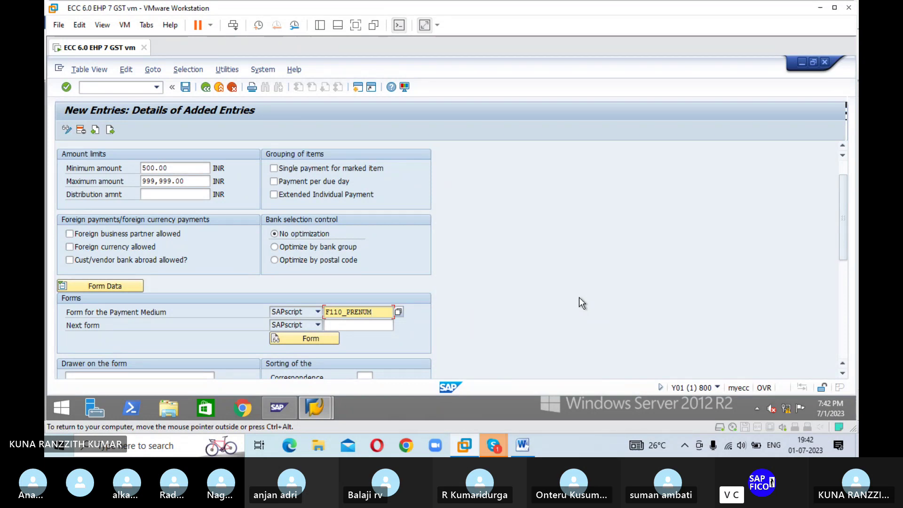
text(_CHC)
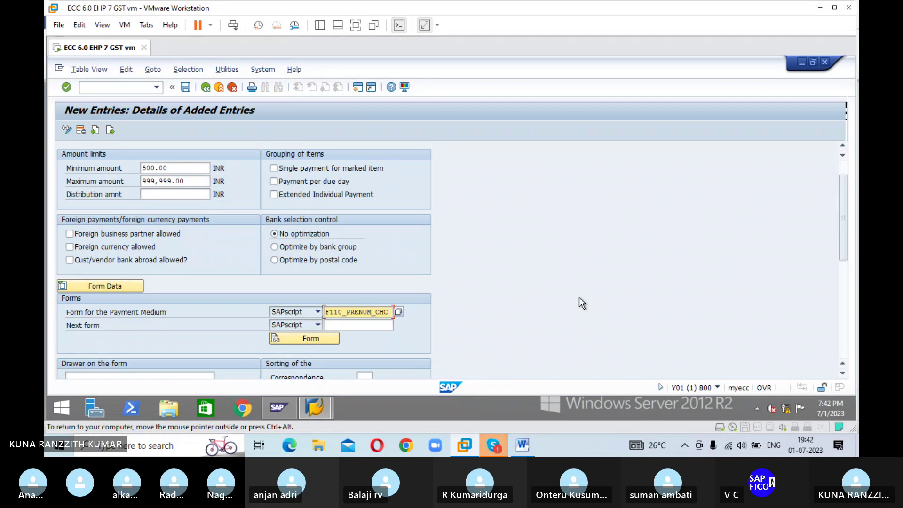
text(K)
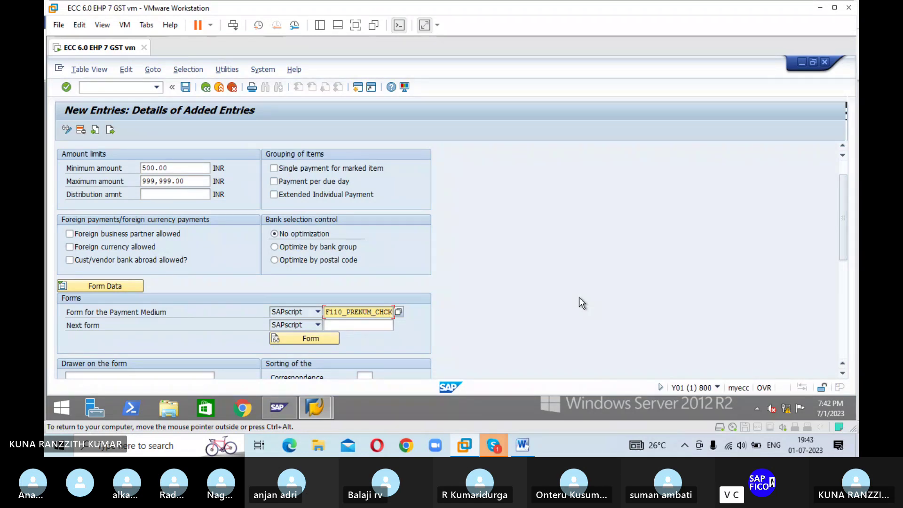
key(Return)
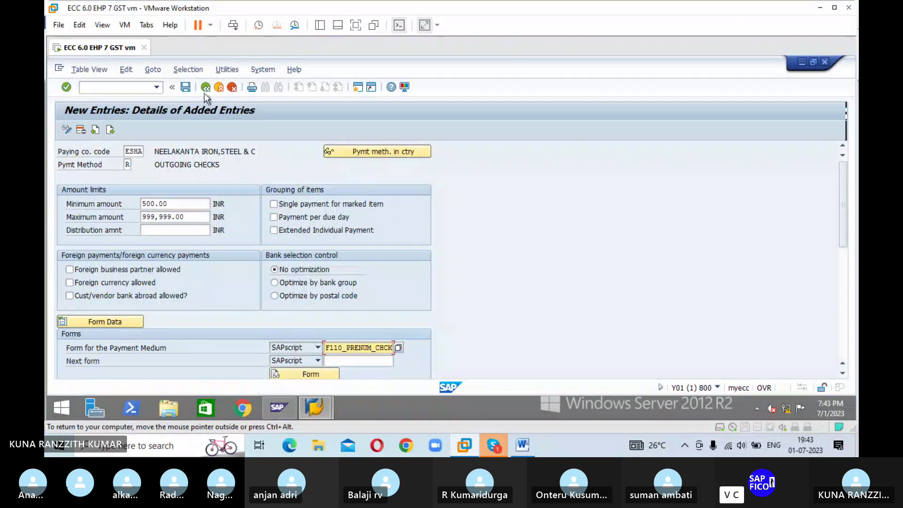
Step: Save the ESHA method R entry to the customizing request and return to the company code list
click(186, 87)
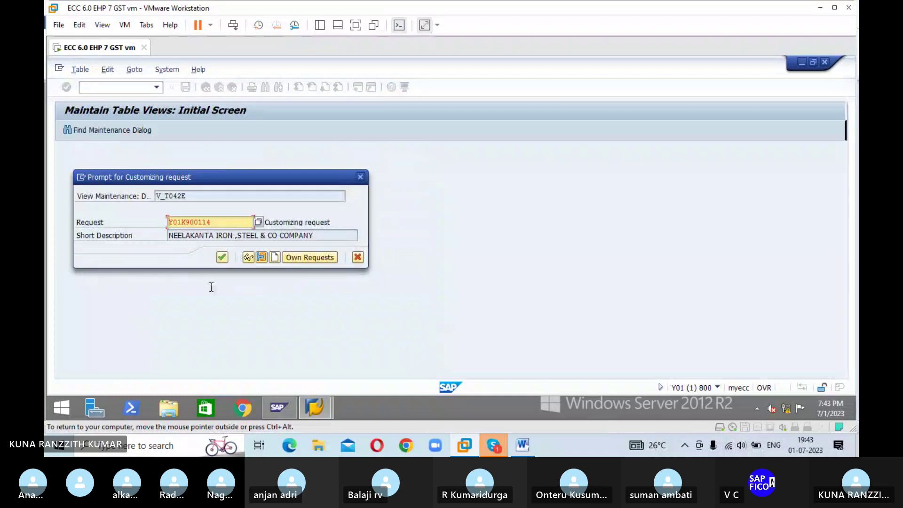
click(222, 257)
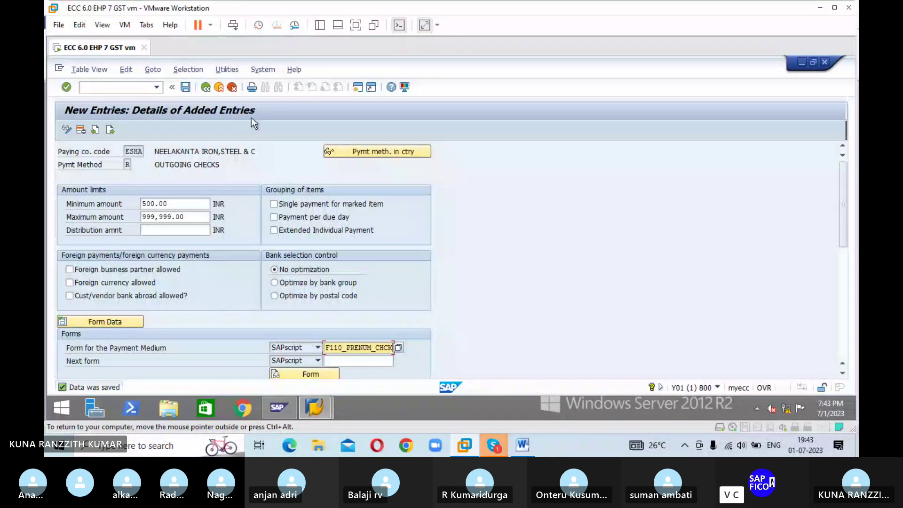
click(206, 88)
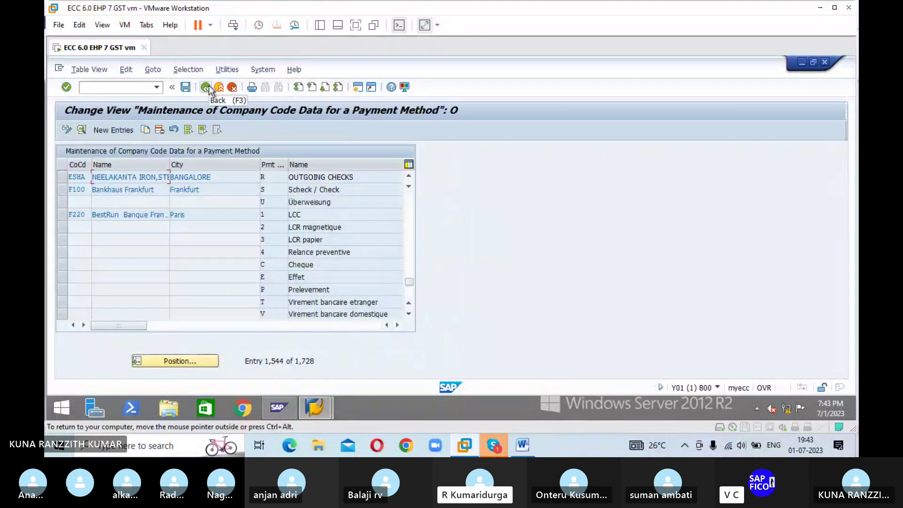
Step: Go back to the Customizing: Maintain Payment Program overview
click(209, 88)
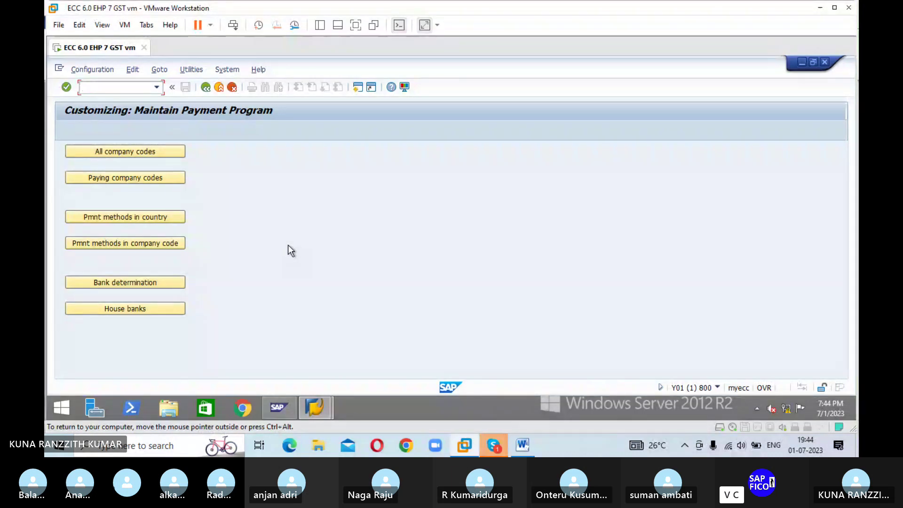
Step: Open House banks for company code ESHA and start a new house bank entry
click(127, 307)
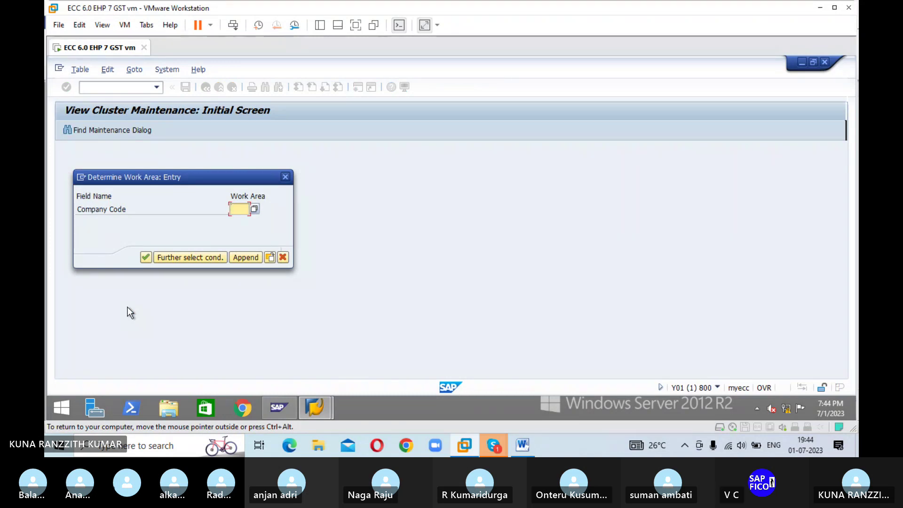
text(ESHA)
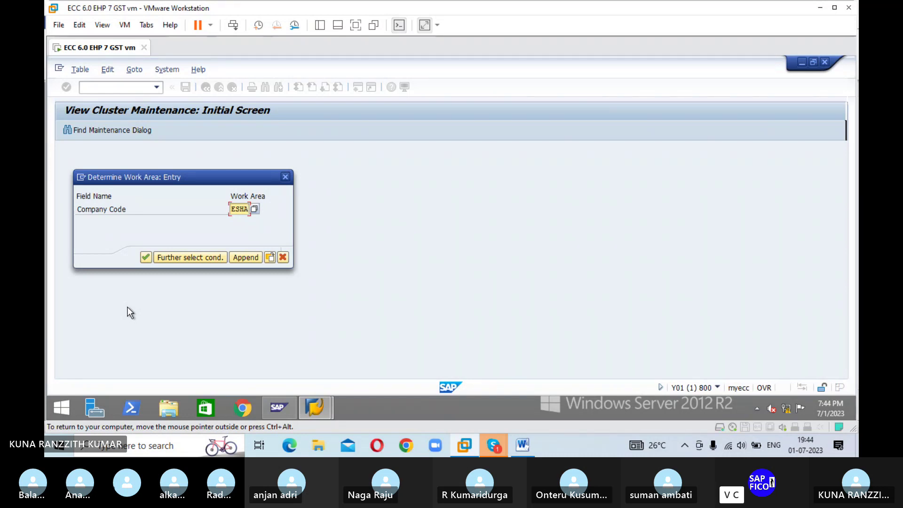
click(145, 257)
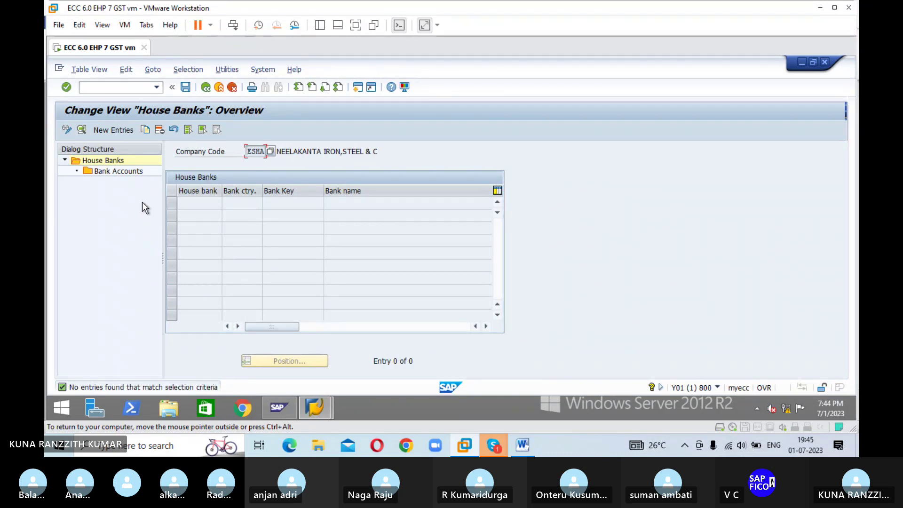
click(123, 131)
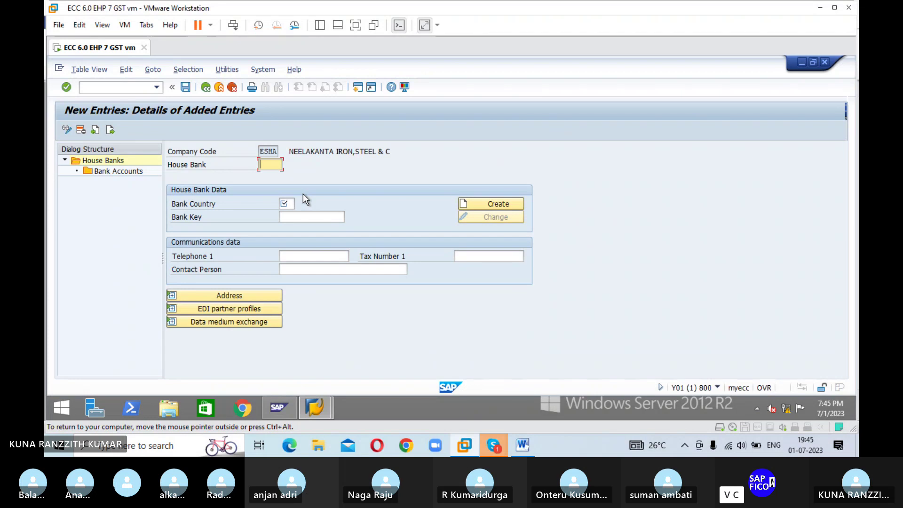
click(358, 90)
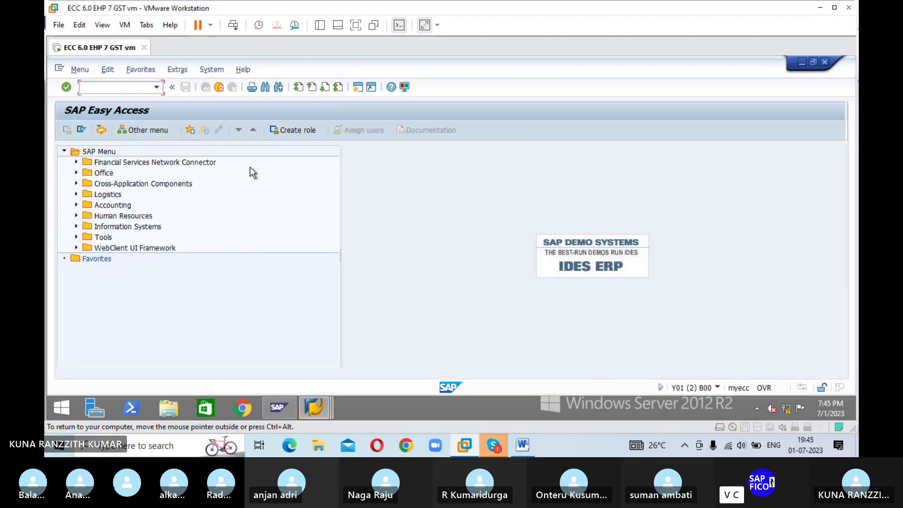
text(FS00)
key(Return)
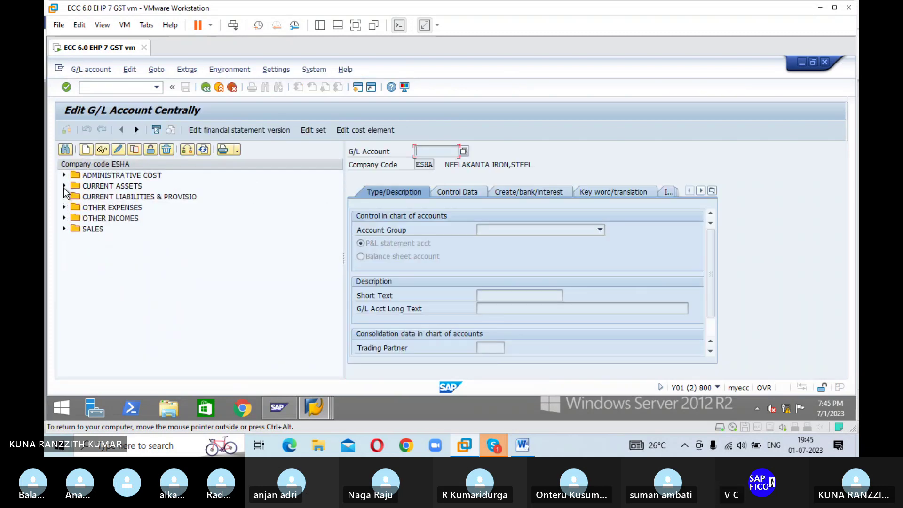
click(65, 187)
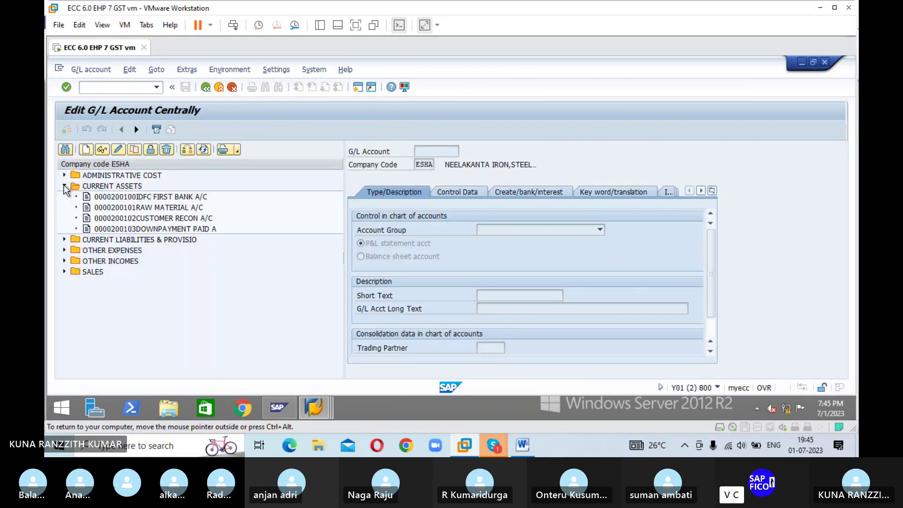
click(131, 197)
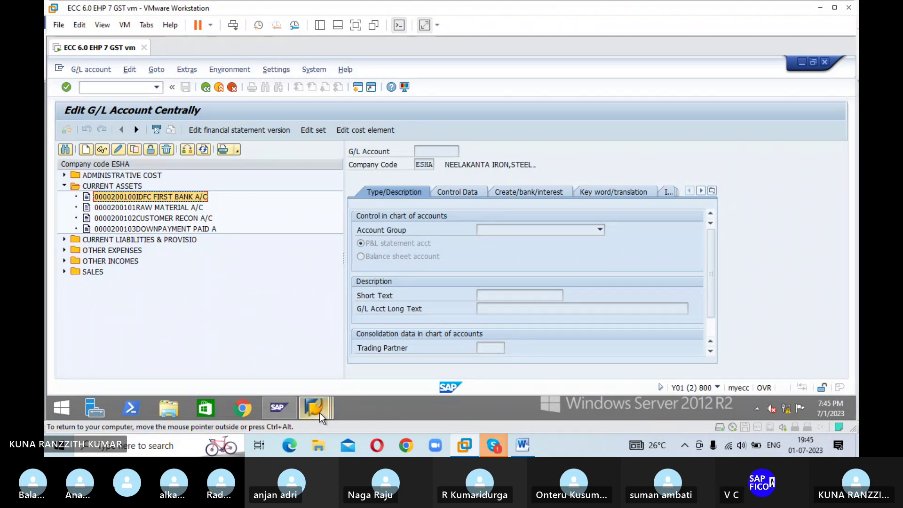
mouse_move(320, 413)
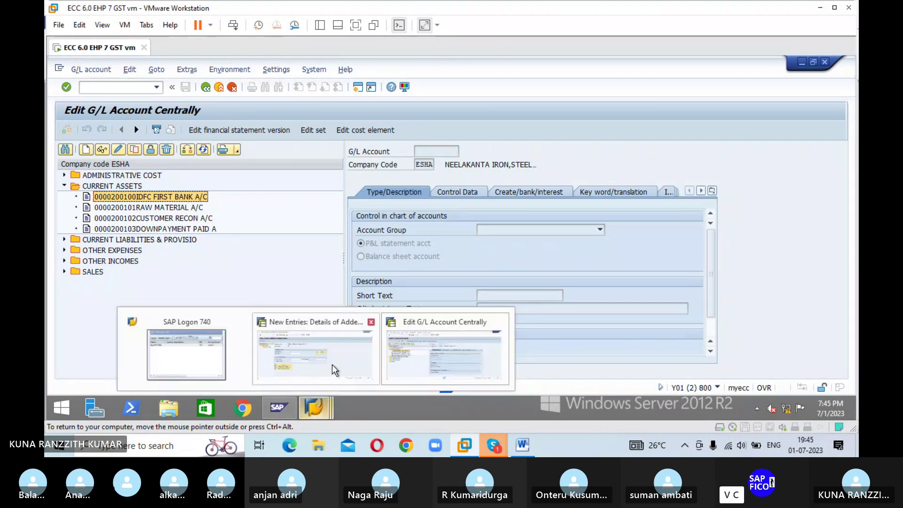
mouse_move(332, 365)
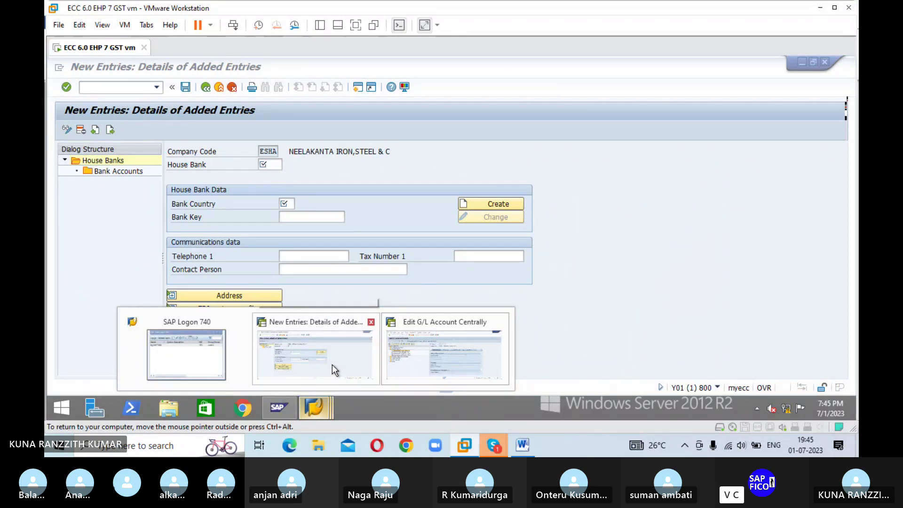
Step: Enter house bank IDFC with country IN and bank key 54321, bringing in bank IPPB
click(332, 365)
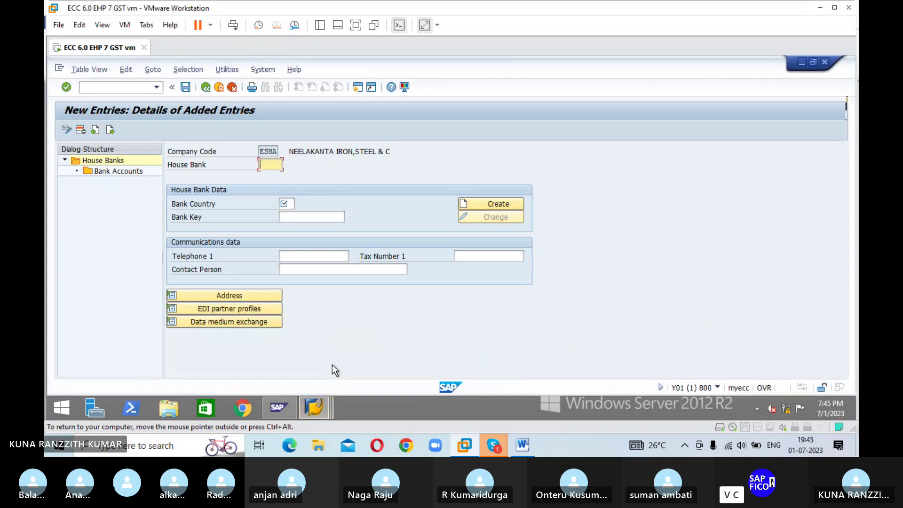
text(IDFC)
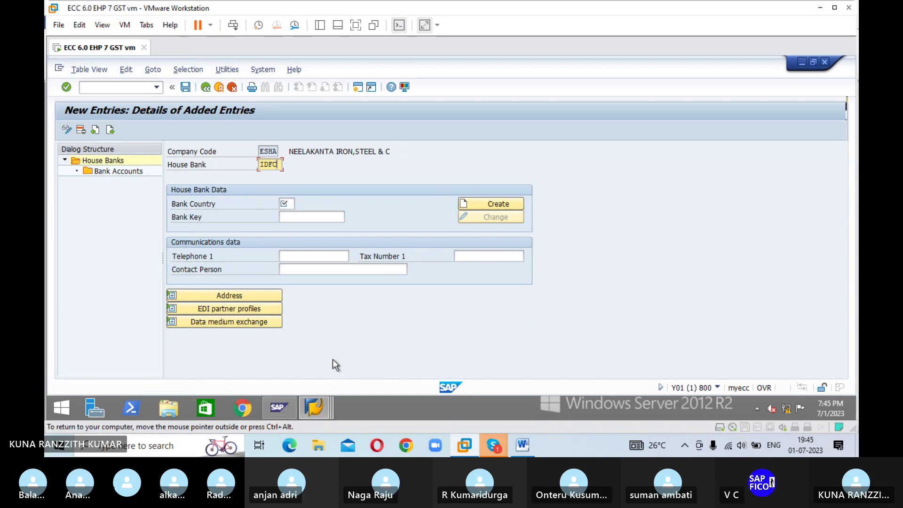
key(Tab)
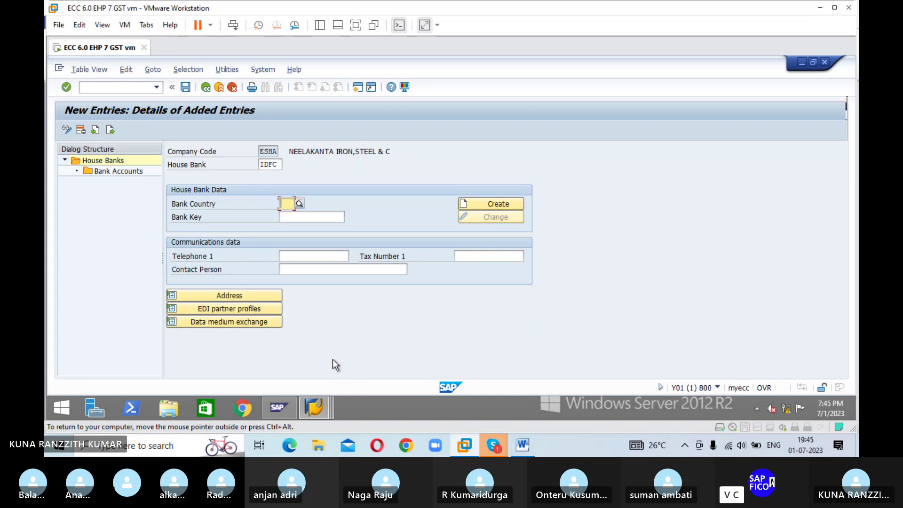
text(IN)
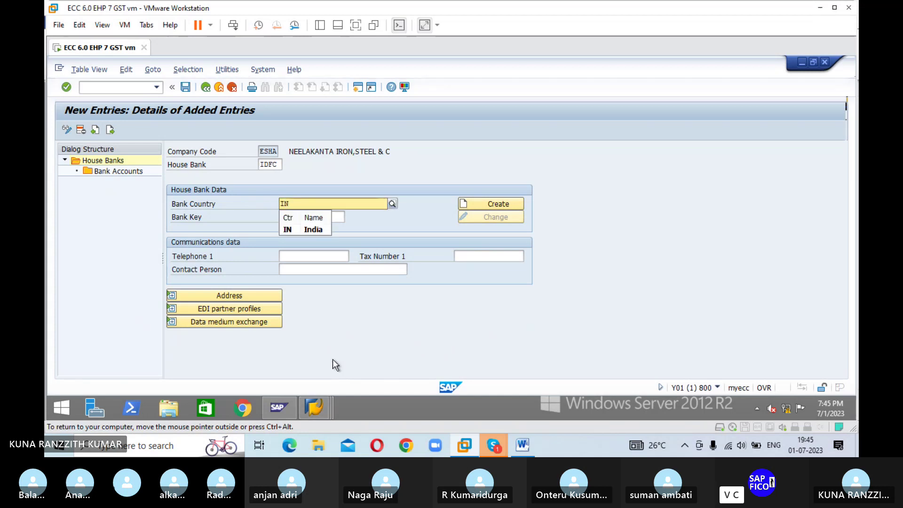
key(Tab)
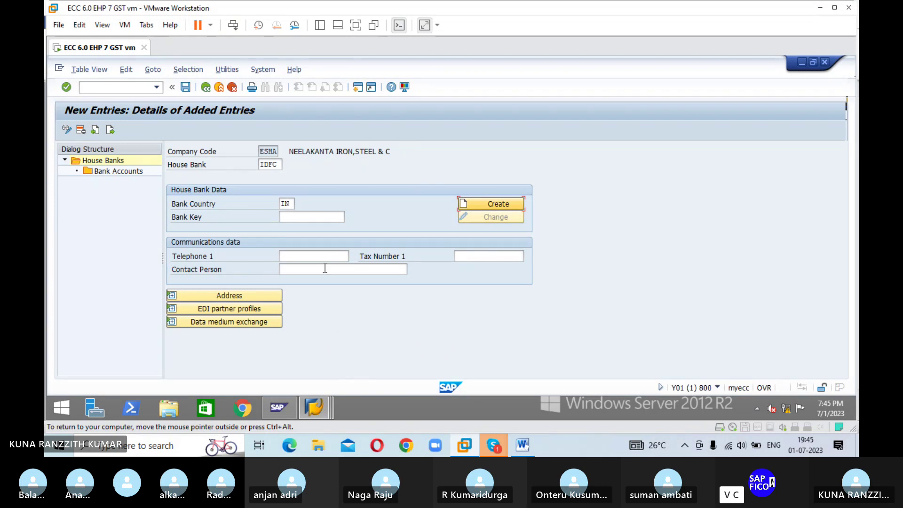
click(303, 215)
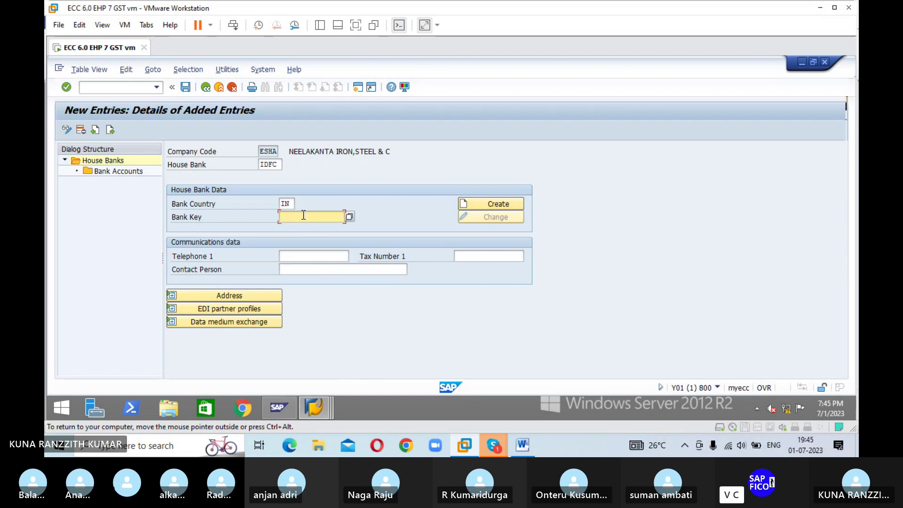
text(54321)
click(492, 208)
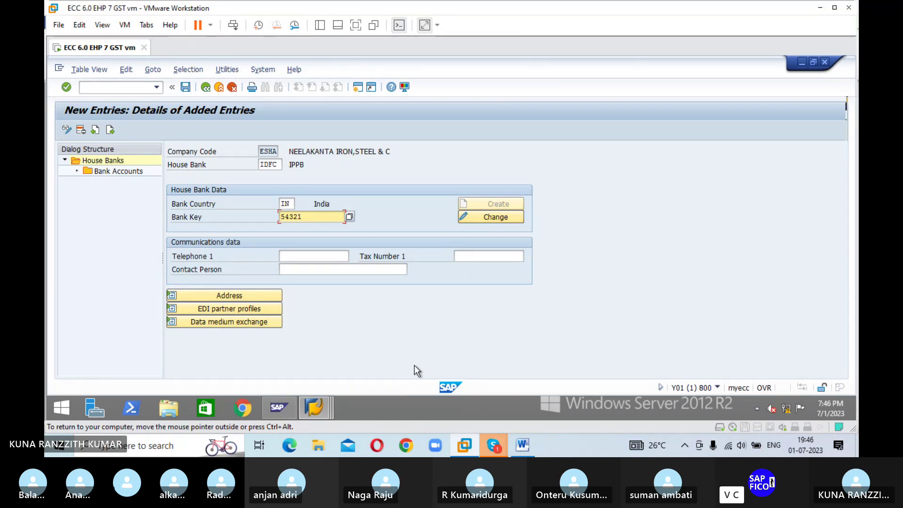
Step: Review the IPPB bank's address details, then leave the unsaved entry via Display/Change
click(233, 292)
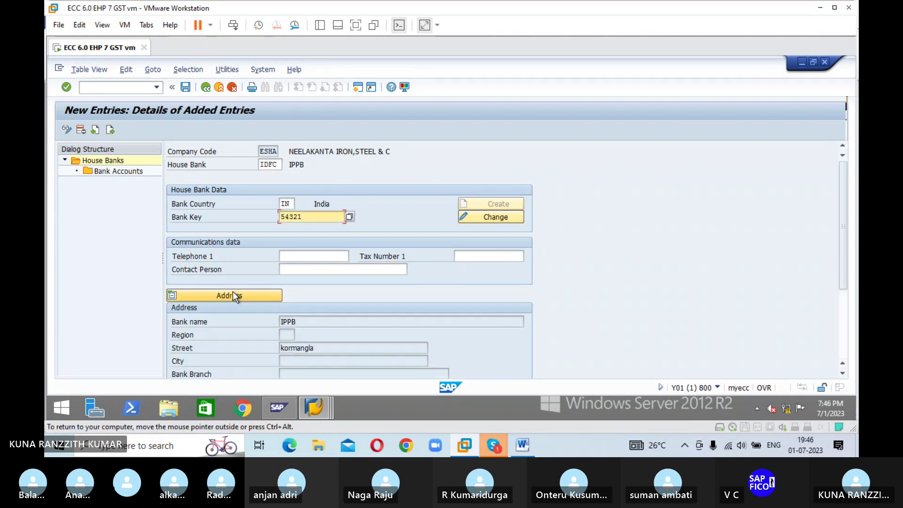
scroll(594, 275, down, 3)
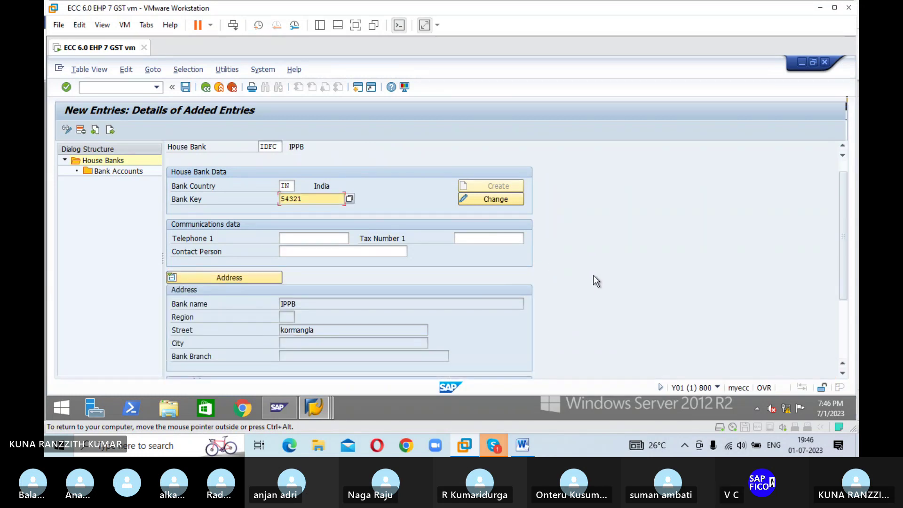
scroll(593, 279, down, 1)
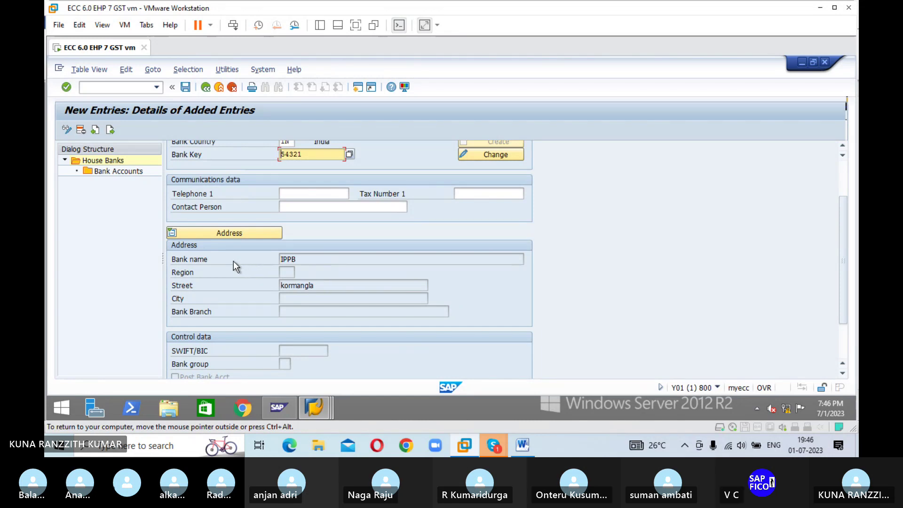
scroll(234, 261, down, 3)
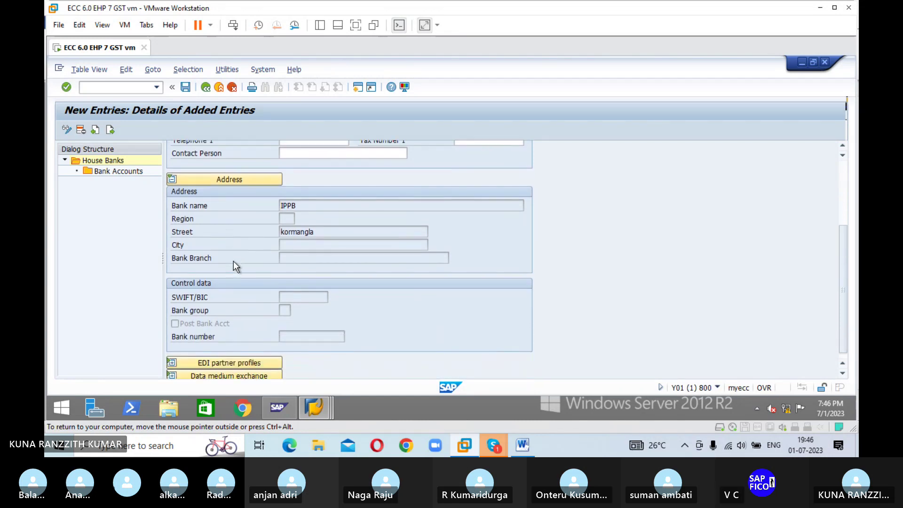
scroll(233, 261, up, 4)
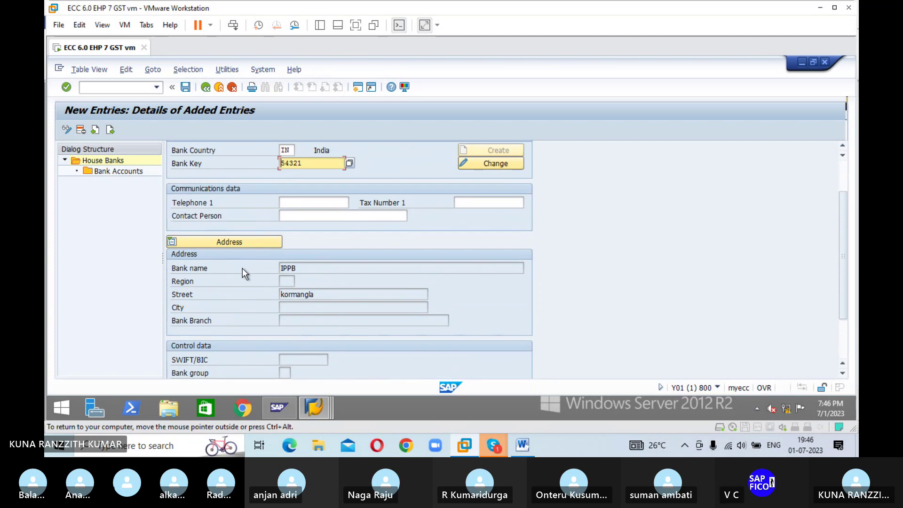
scroll(241, 270, up, 1)
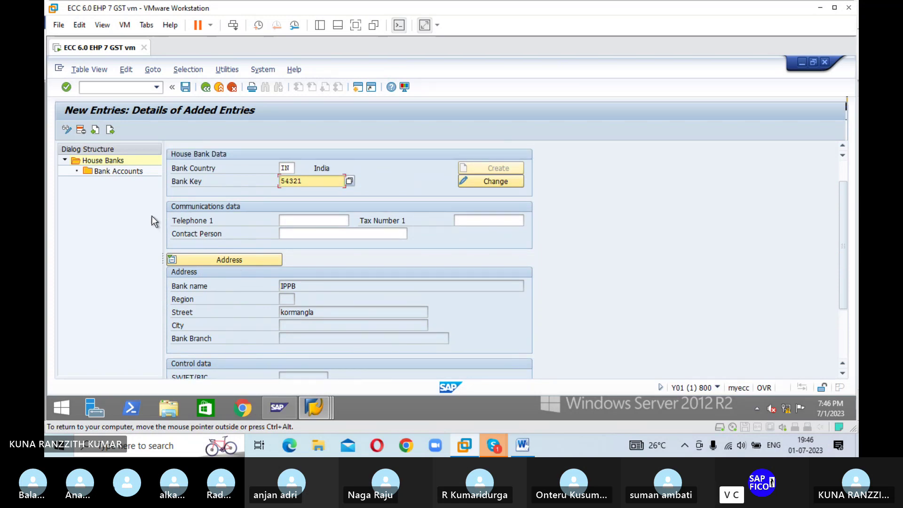
click(66, 130)
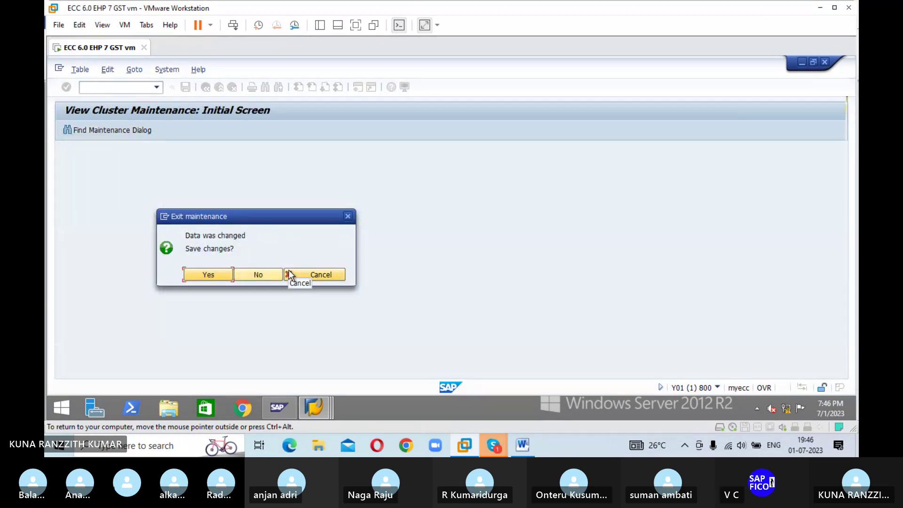
Step: Discard the unsaved IPPB entry and start a new house bank entry for ESHA
click(259, 276)
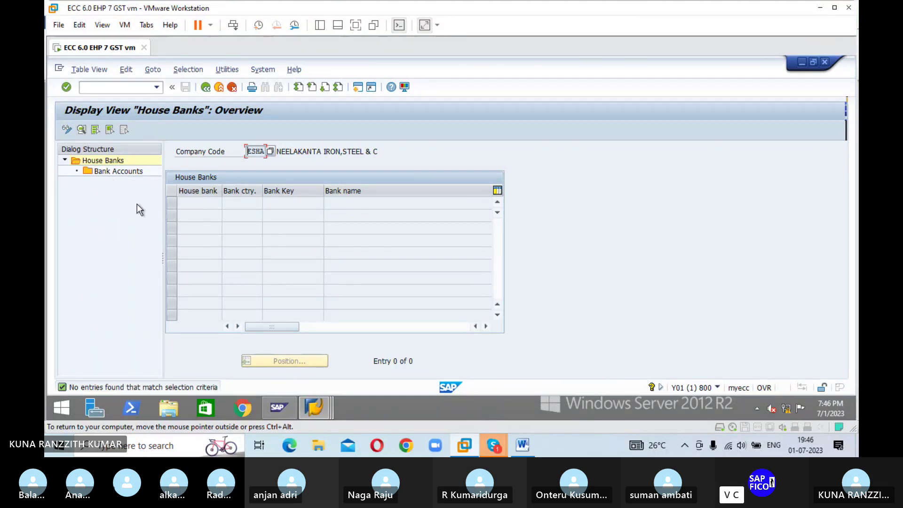
click(206, 88)
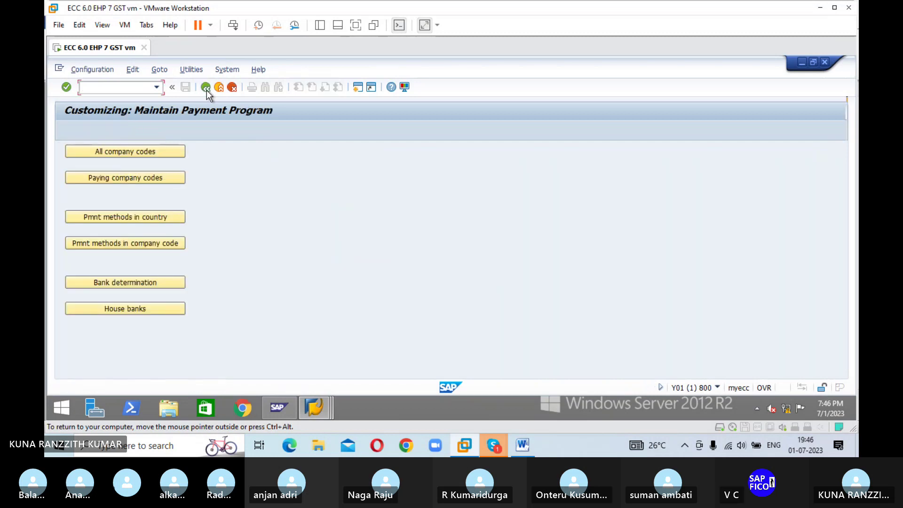
click(138, 309)
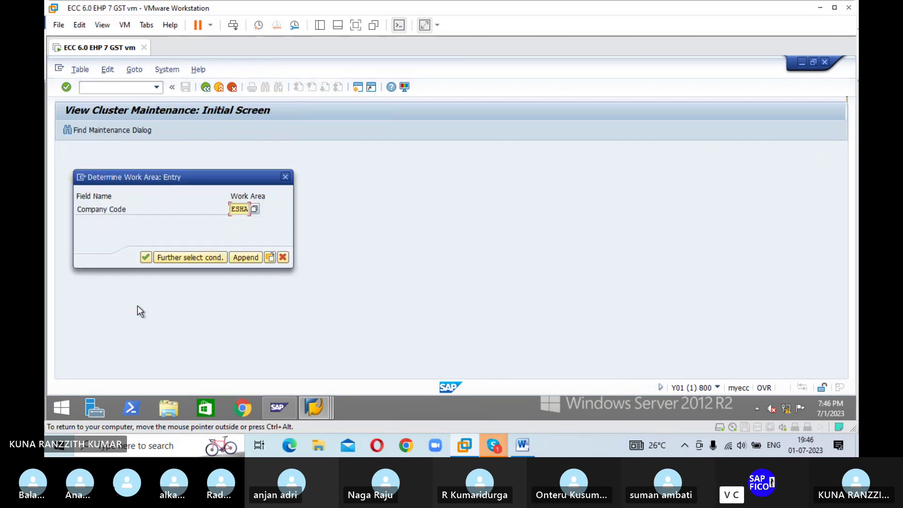
click(148, 257)
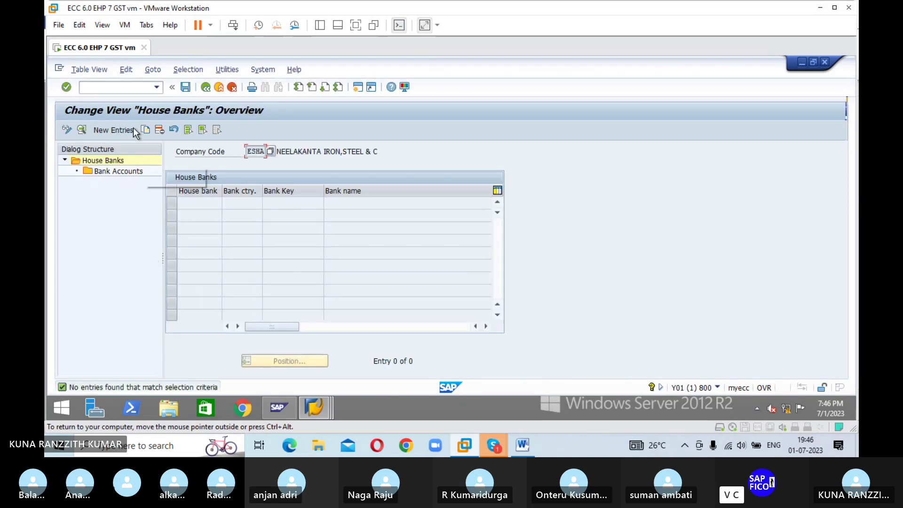
click(117, 132)
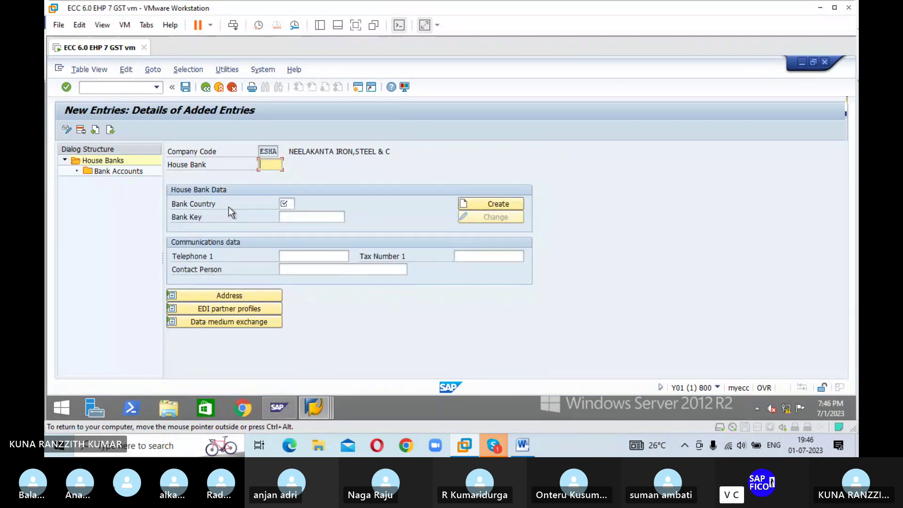
Step: Enter house bank IDFC with country IN and bank key 54321, and show its address
text(IDFC)
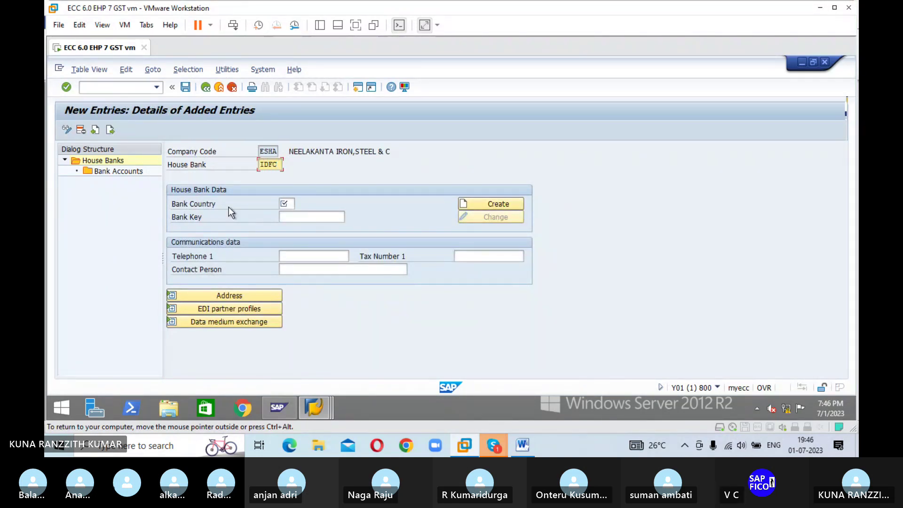
key(Return)
text(IN)
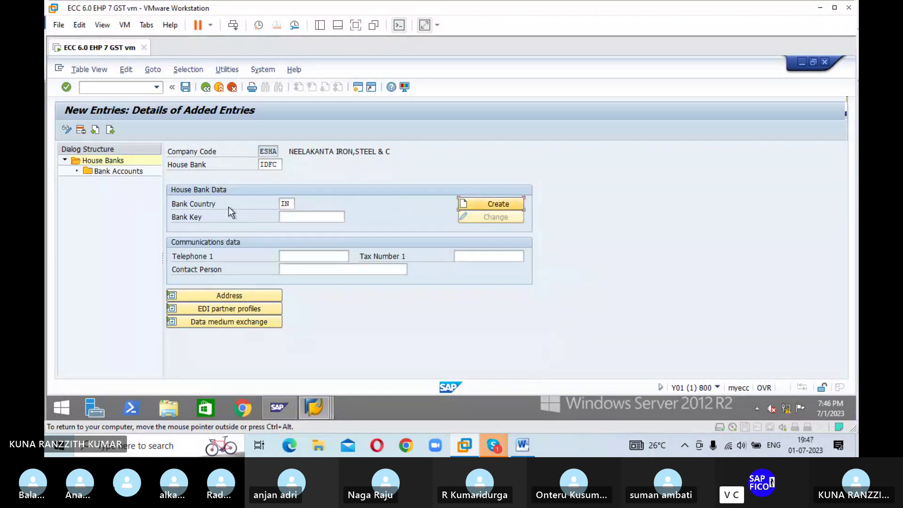
click(285, 217)
text(54)
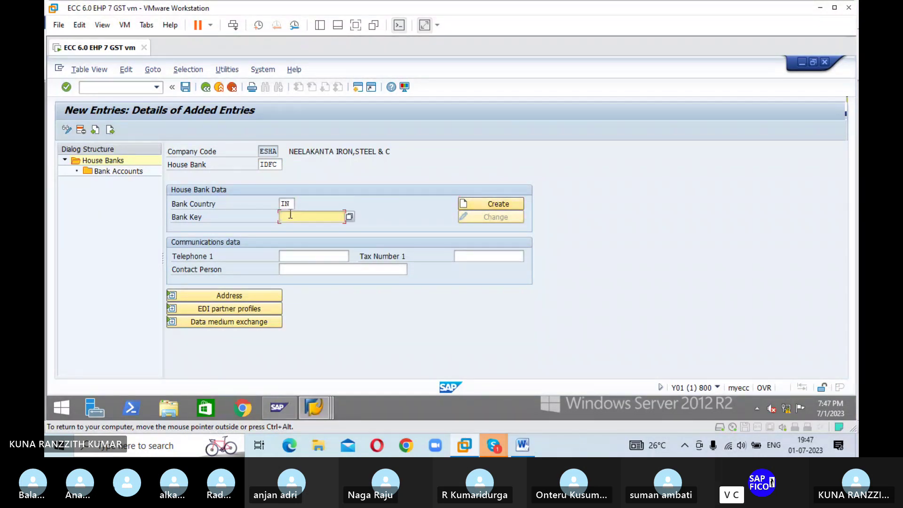
text(321)
click(213, 295)
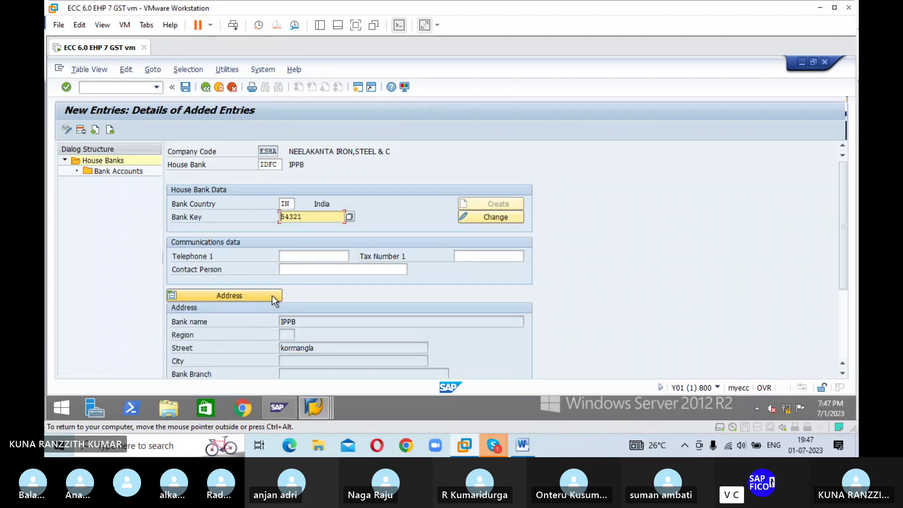
Step: Review the bank address details and save the IDFC house bank
scroll(596, 275, down, 1)
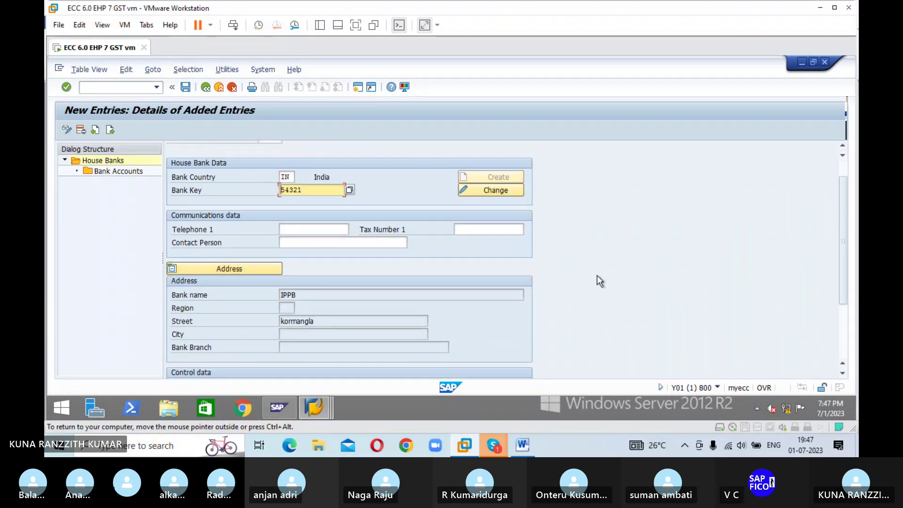
scroll(597, 275, down, 1)
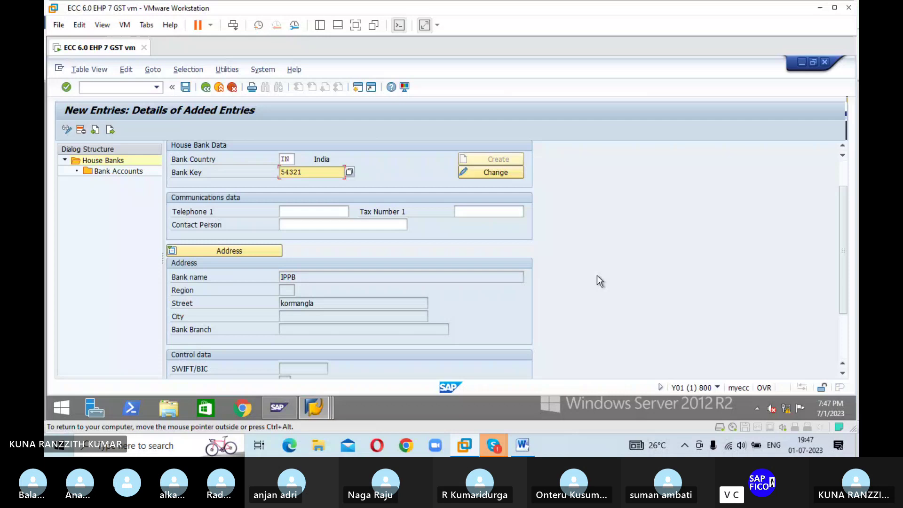
scroll(597, 281, down, 1)
scroll(597, 276, up, 2)
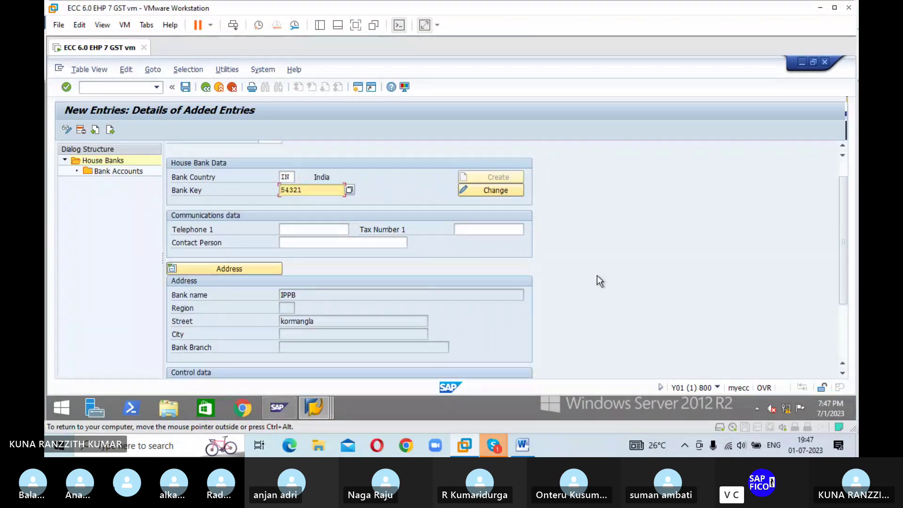
scroll(597, 278, down, 4)
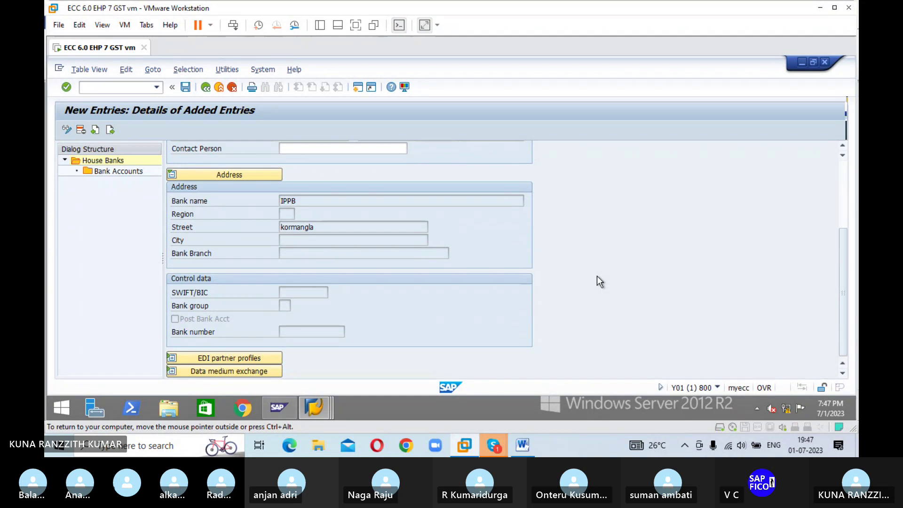
scroll(597, 277, up, 5)
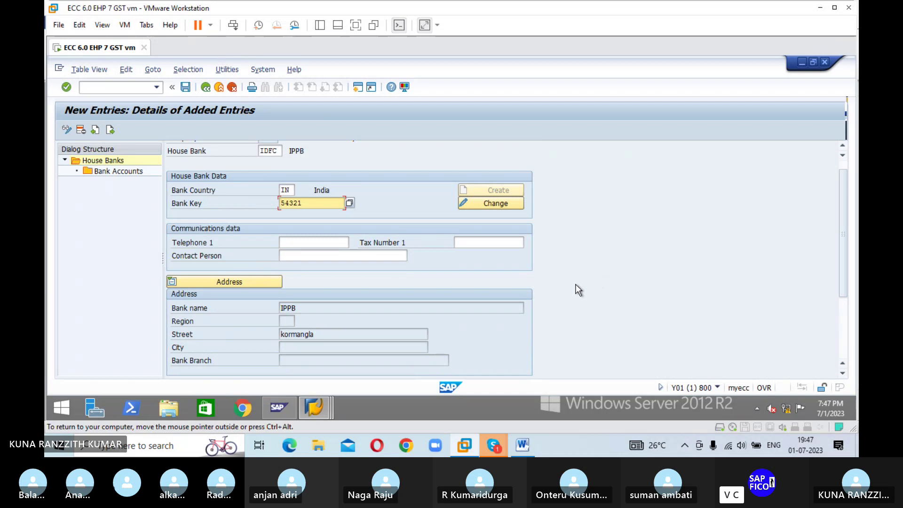
scroll(576, 284, up, 1)
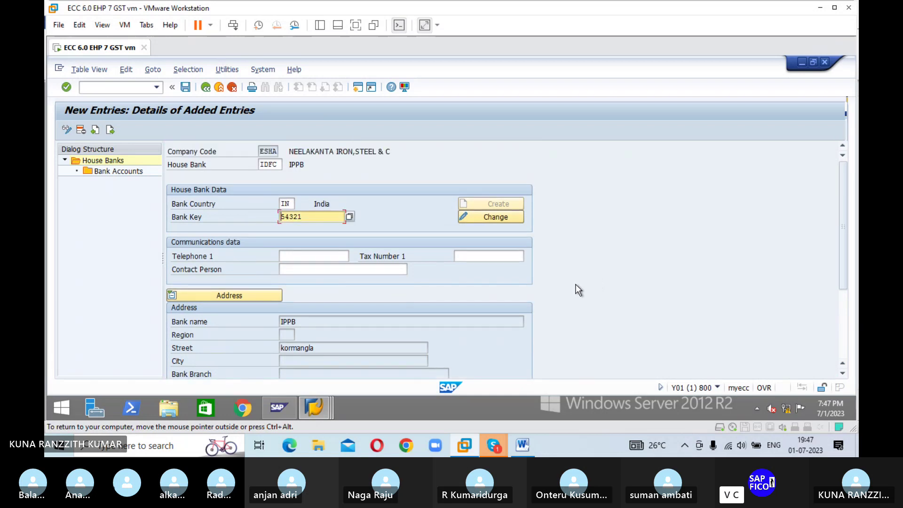
click(185, 87)
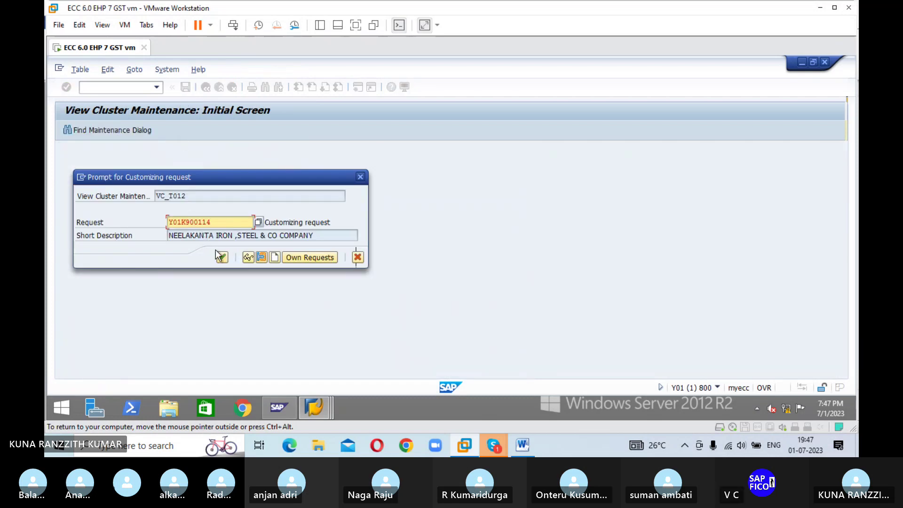
Step: Confirm the customizing request to save IDFC, then view the entry in display mode
click(221, 256)
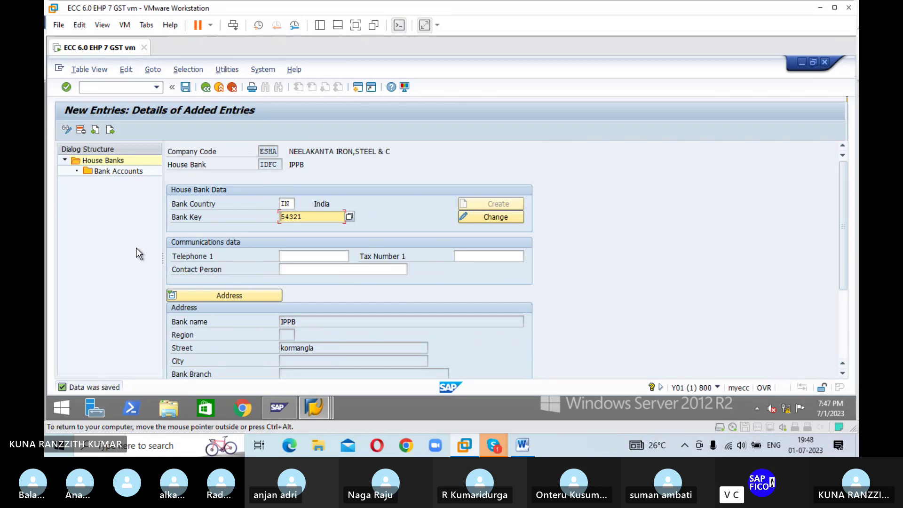
click(67, 131)
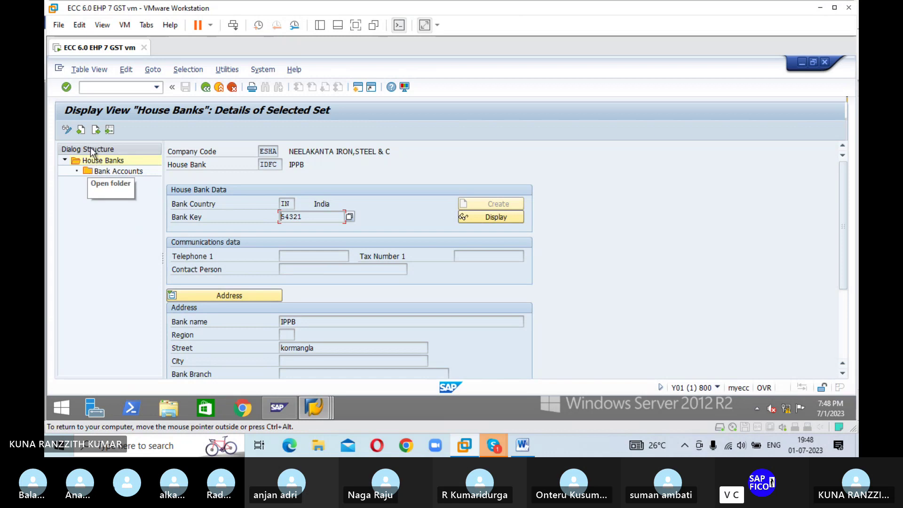
Step: Switch the saved IDFC house bank details back to change mode
click(65, 128)
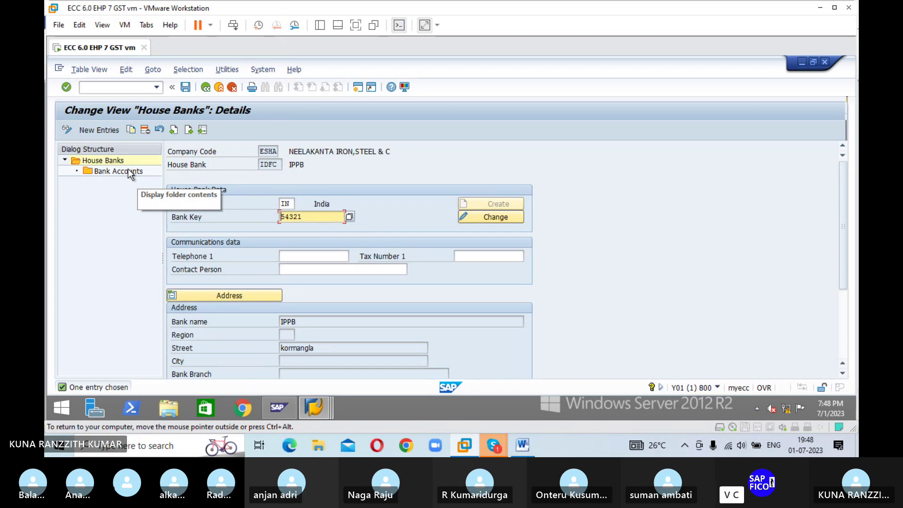
scroll(137, 212, down, 1)
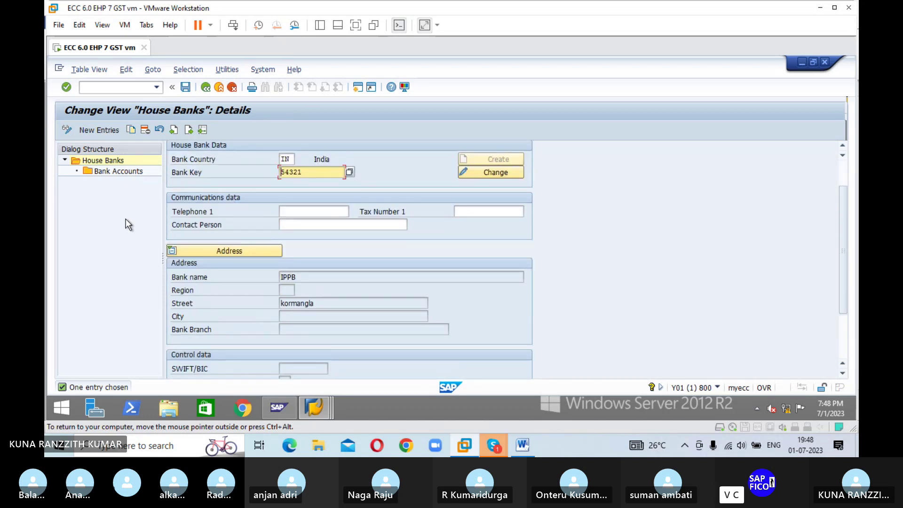
scroll(123, 221, up, 1)
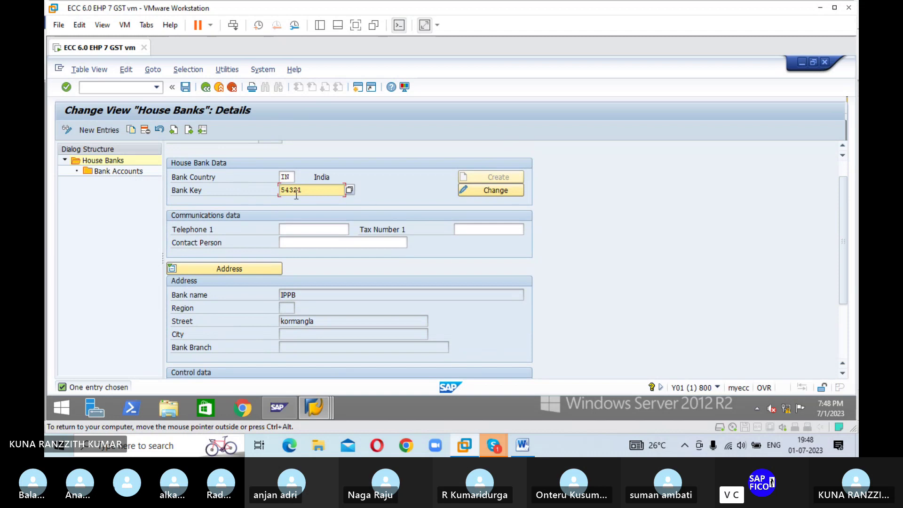
Step: Rename bank key 54321 to IDFC FIRST BANK with region 01 (Andhra Pradesh)
click(485, 191)
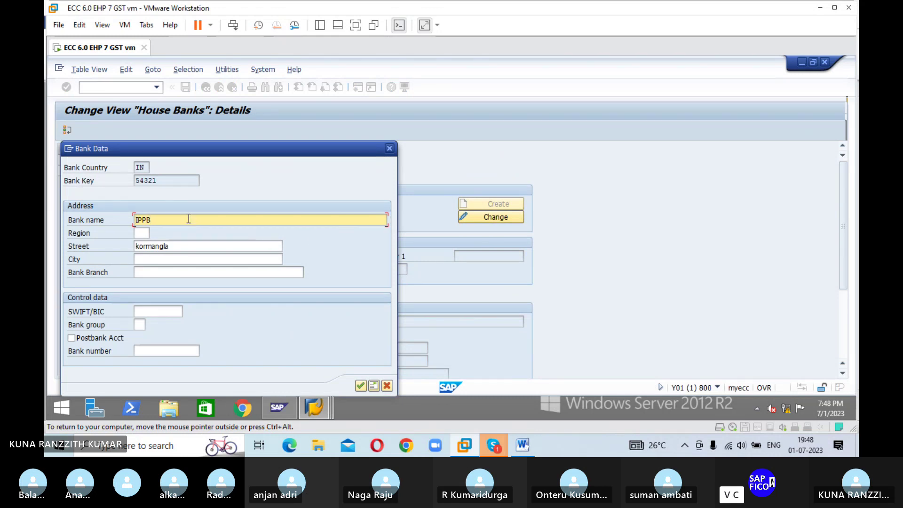
key(BackSpace)
key(BackSpace)
key(BackSpace)
key(BackSpace)
text(IDFC FIRST BANK)
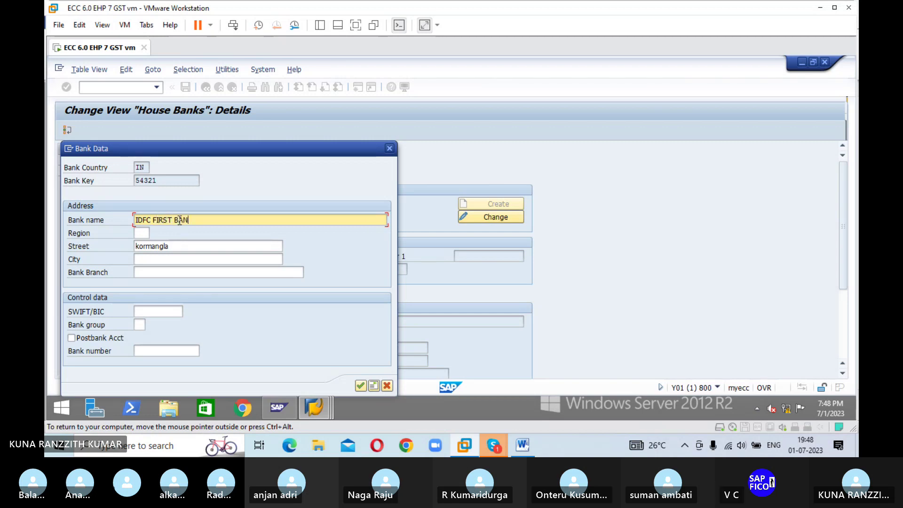
click(142, 233)
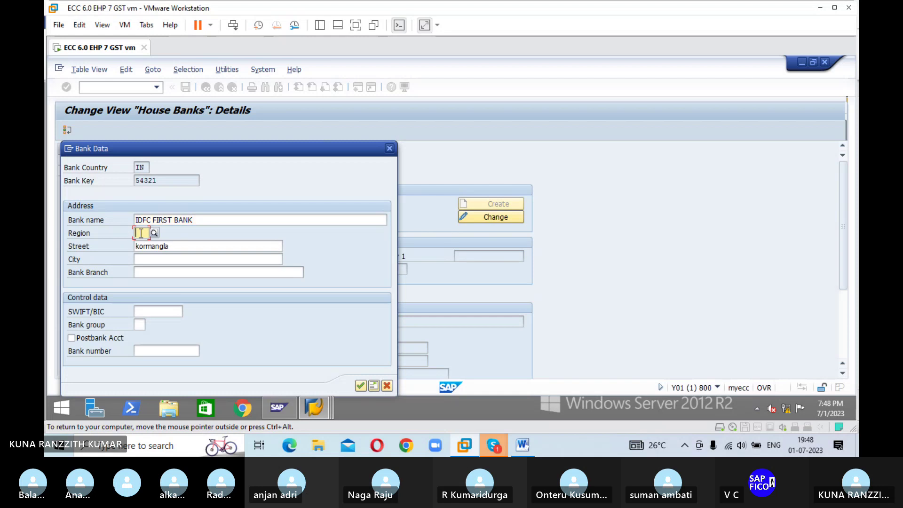
text(01)
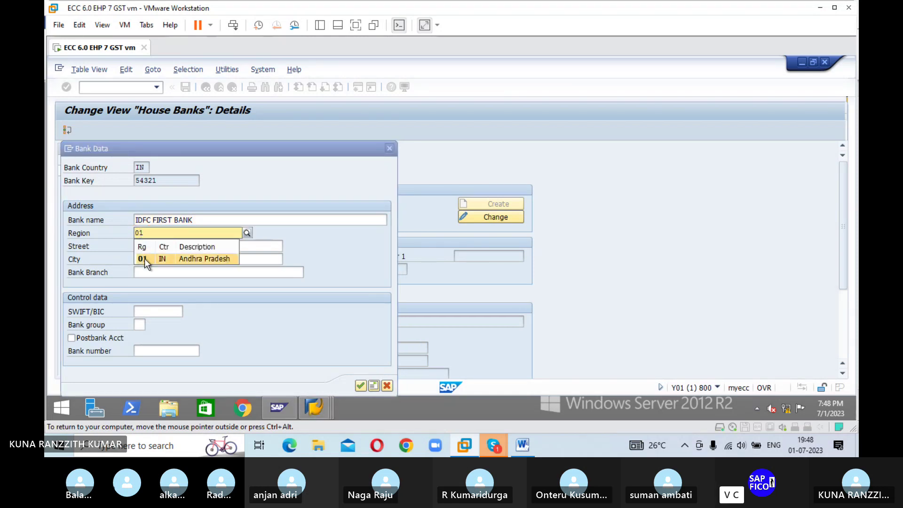
click(145, 259)
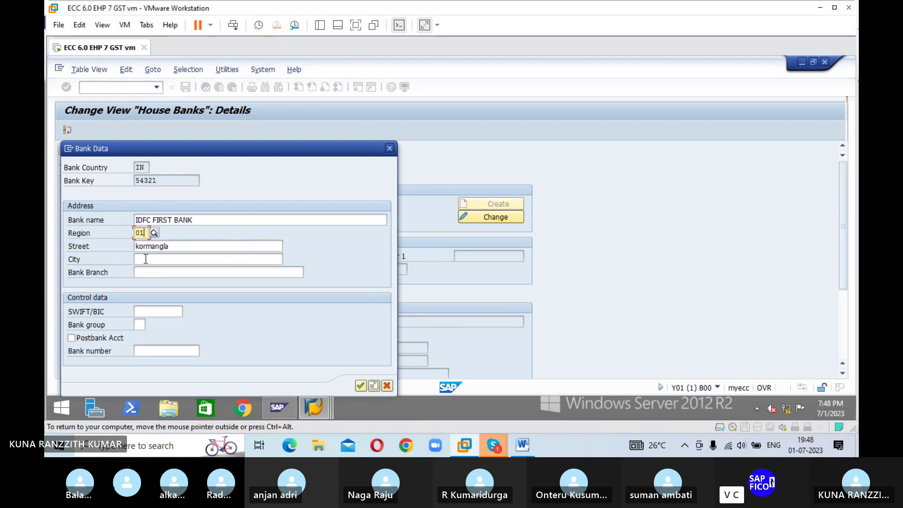
Step: Set the bank's street to GANDHI, city ANANTAPUR and branch 'ANANTPPUR'
click(182, 247)
key(BackSpace)
key(BackSpace)
key(BackSpace)
key(BackSpace)
key(BackSpace)
key(BackSpace)
key(BackSpace)
key(BackSpace)
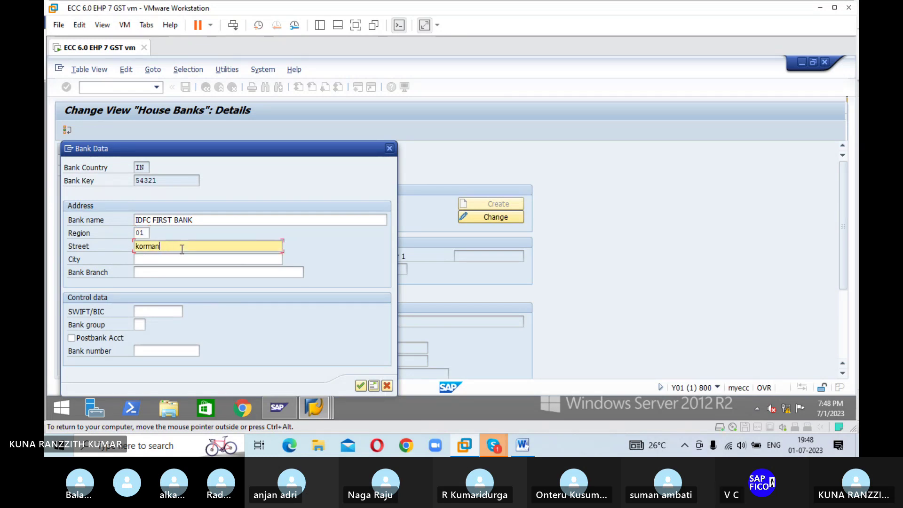
key(BackSpace)
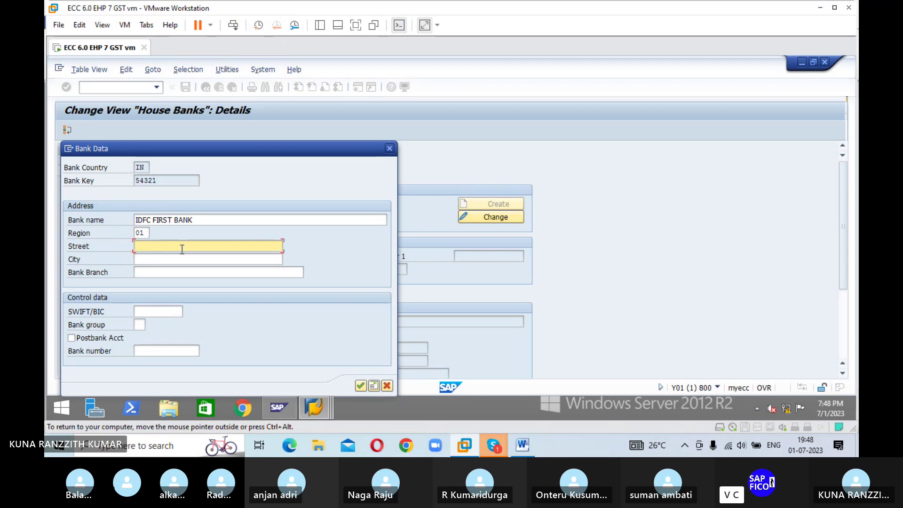
text(GANDHI)
click(193, 260)
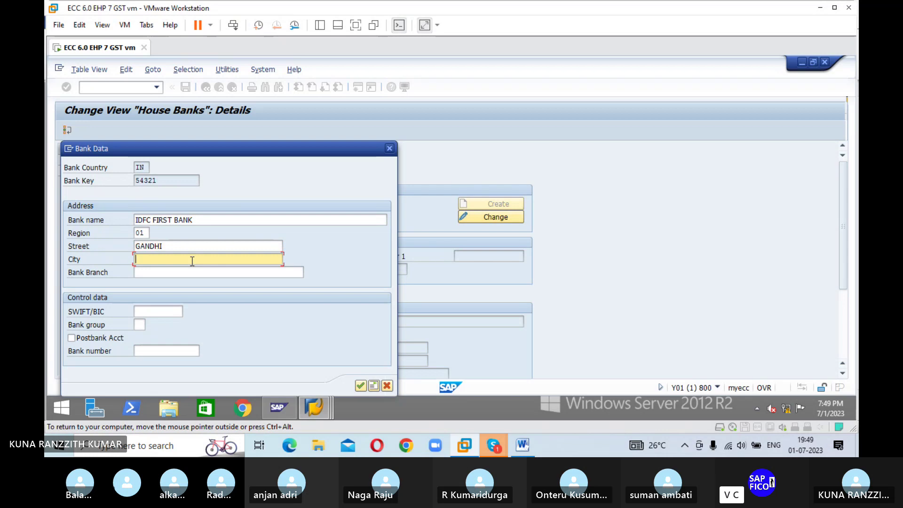
text(ANANTAPUR)
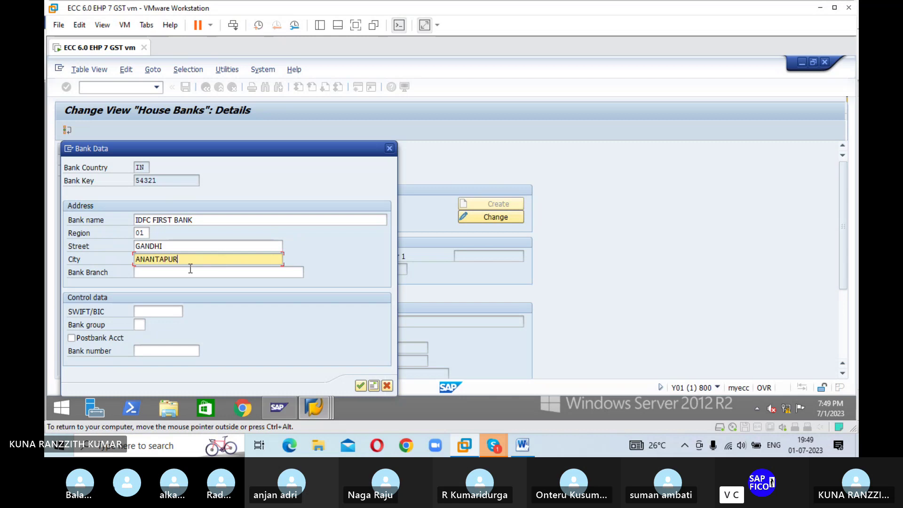
click(190, 269)
text(ANAN)
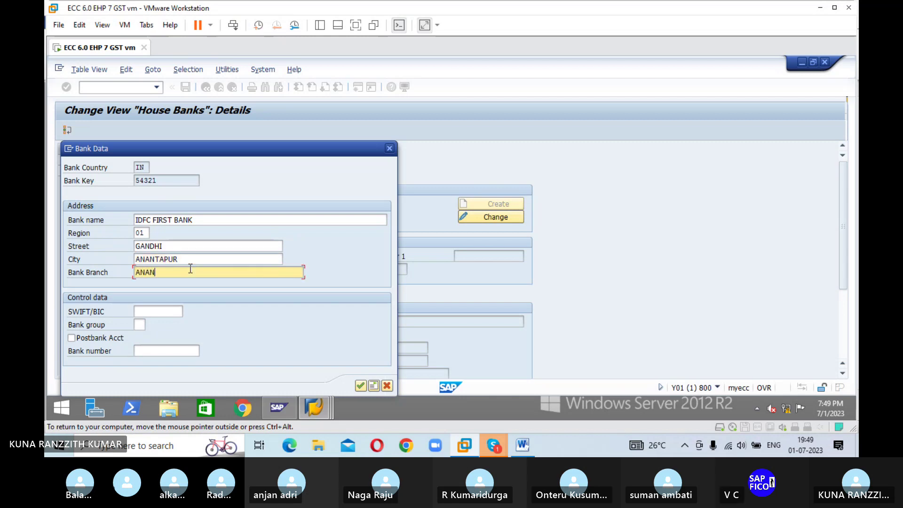
text(TP)
text(PUR)
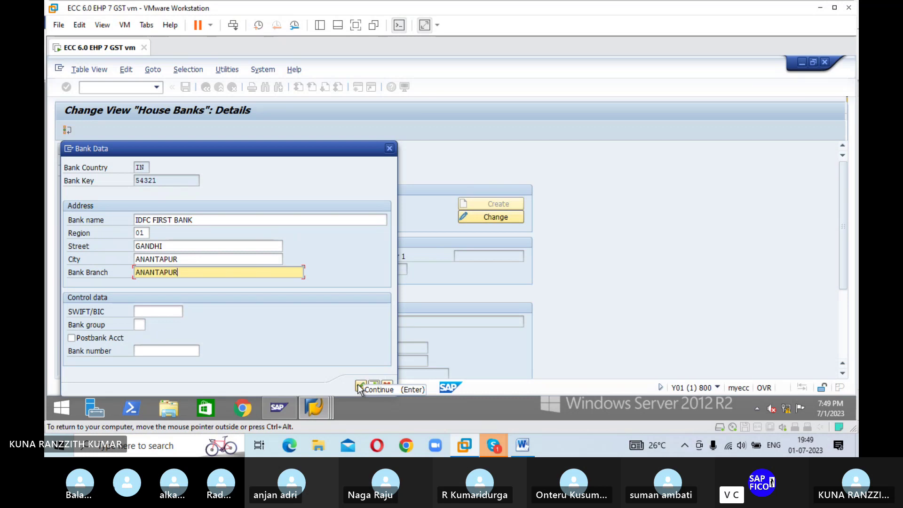
Step: Confirm and save the IDFC bank data, then open house bank IDFC's bank accounts
click(361, 386)
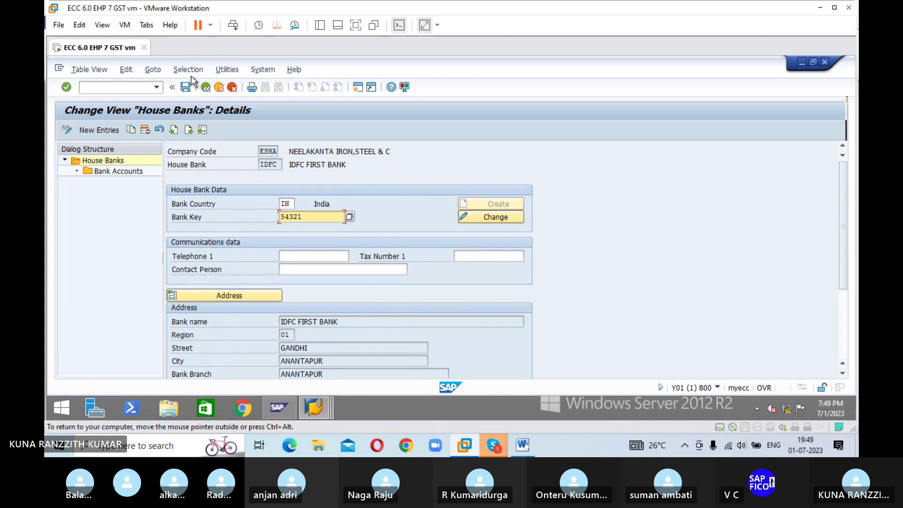
click(187, 87)
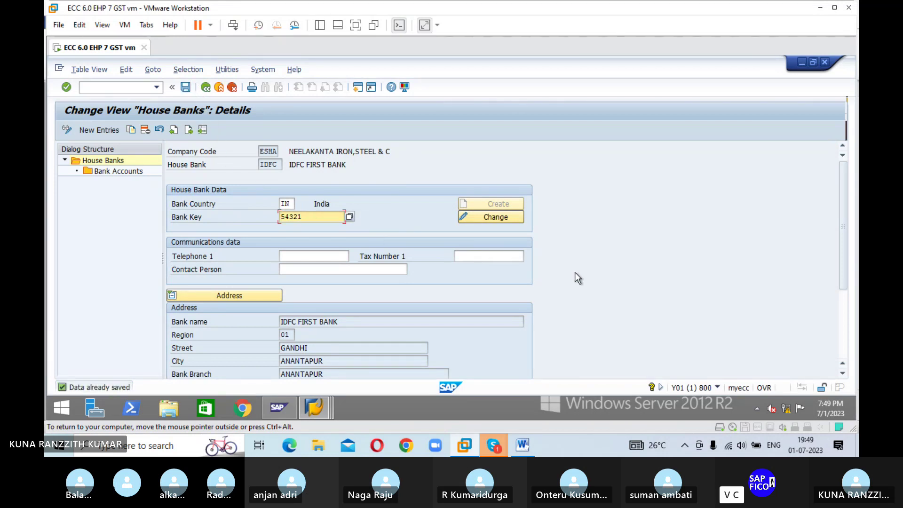
click(206, 87)
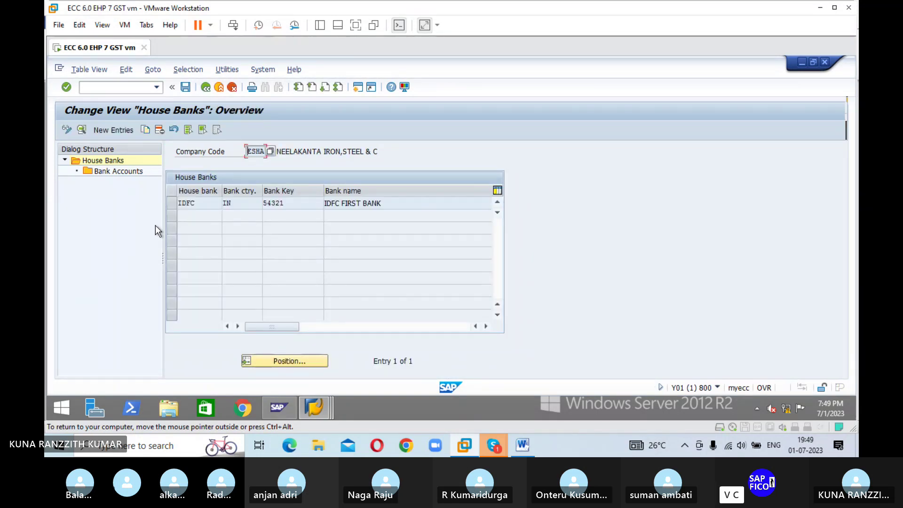
click(171, 203)
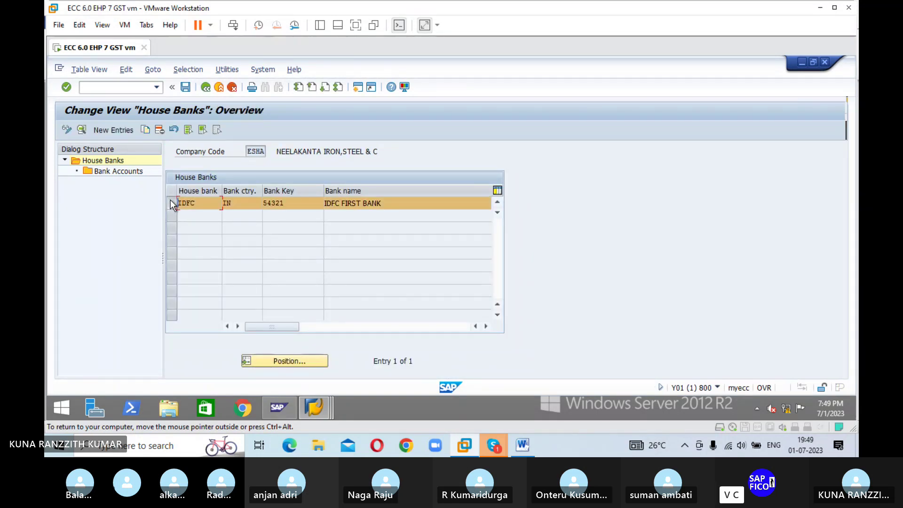
double_click(97, 169)
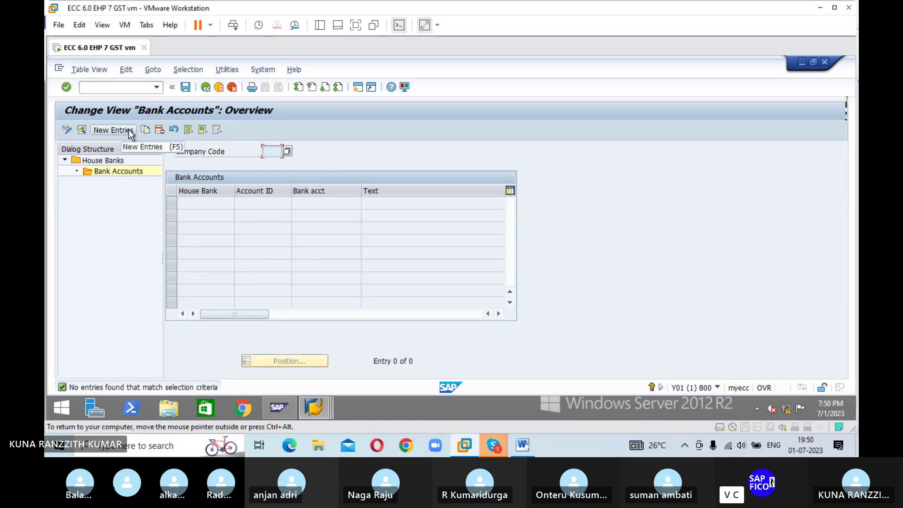
Step: Add bank account IDFC1, 'IDFC BANK ACCOUNT', with its bank account number
click(113, 129)
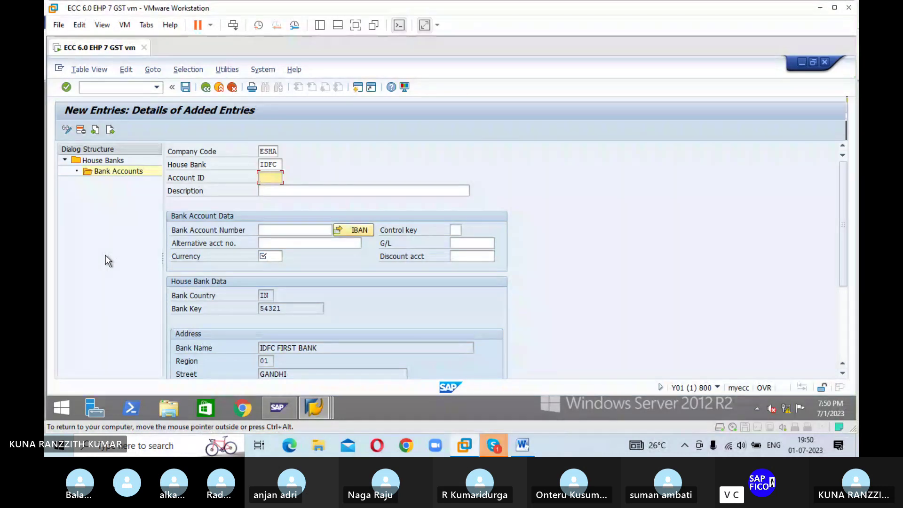
text(IDFC1)
key(Tab)
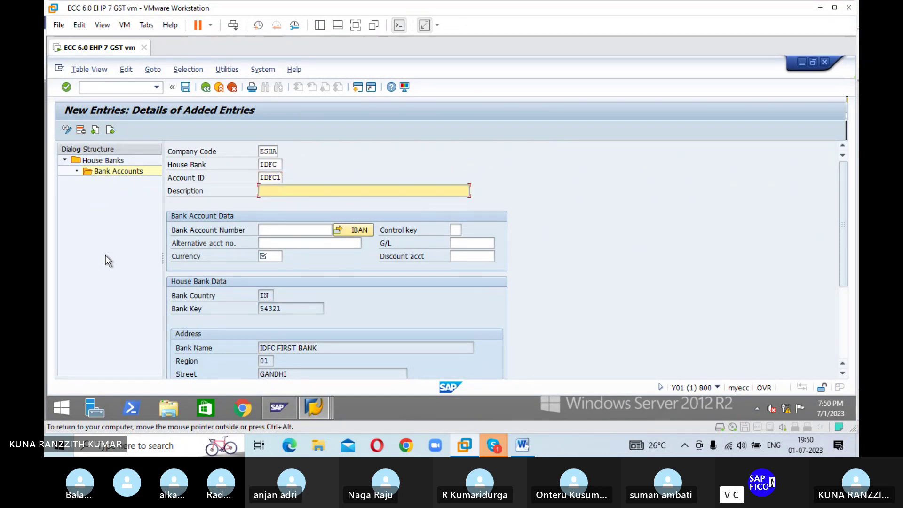
text(IDFC BANK ACCOUNT)
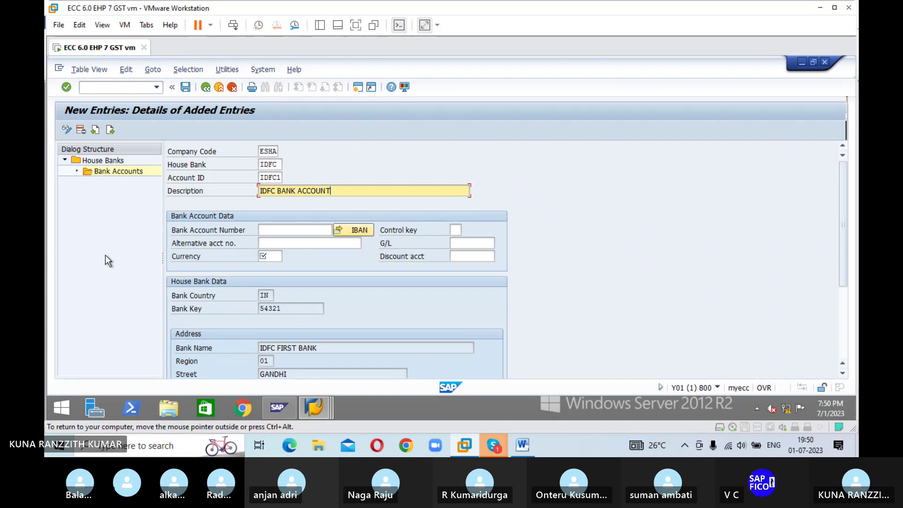
key(Tab)
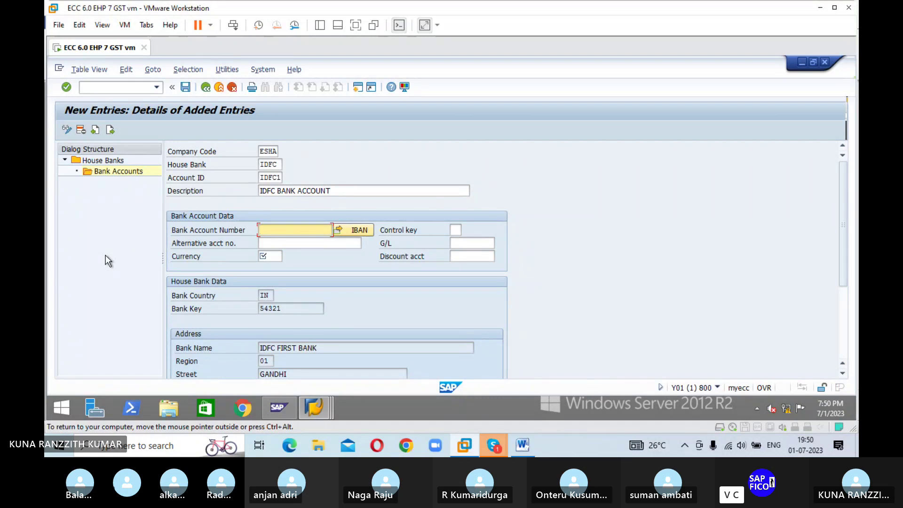
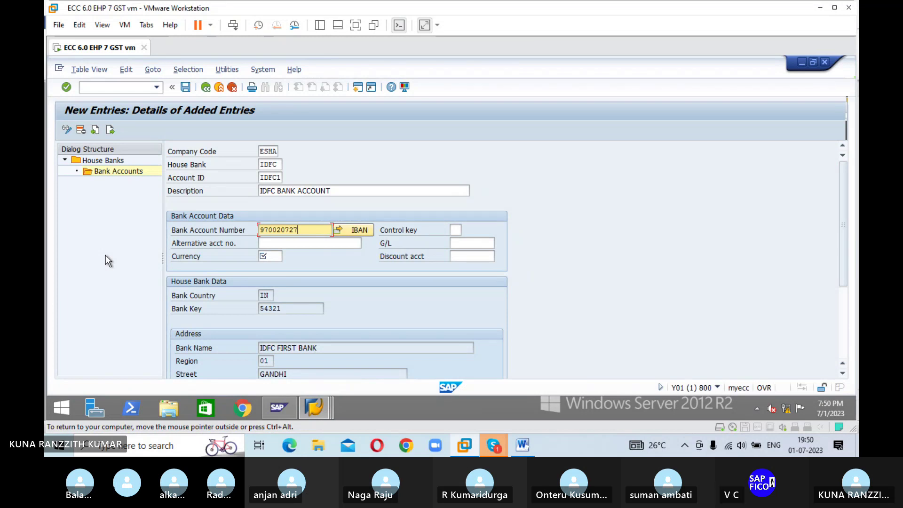
key(Tab)
key(Tab)
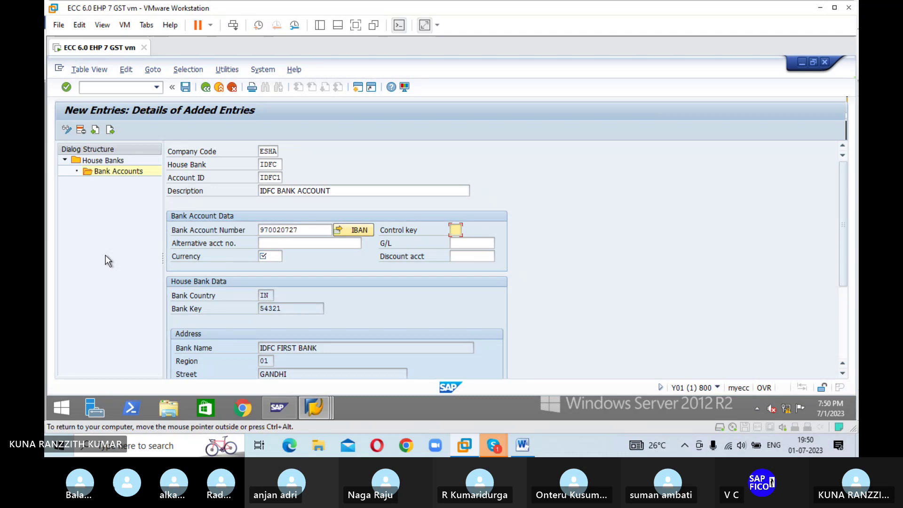
Step: Enter G/L 200100 and control key IN for bank account IDFC1
key(Tab)
key(Tab)
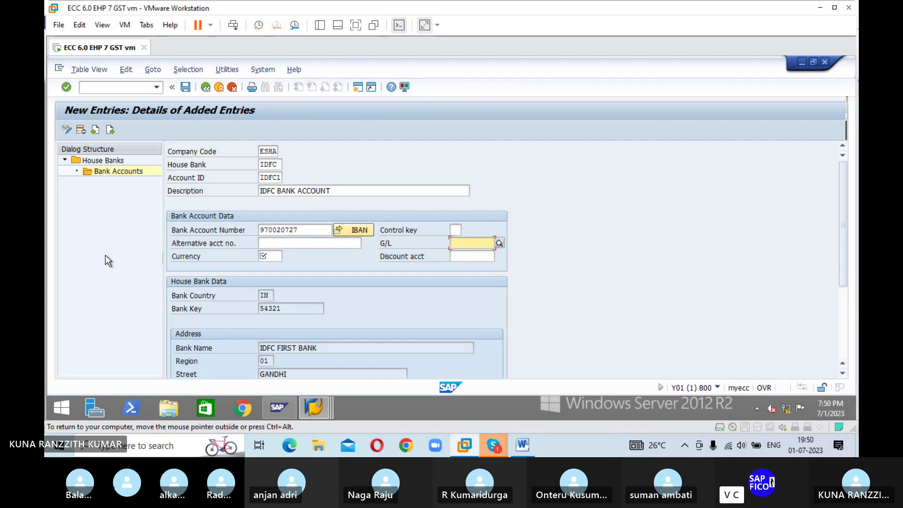
text(200100)
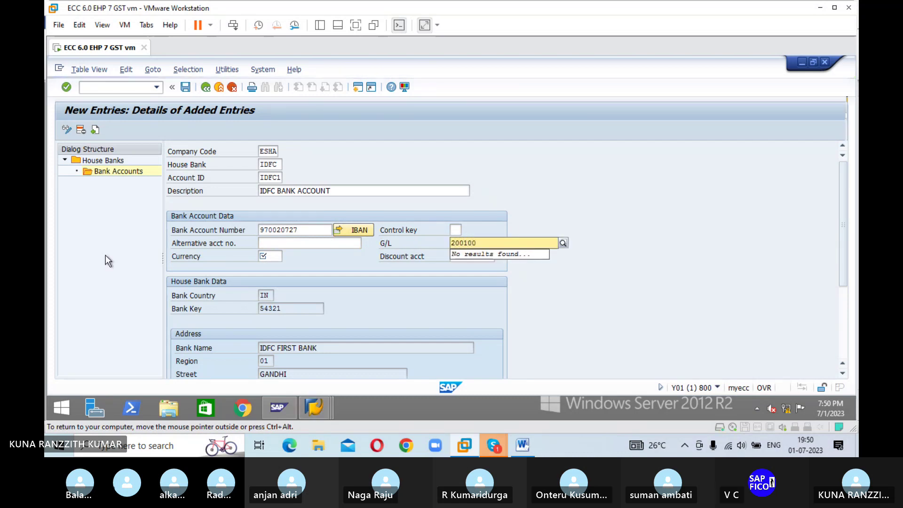
click(460, 229)
text(IN)
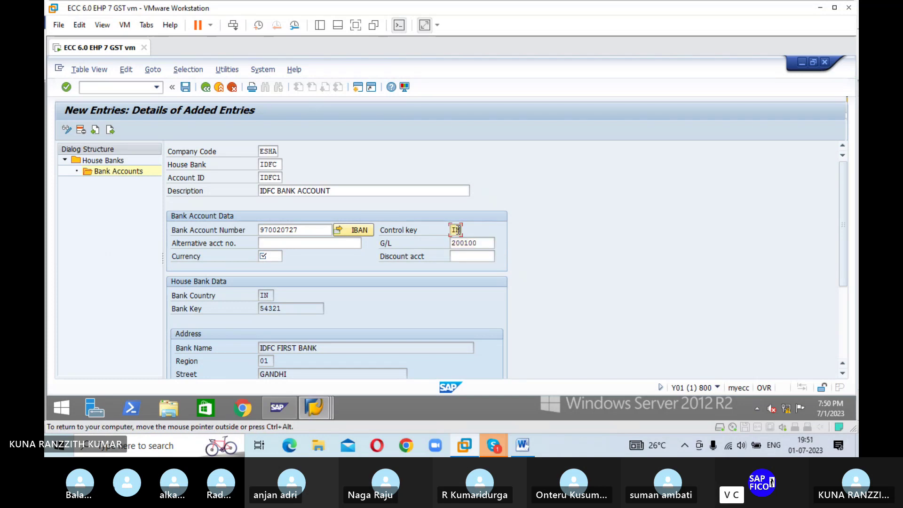
key(Tab)
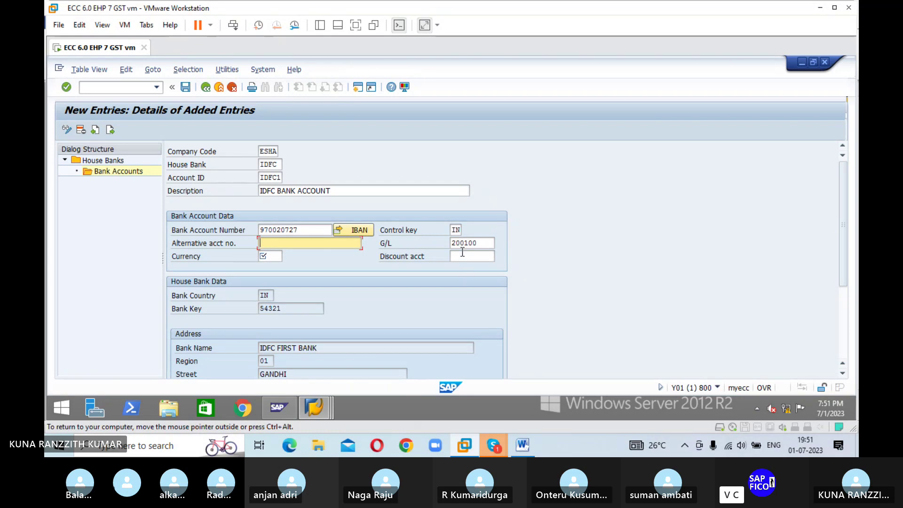
click(483, 243)
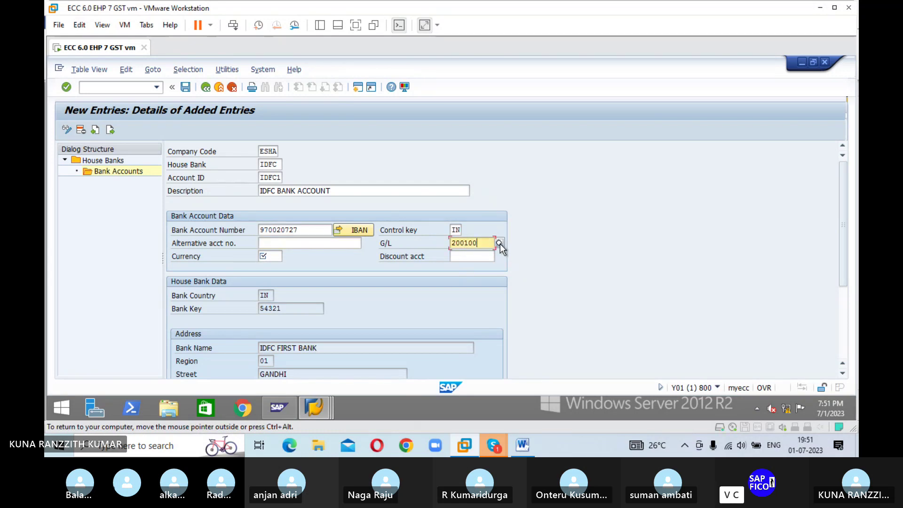
Step: Pick G/L 200100 IDFC FIRST BANK A/C from ESHA's G/L account list for IDFC1
click(499, 243)
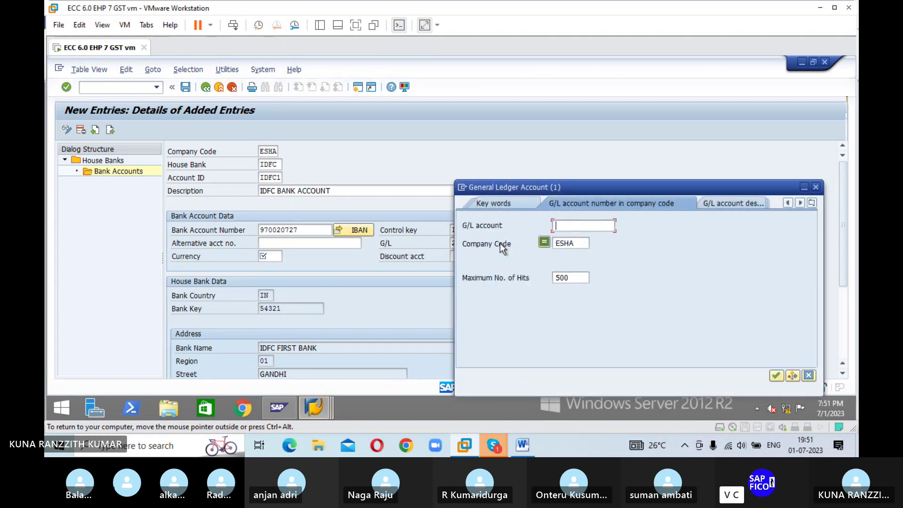
click(777, 374)
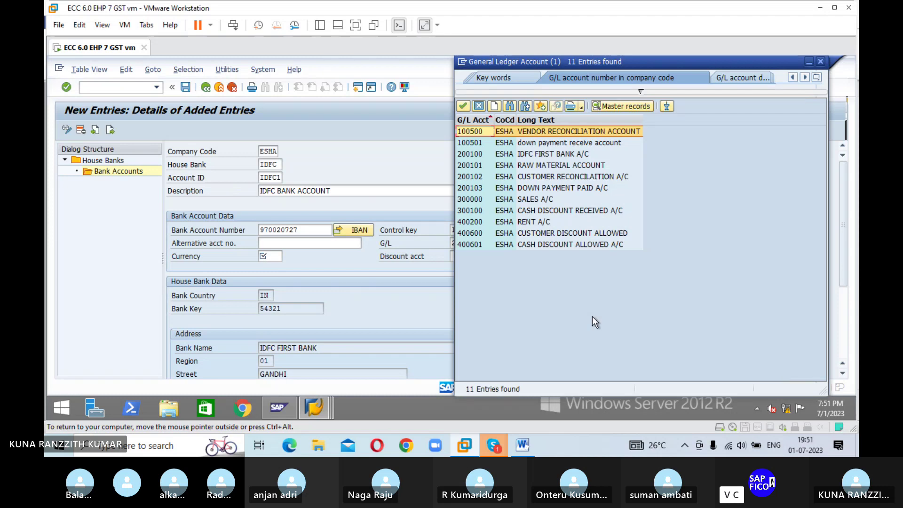
click(470, 153)
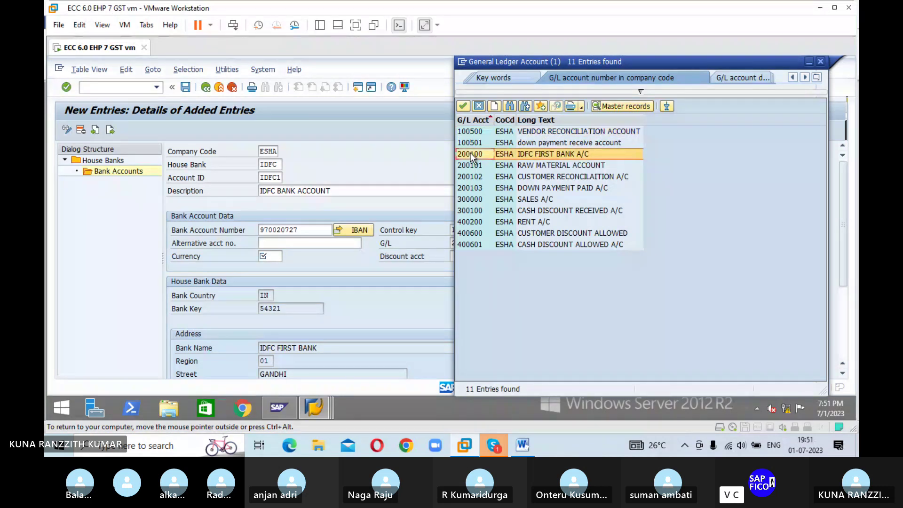
click(463, 106)
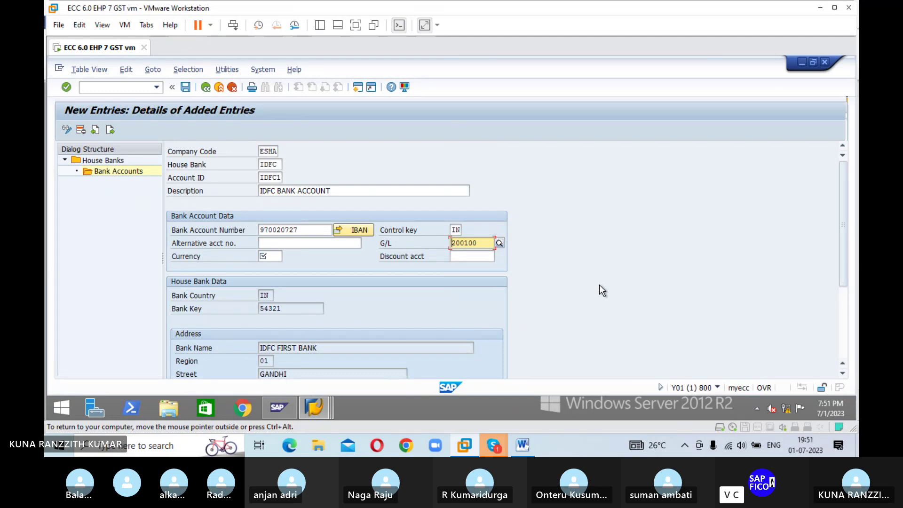
Step: Give bank account IDFC1 (G/L 200100) currency INR, validate the data and save it
key(Return)
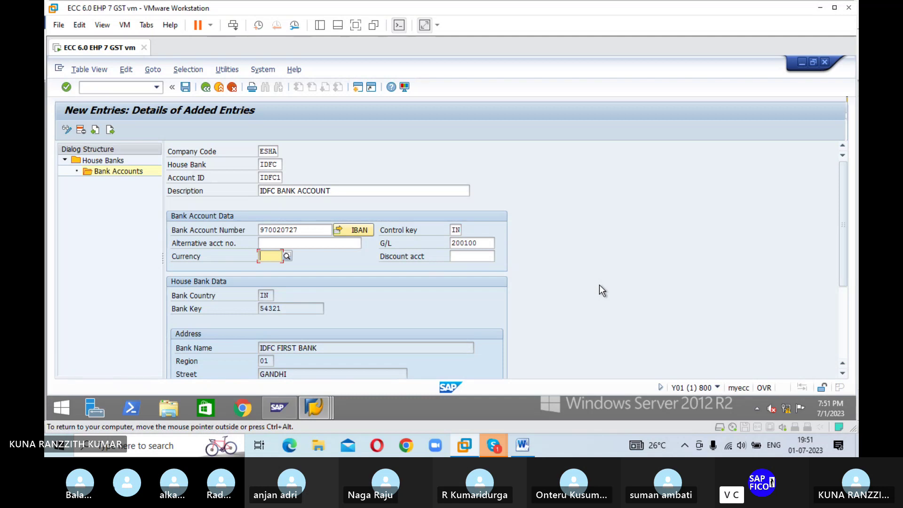
text(INR)
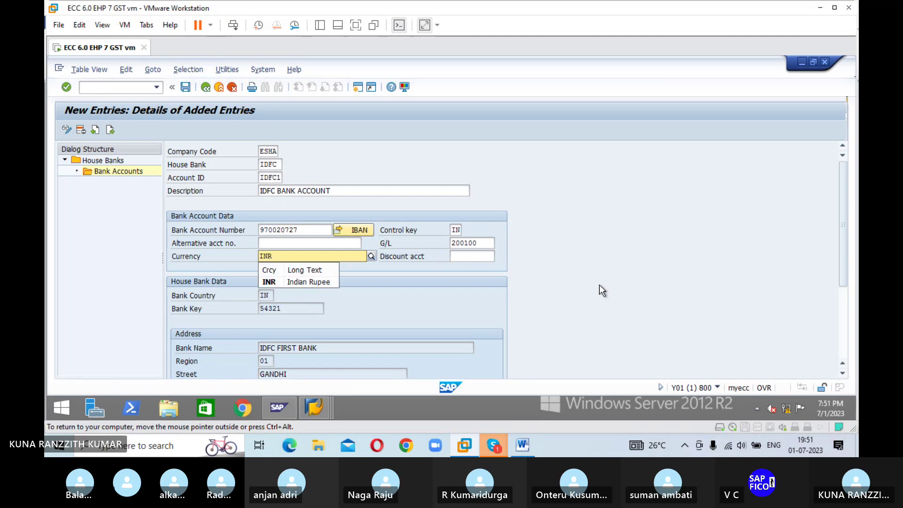
key(Tab)
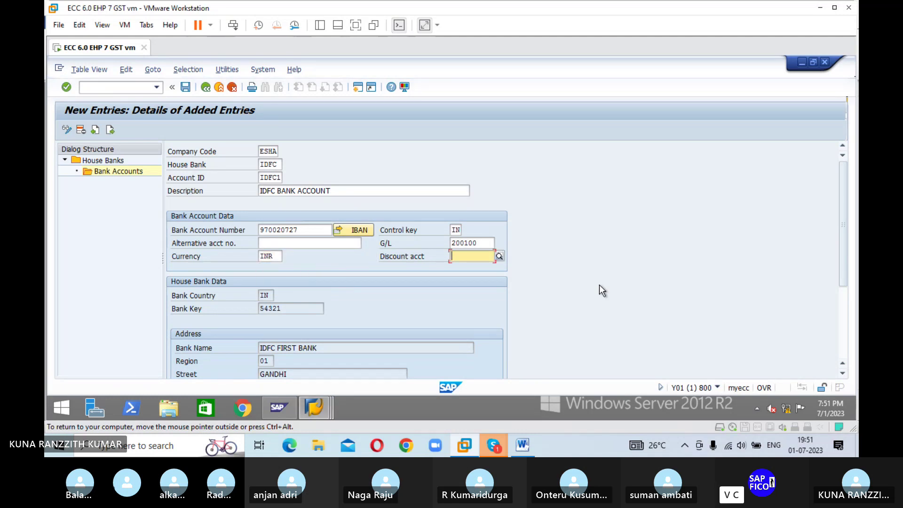
scroll(585, 277, down, 1)
scroll(585, 278, down, 2)
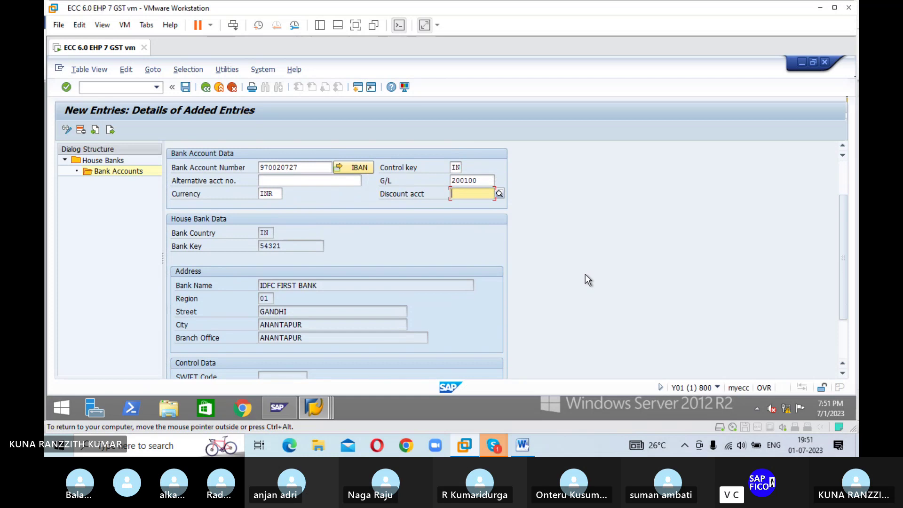
scroll(585, 279, down, 1)
key(Return)
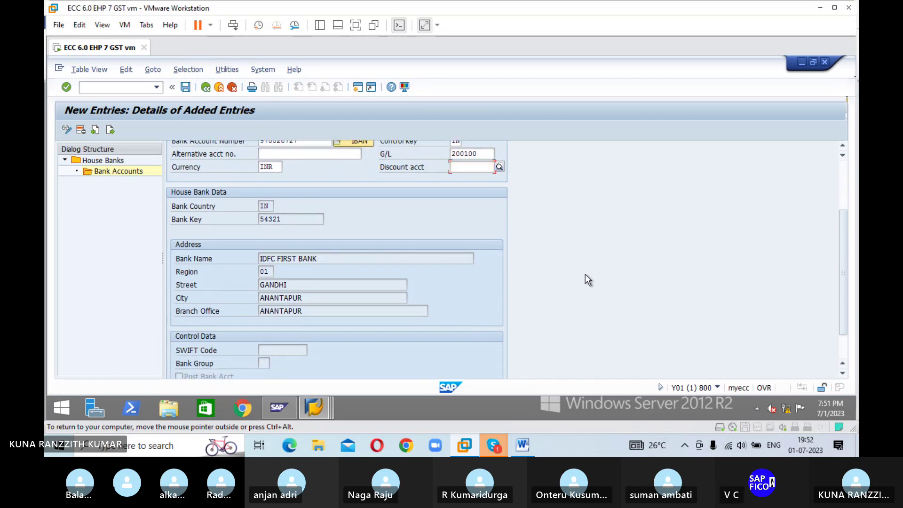
click(186, 88)
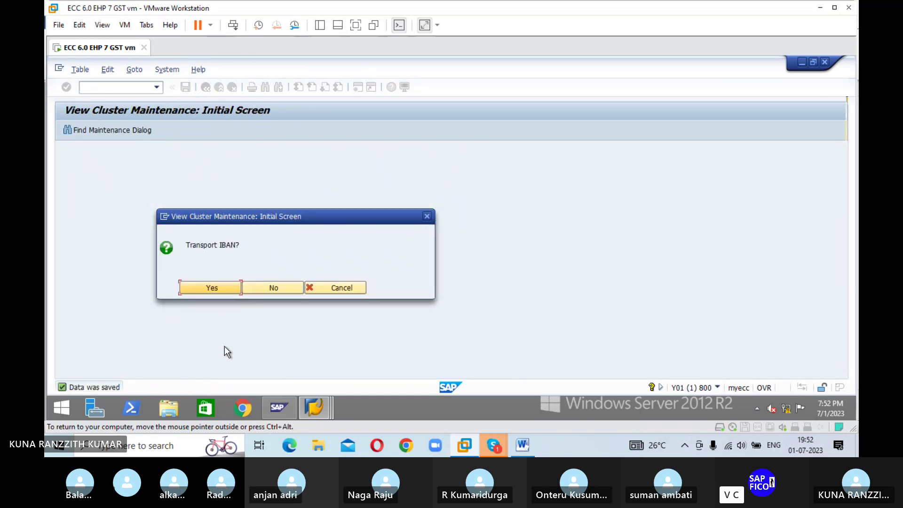
Step: Approve the IBAN transport and record the account in new workbench request Y01K900118 titled 'BANK'
click(211, 289)
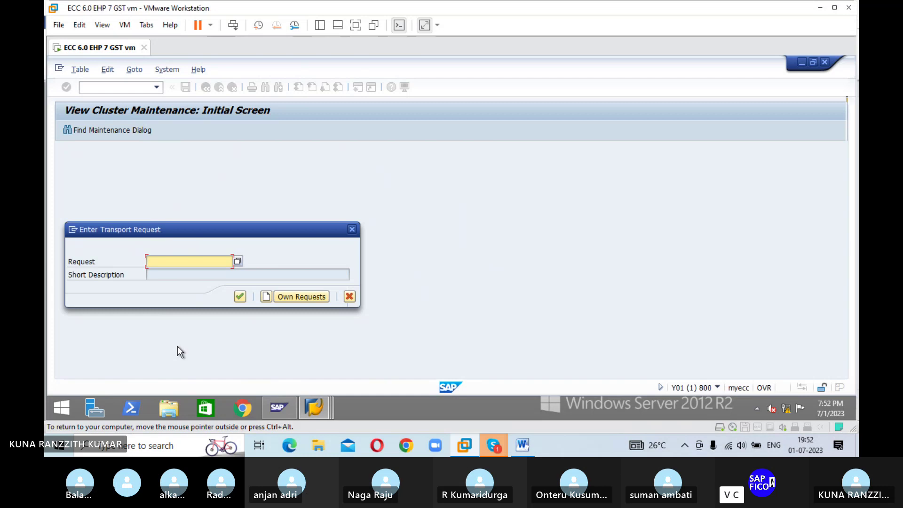
click(267, 297)
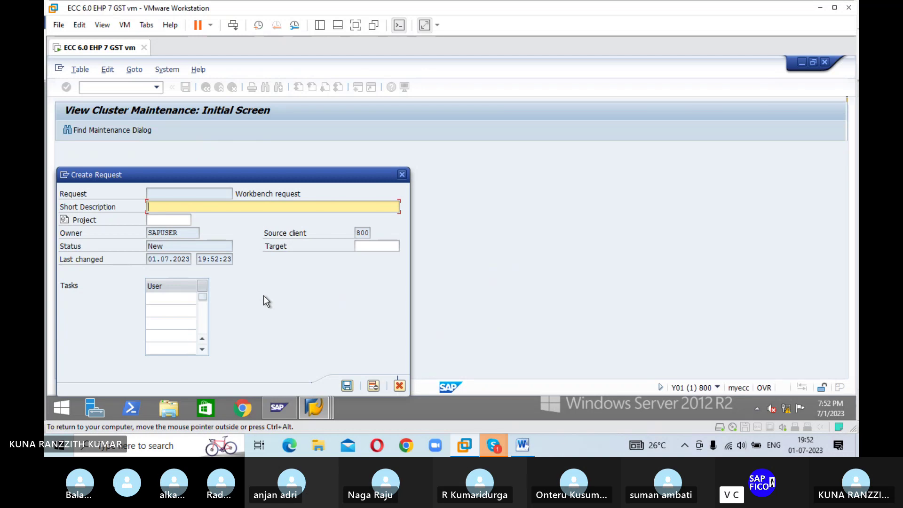
text(BANK)
click(347, 386)
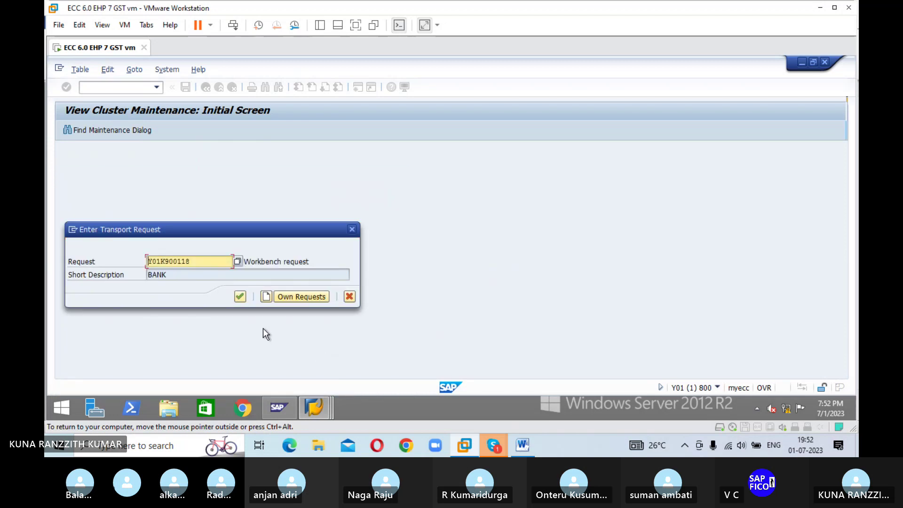
click(240, 297)
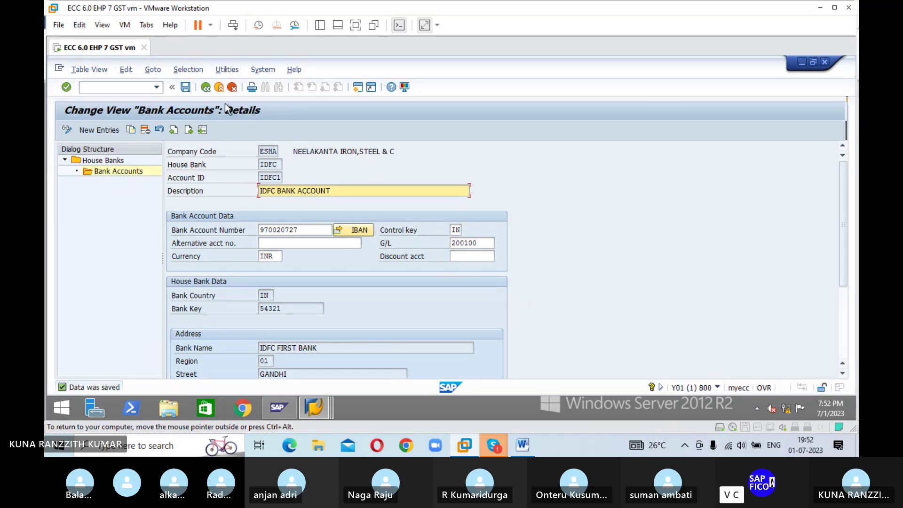
Step: Back out to Maintain Payment Program, glance at the 137-entry Bank Selection, and return
click(207, 89)
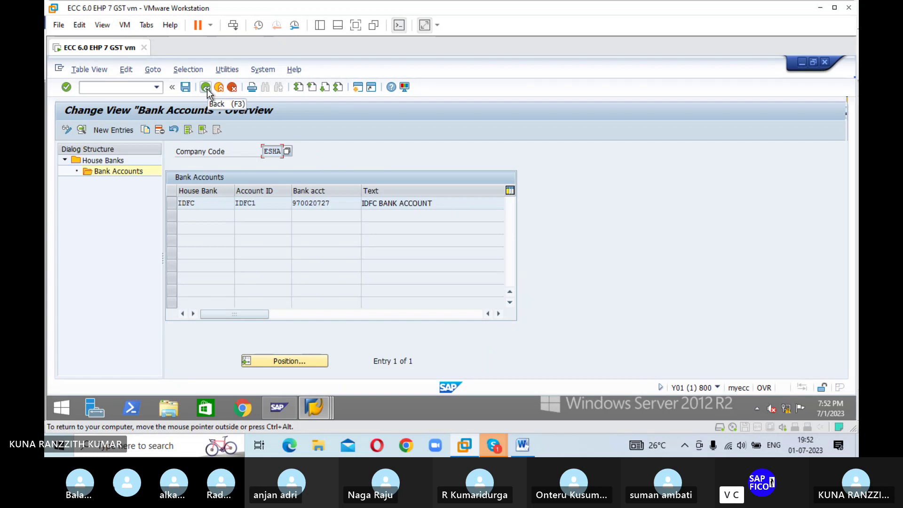
click(206, 88)
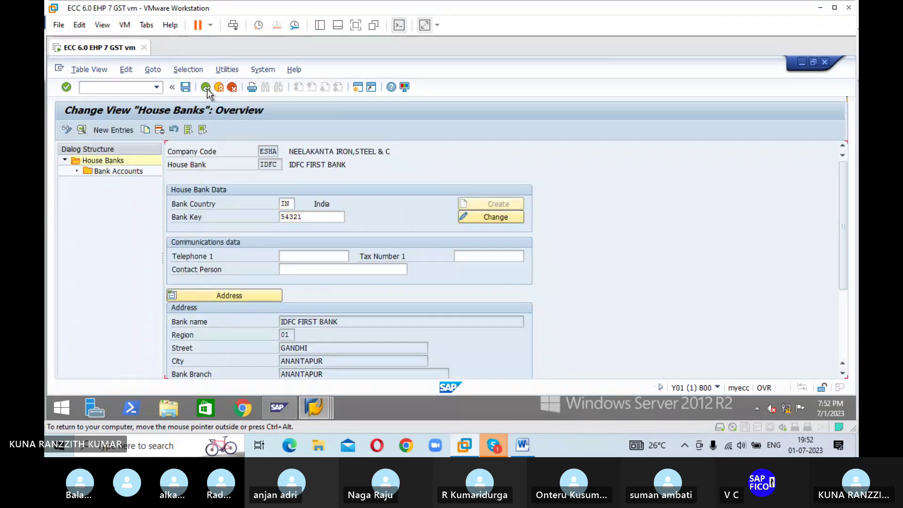
click(206, 88)
click(206, 88)
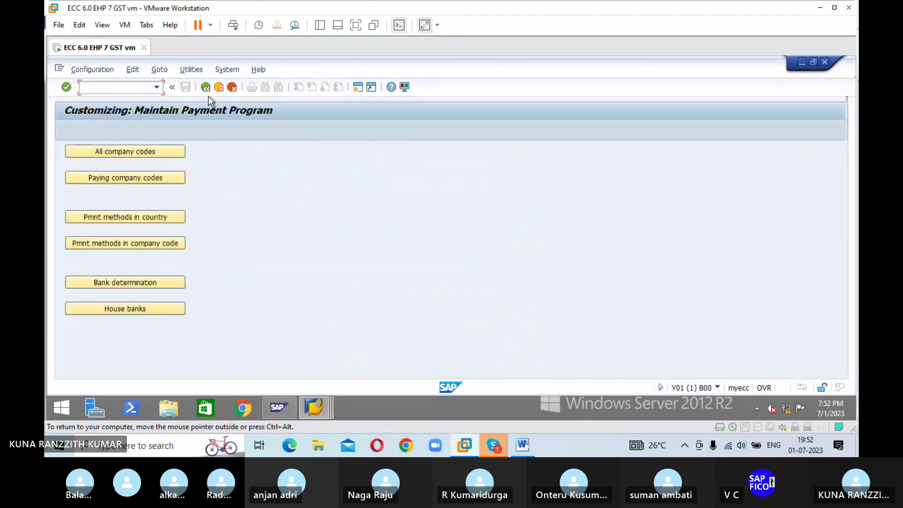
click(137, 284)
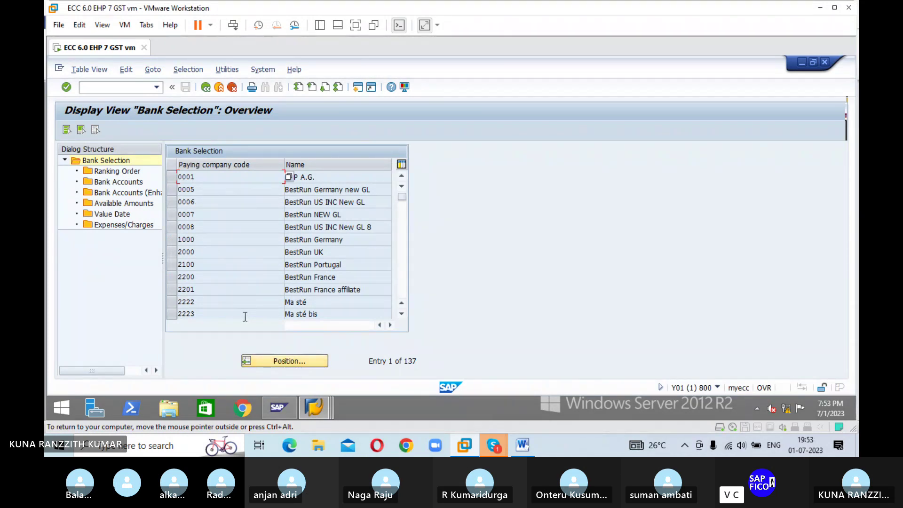
click(205, 88)
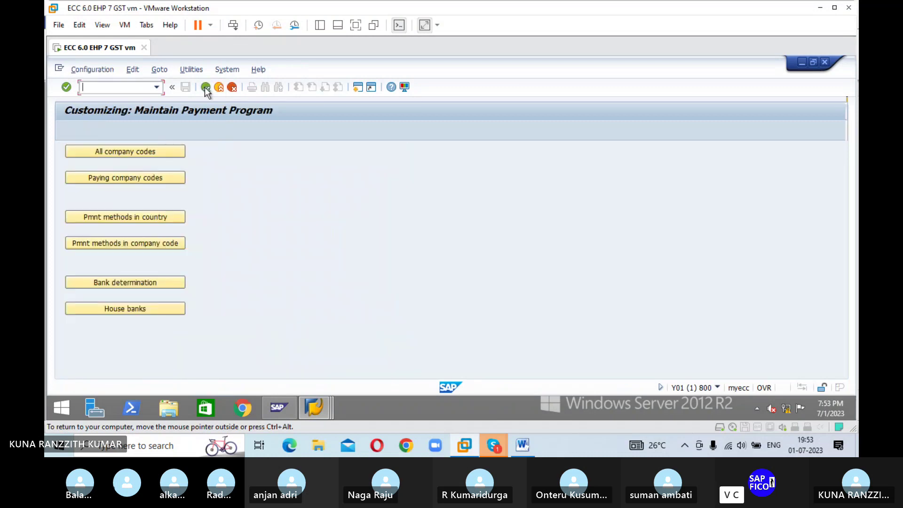
click(116, 308)
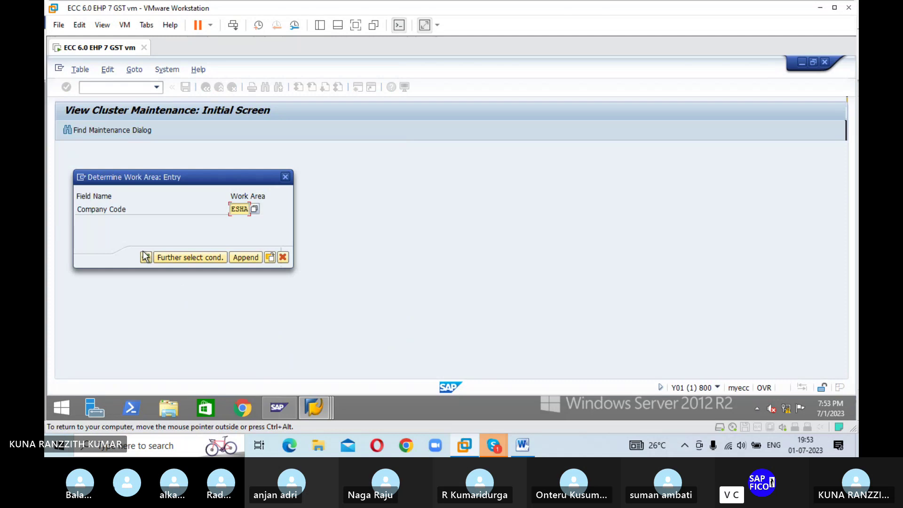
click(146, 257)
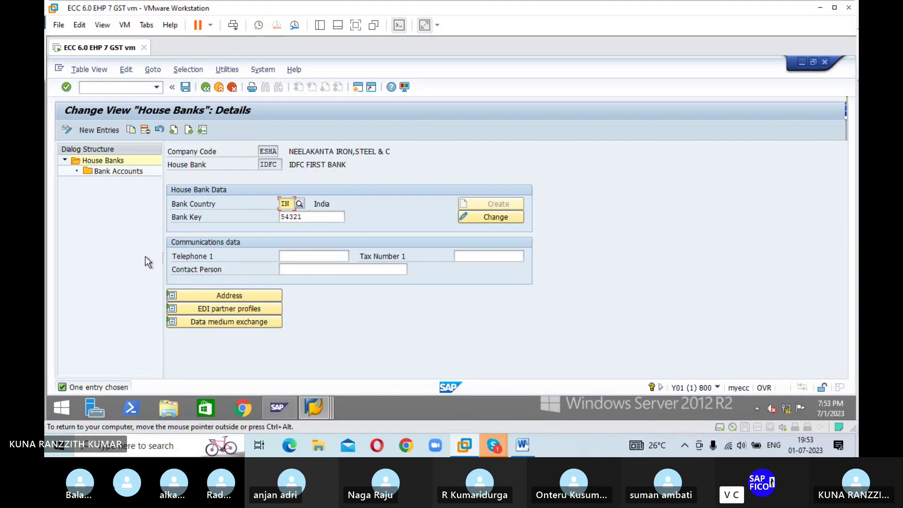
click(206, 88)
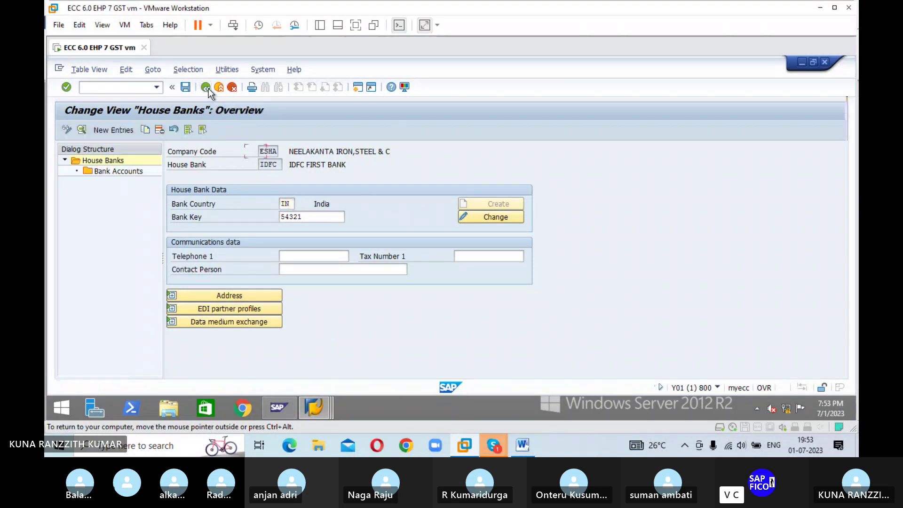
click(206, 88)
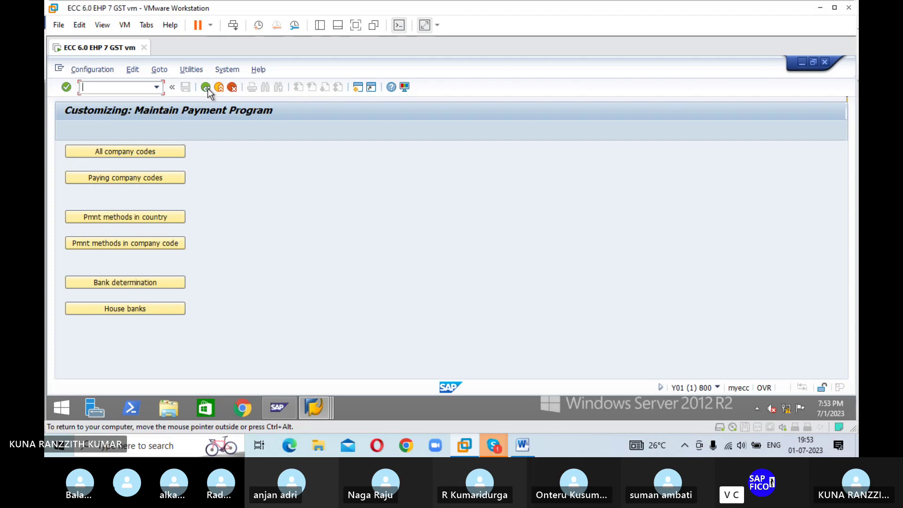
click(123, 309)
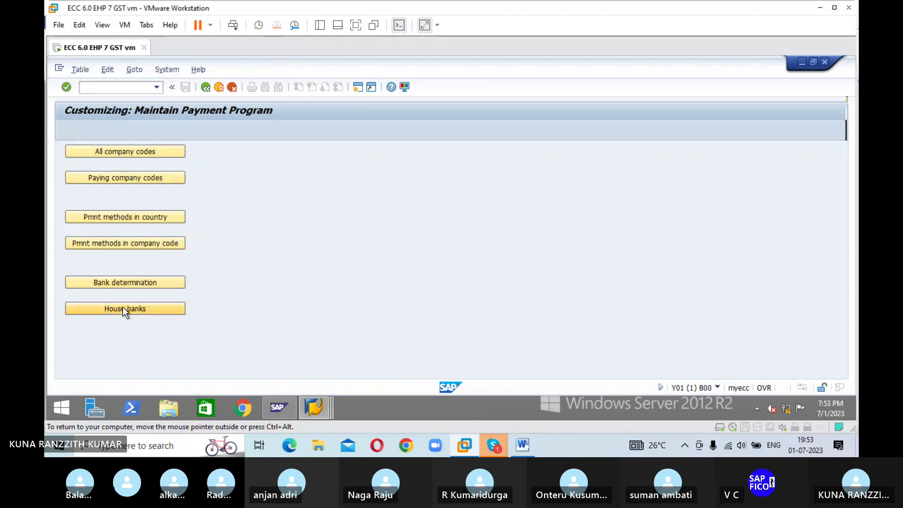
click(145, 258)
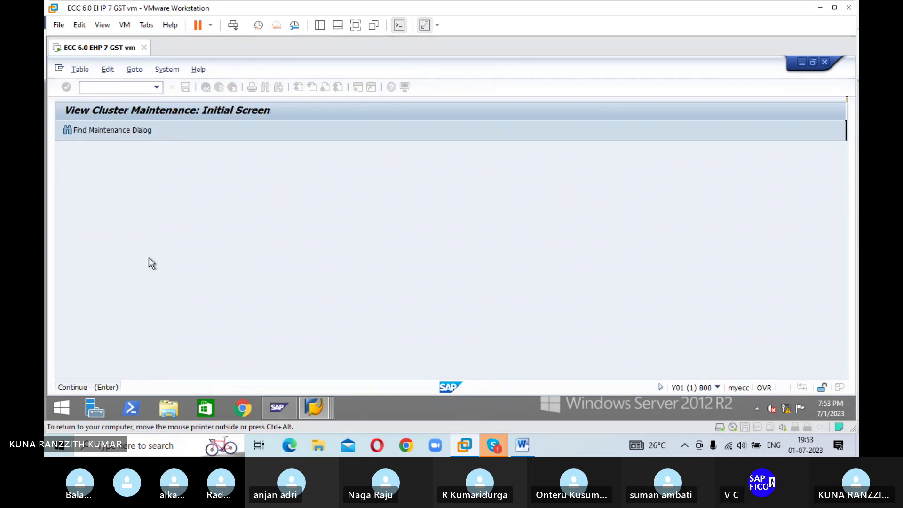
click(117, 172)
click(117, 171)
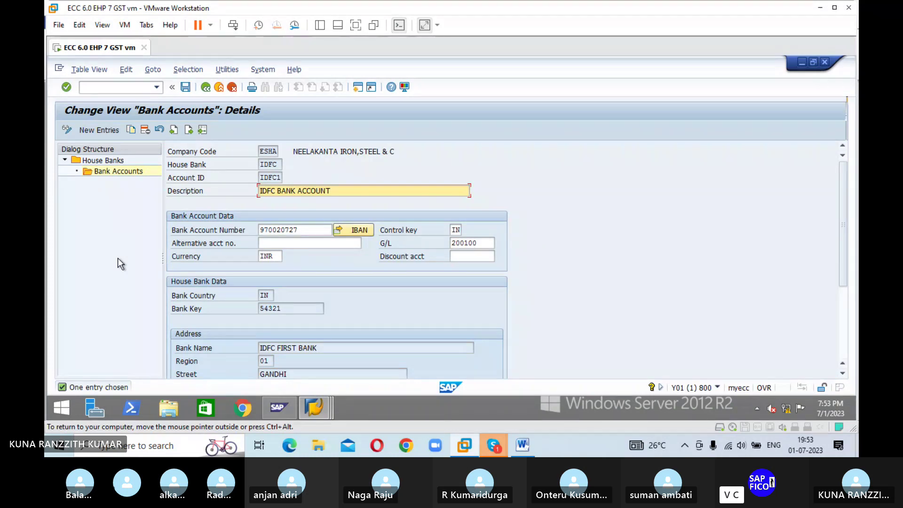
click(206, 88)
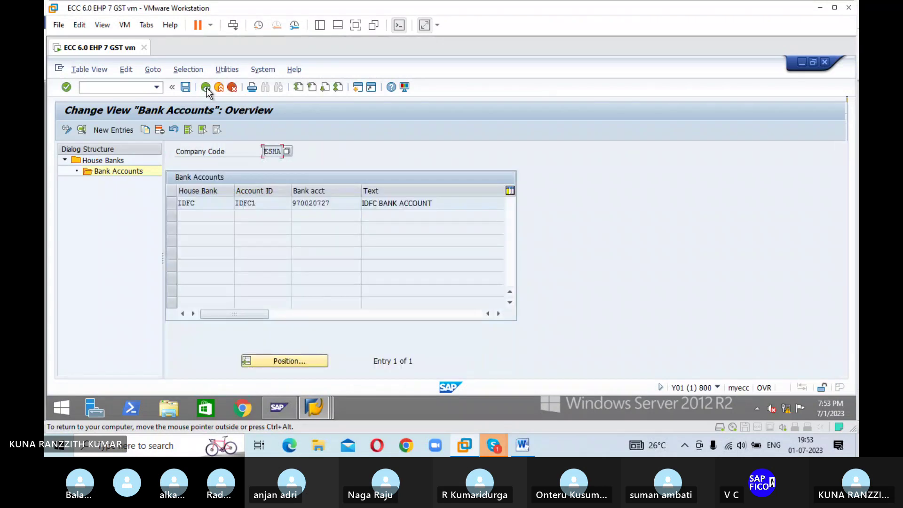
click(206, 88)
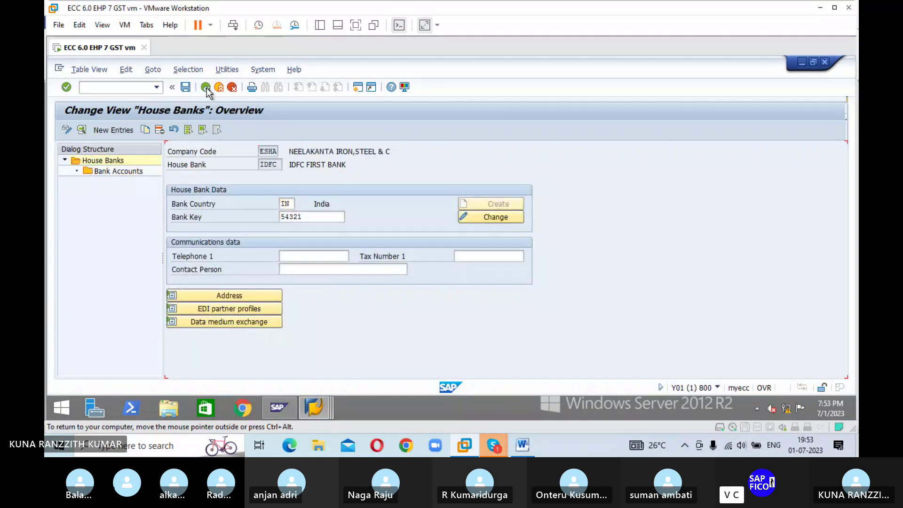
click(206, 88)
click(206, 87)
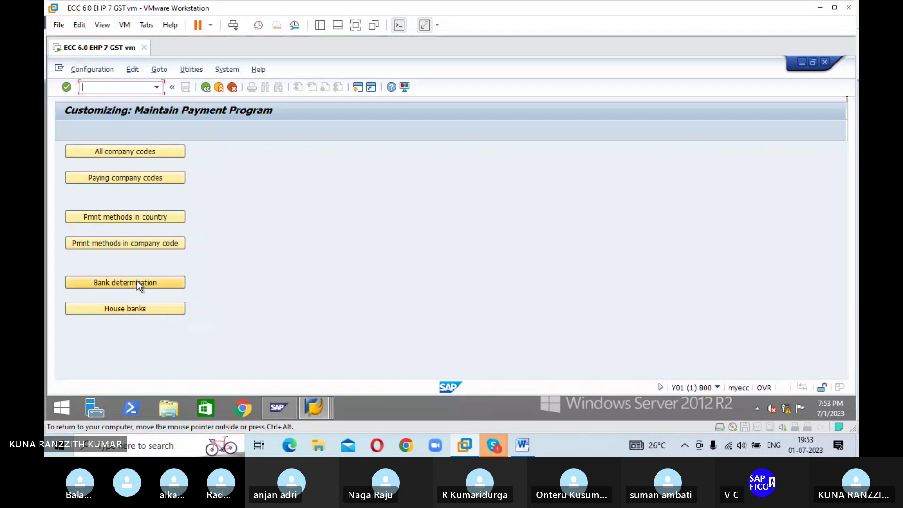
Step: Position Bank Selection with 5394 to reach ESHA and open its empty Ranking Order
click(137, 281)
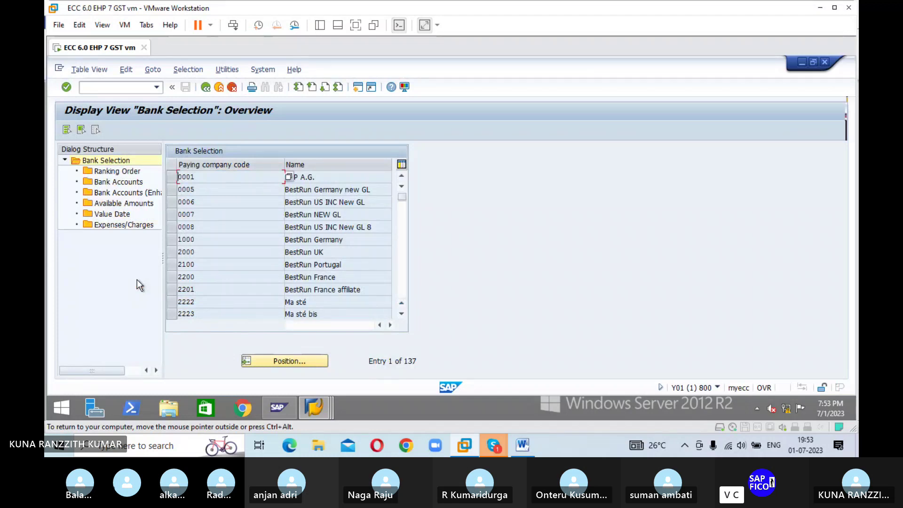
click(282, 362)
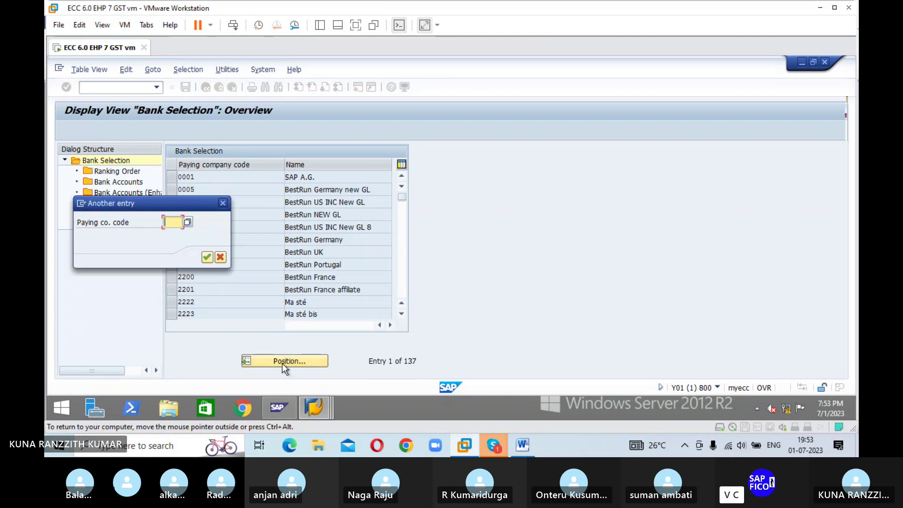
text(5394)
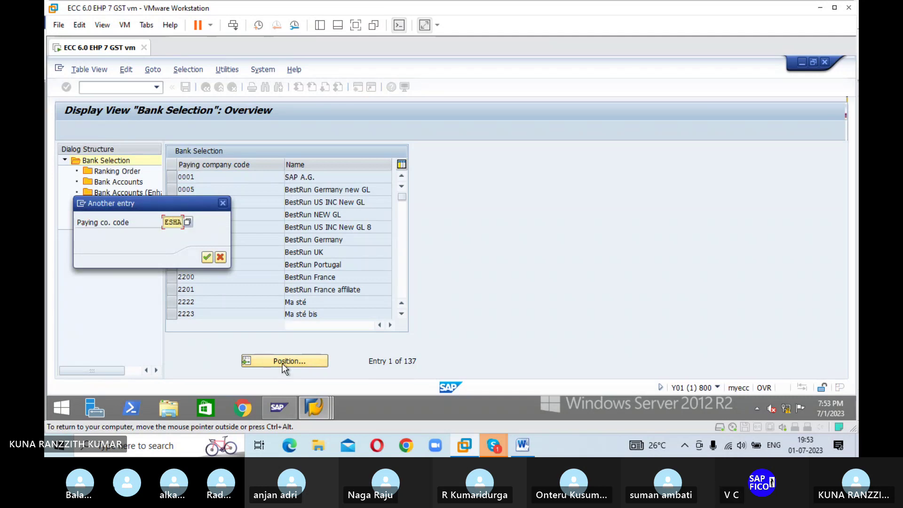
key(Return)
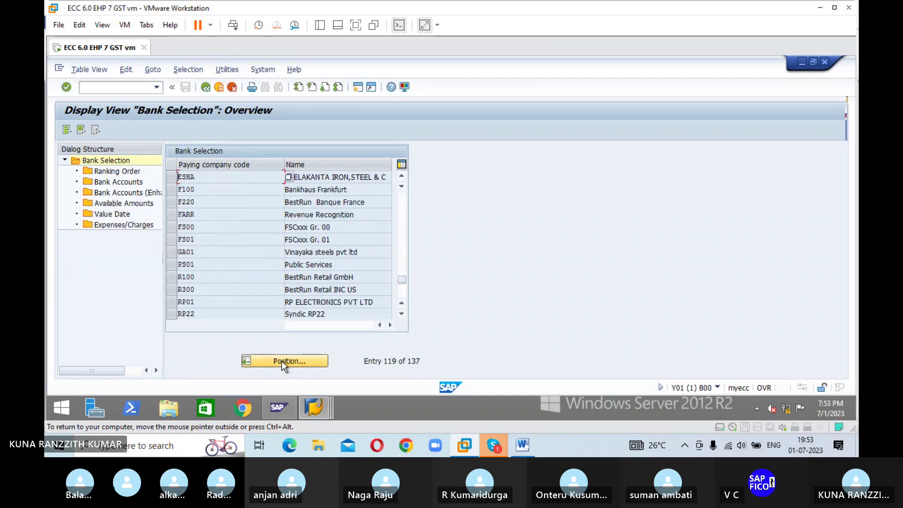
click(173, 177)
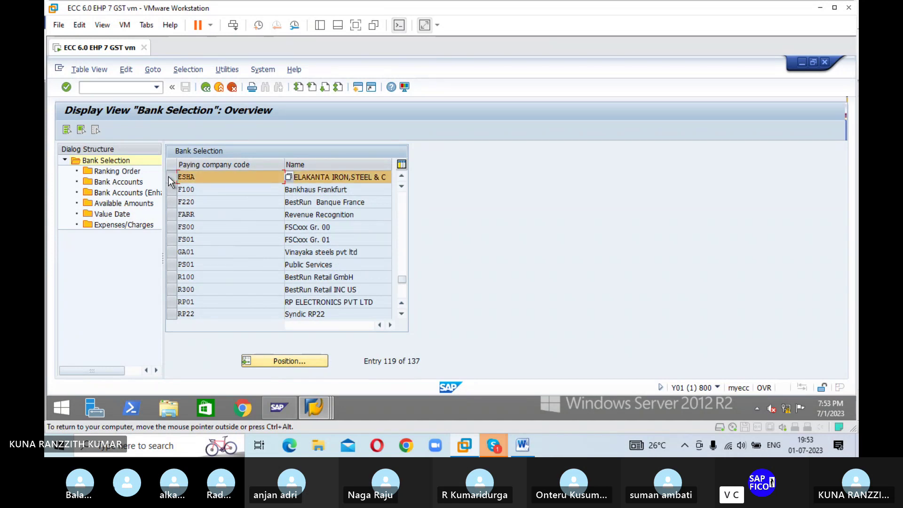
double_click(112, 171)
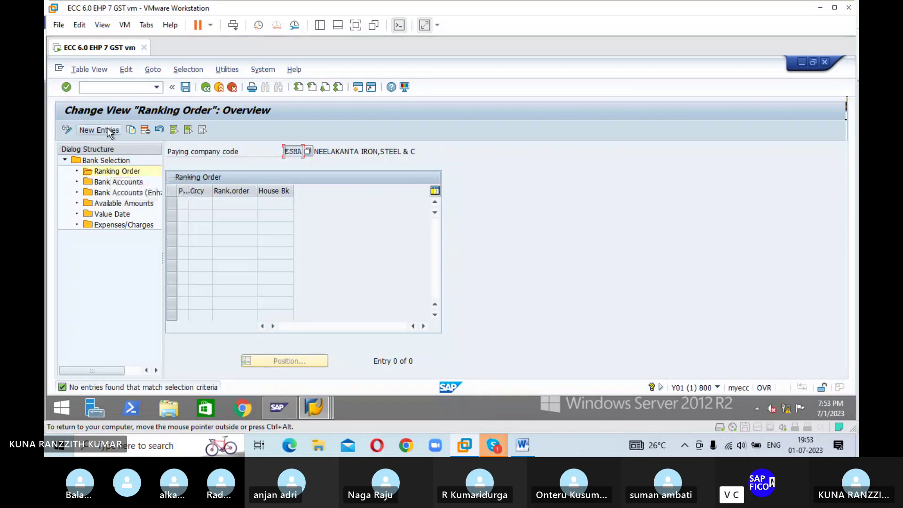
Step: Add an ESHA ranking entry: method R, currency INR, rank 1, house bank IDFC, then save
click(106, 129)
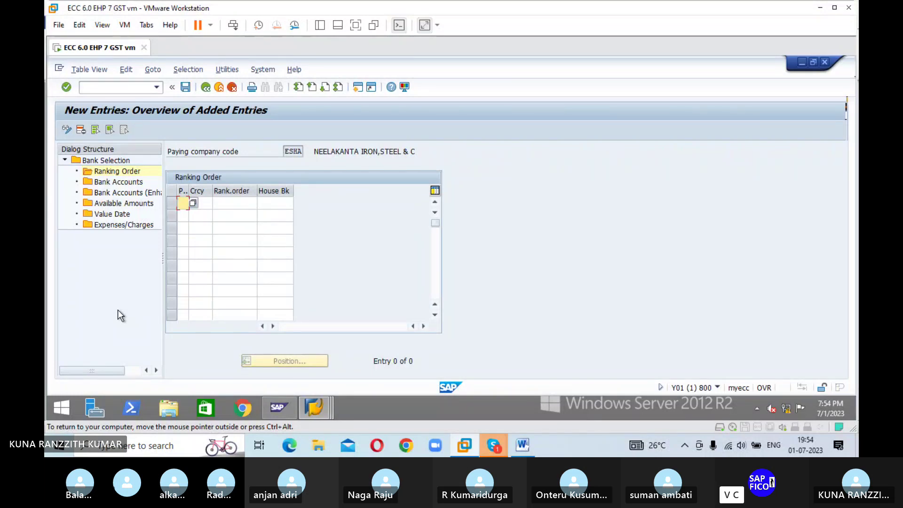
text(R)
key(Tab)
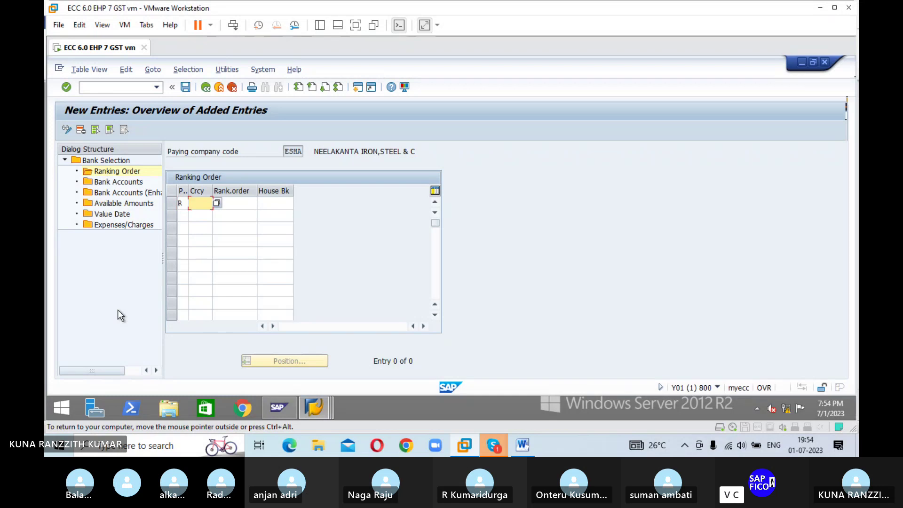
text(INR)
key(Tab)
text(1)
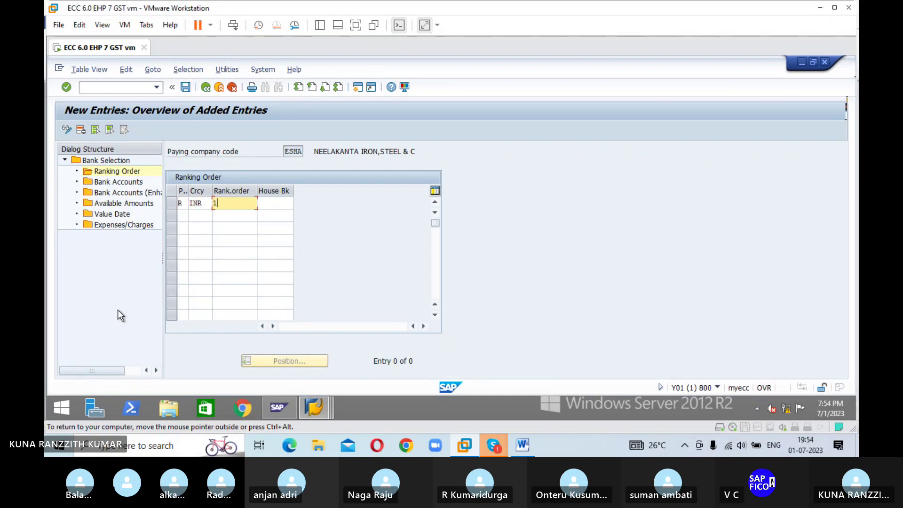
key(Tab)
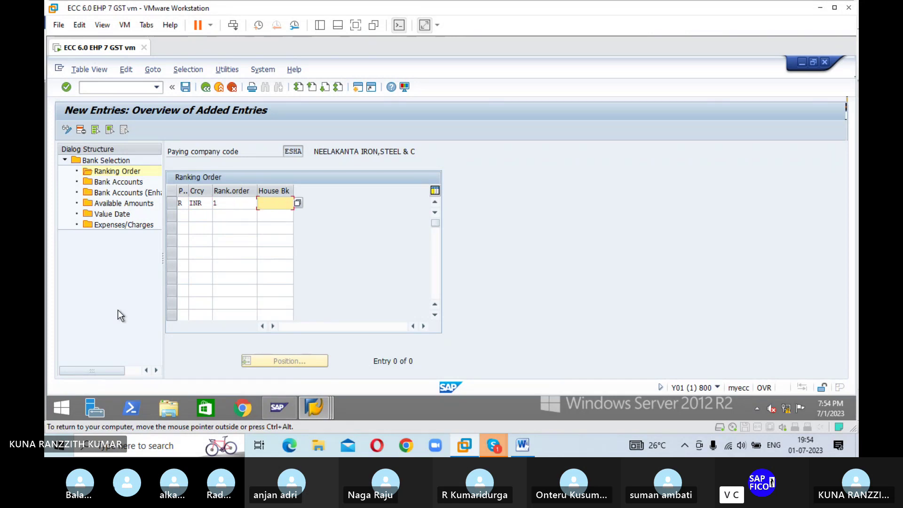
text(IDF)
key(BackSpace)
key(BackSpace)
key(BackSpace)
click(299, 203)
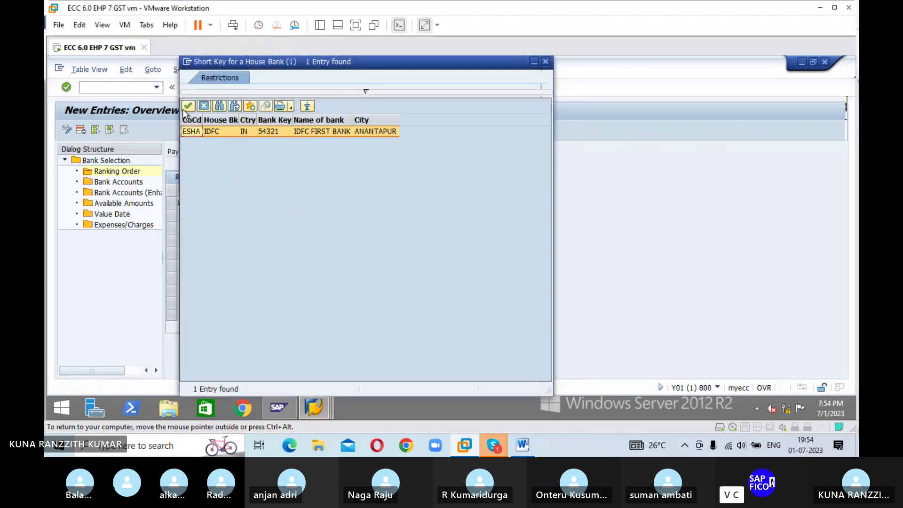
click(188, 106)
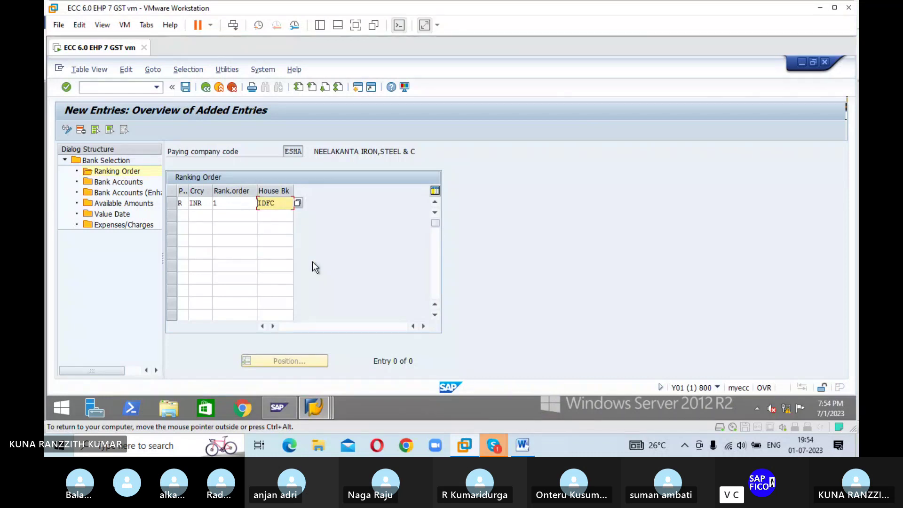
click(185, 87)
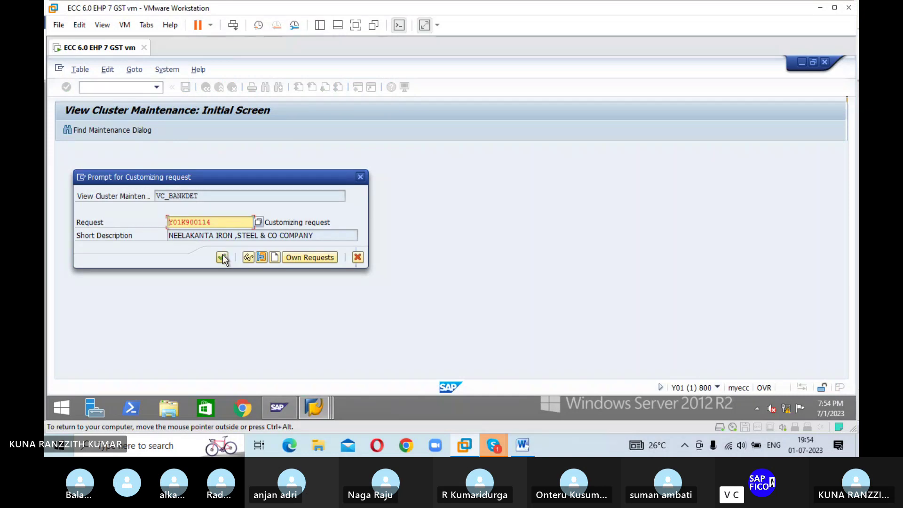
Step: Confirm request Y01K900114, return to the Ranking Order overview and select the IDFC row
click(222, 257)
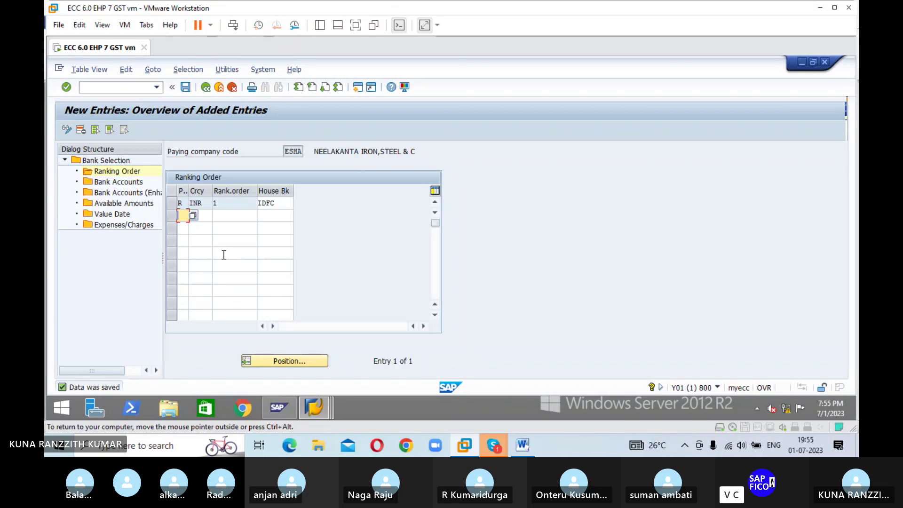
click(205, 88)
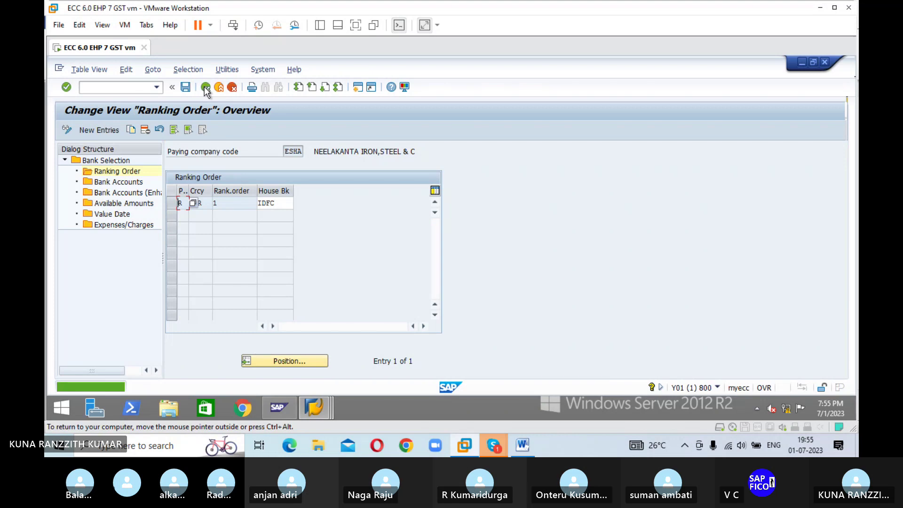
click(172, 205)
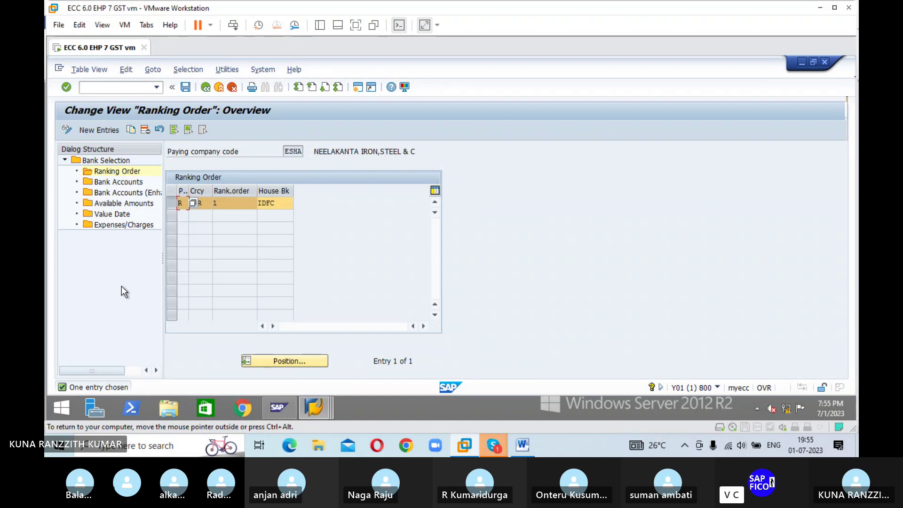
click(126, 187)
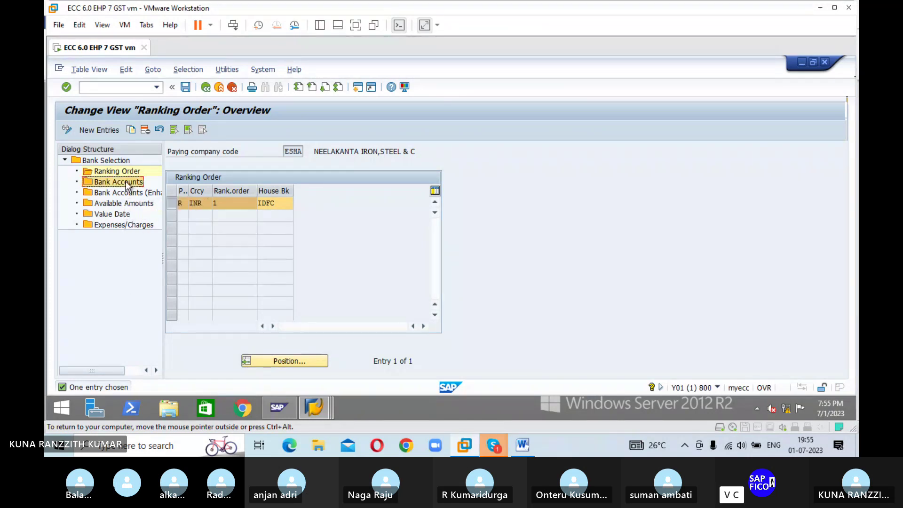
Step: Open ESHA's Bank Accounts table and start a new entry with house bank IDFC
double_click(126, 183)
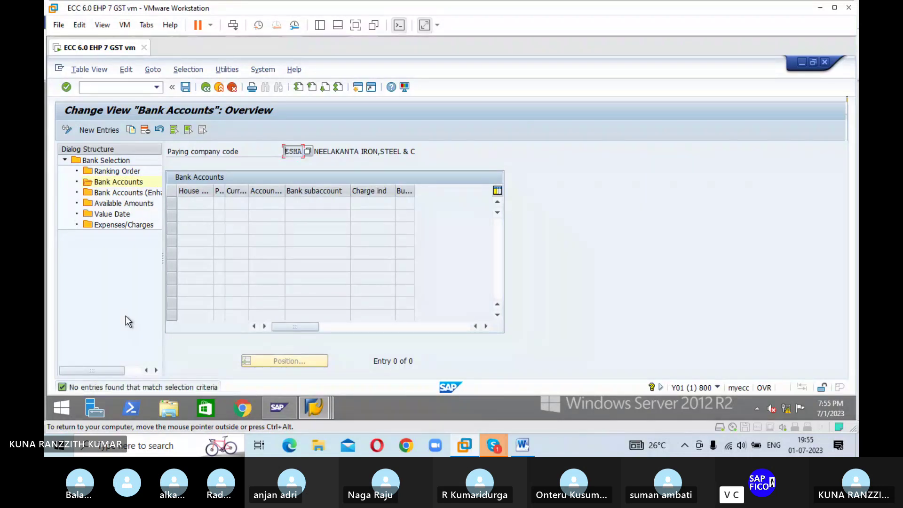
click(108, 131)
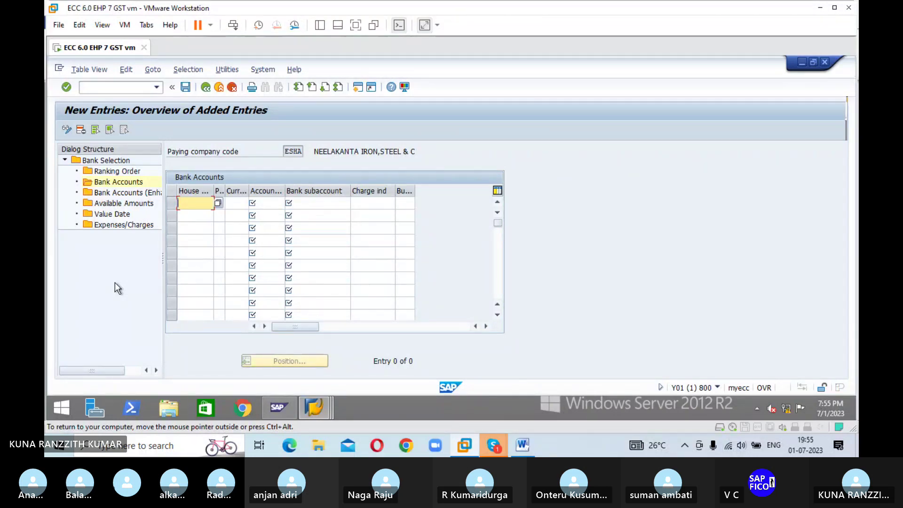
click(218, 203)
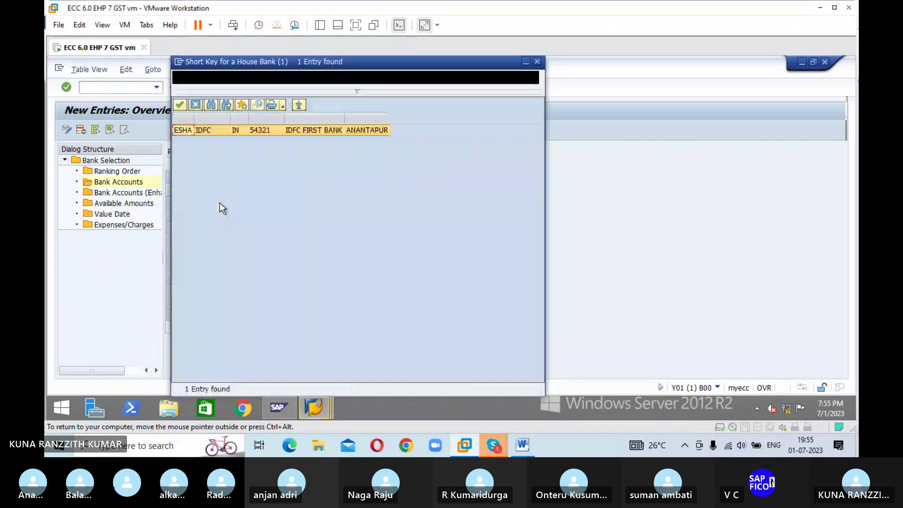
click(180, 107)
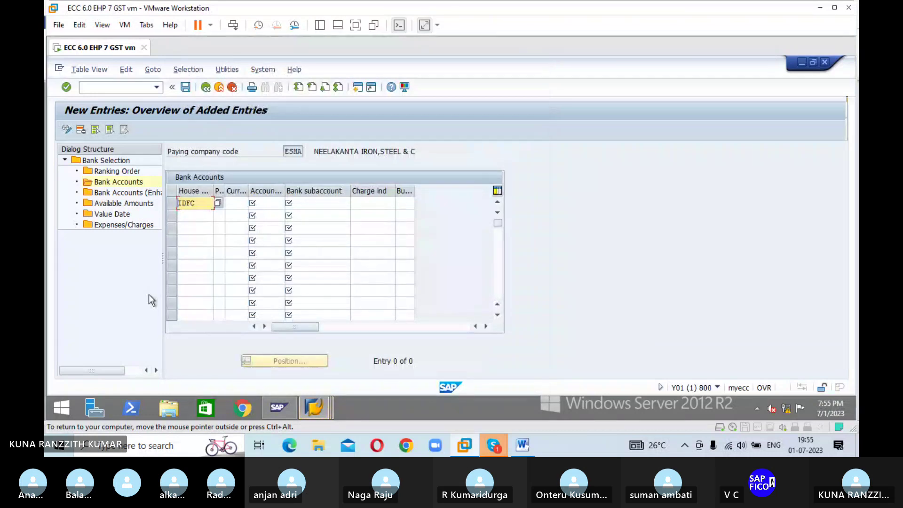
Step: Fill in payment method R, currency INR and account ID IDFC1 for the entry
key(Tab)
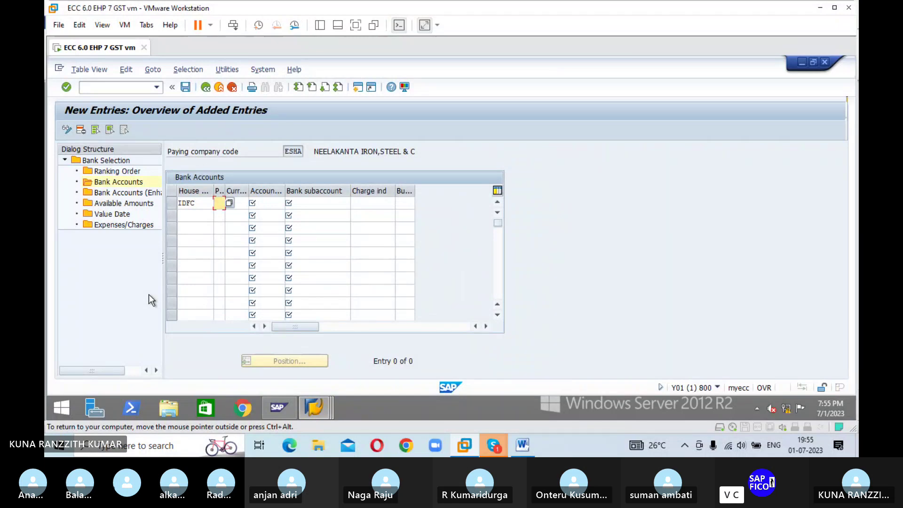
text(R)
key(Tab)
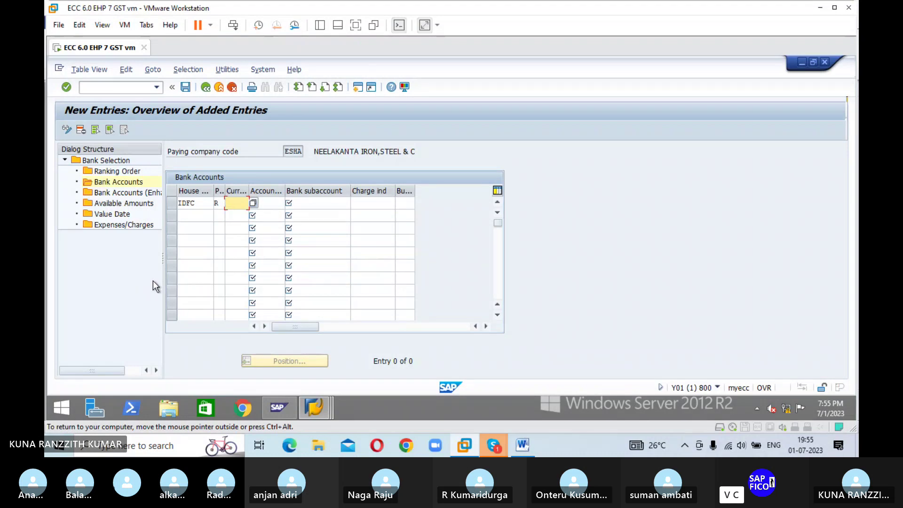
text(INR)
key(Tab)
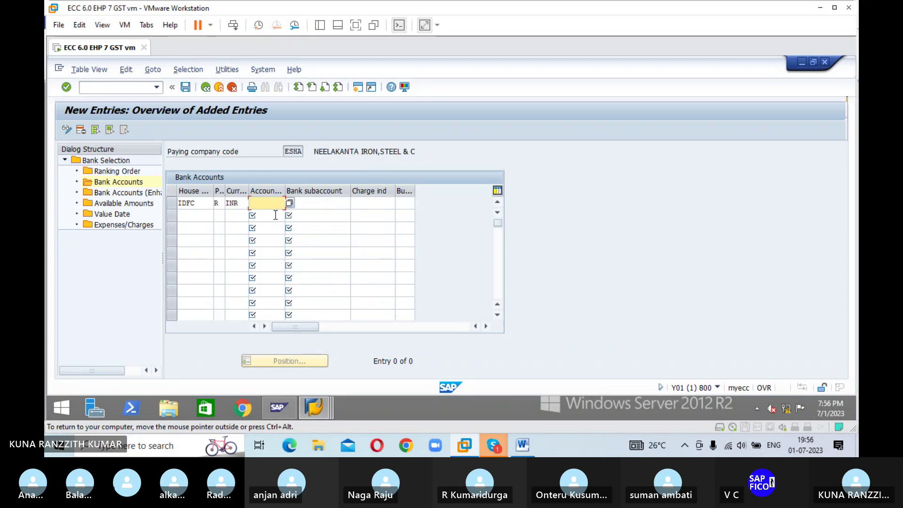
key(F4)
click(189, 106)
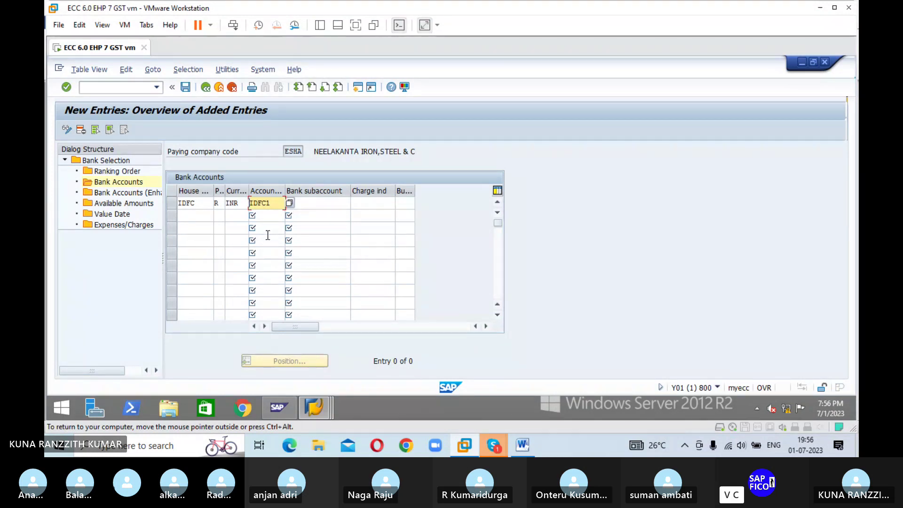
key(Tab)
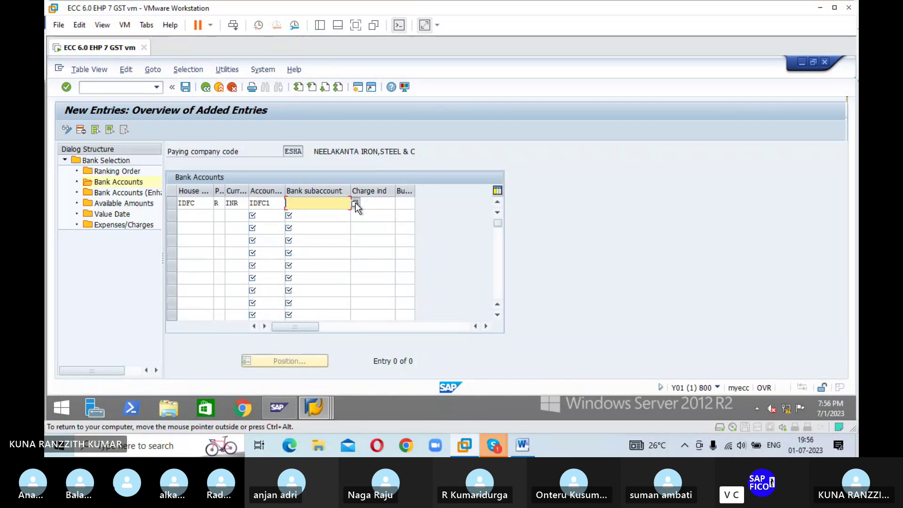
Step: Look up G/L 200100 (IDFC FIRST BANK A/C) as bank subaccount, confirm the row, and save
click(355, 205)
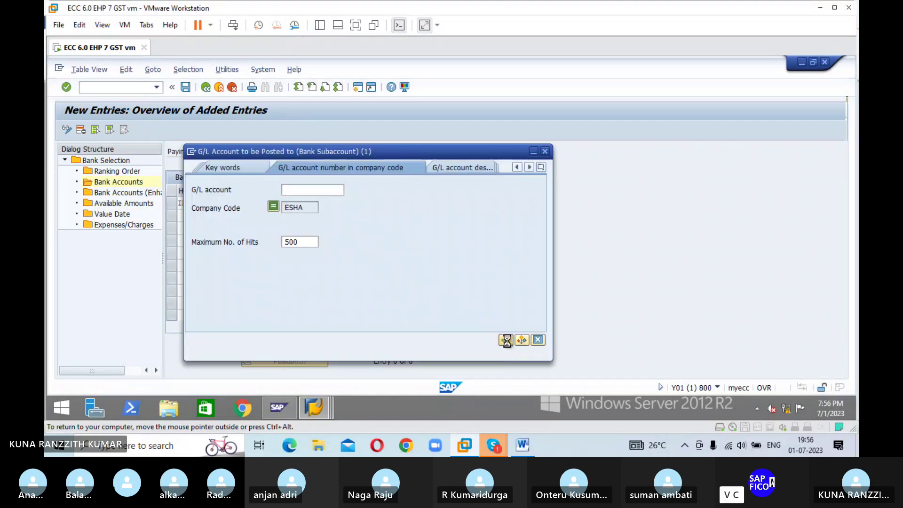
click(504, 337)
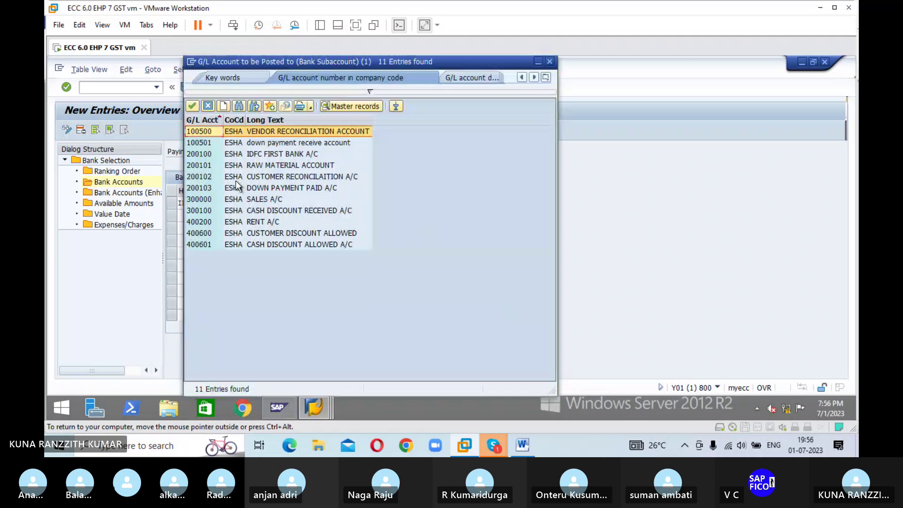
click(204, 155)
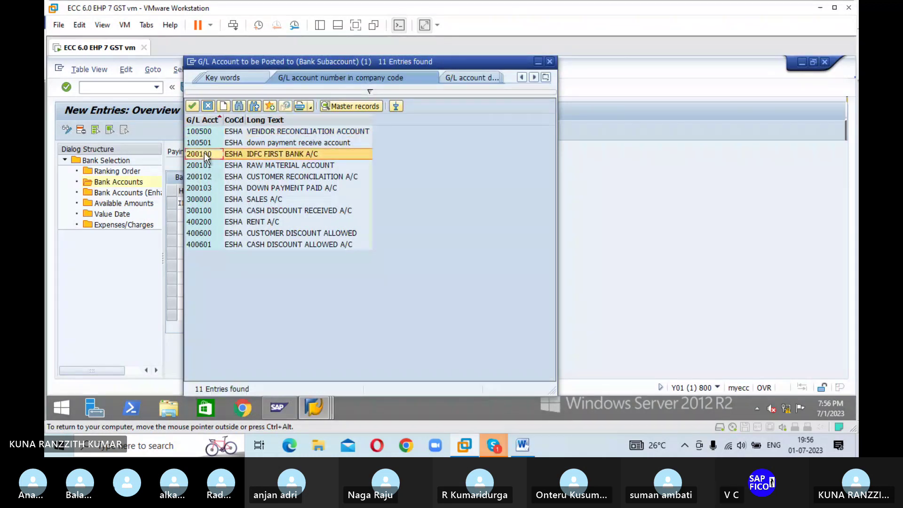
click(193, 105)
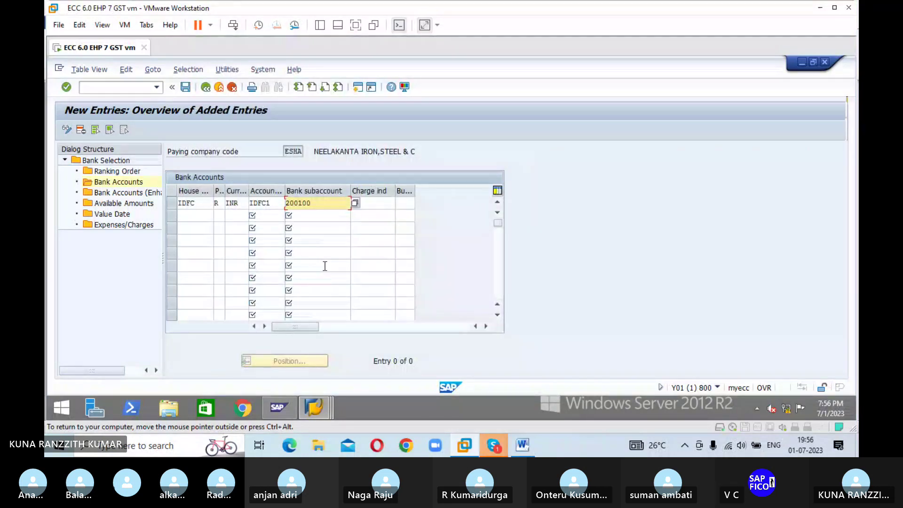
key(Tab)
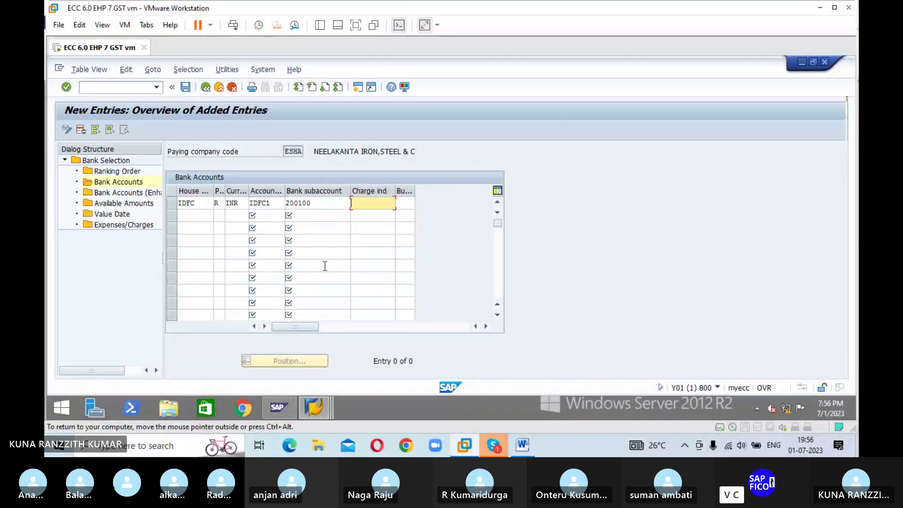
key(Return)
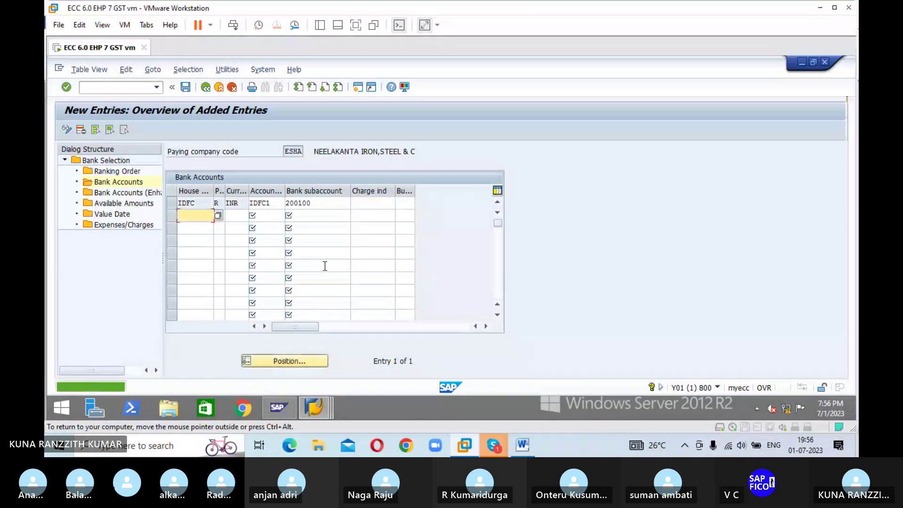
click(187, 89)
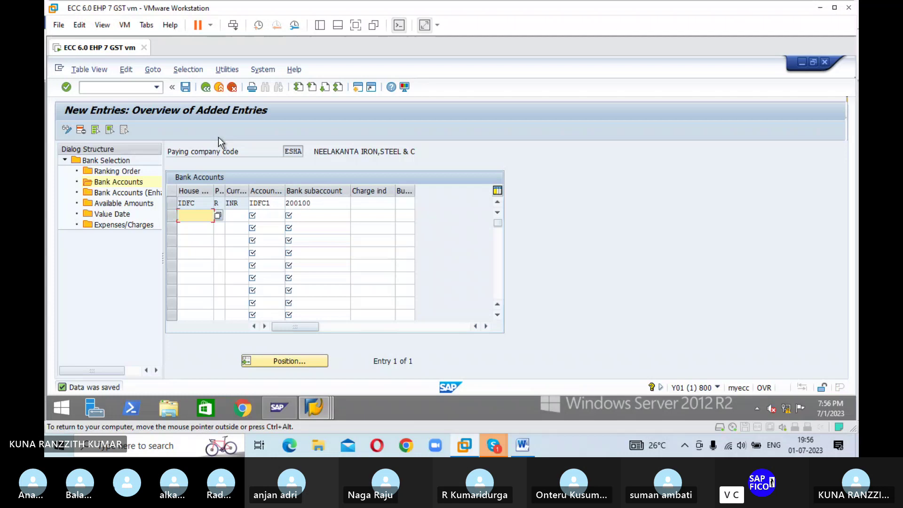
Step: Open ESHA's Available Amounts and start a new entry for house bank IDFC, account IDFC1
double_click(140, 207)
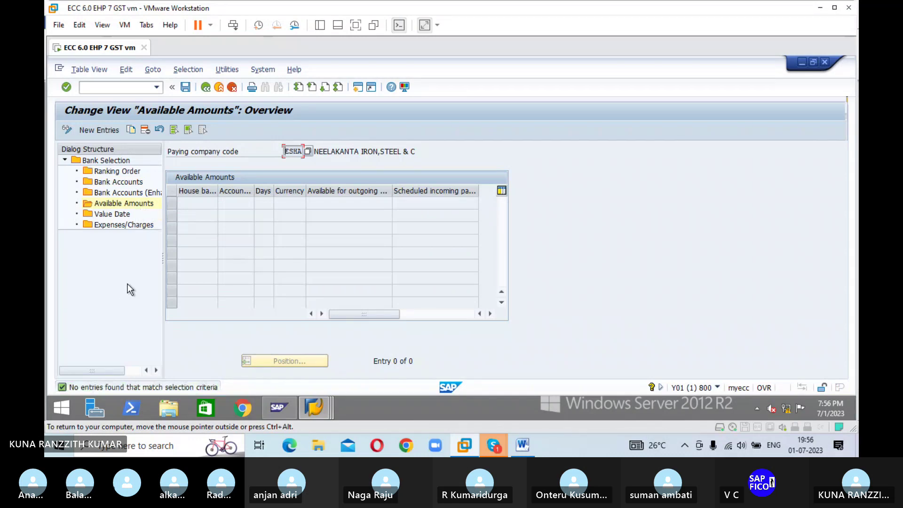
click(115, 131)
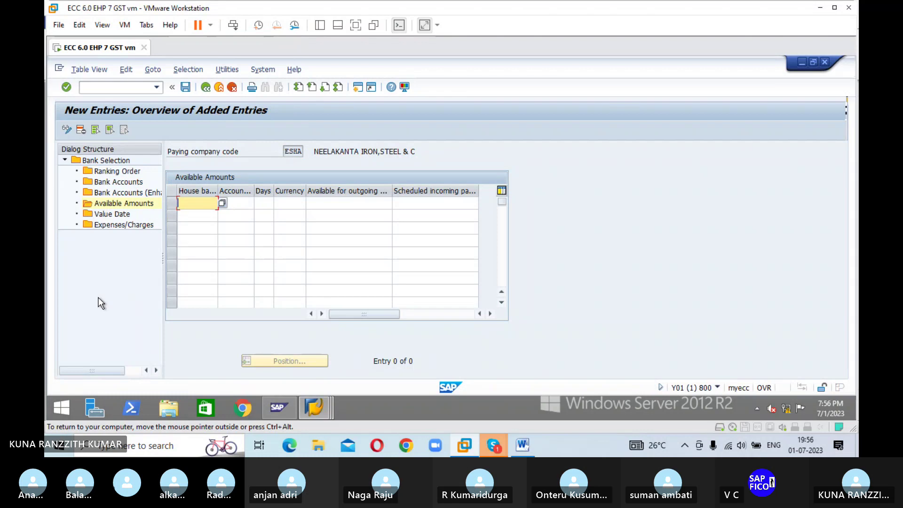
click(221, 203)
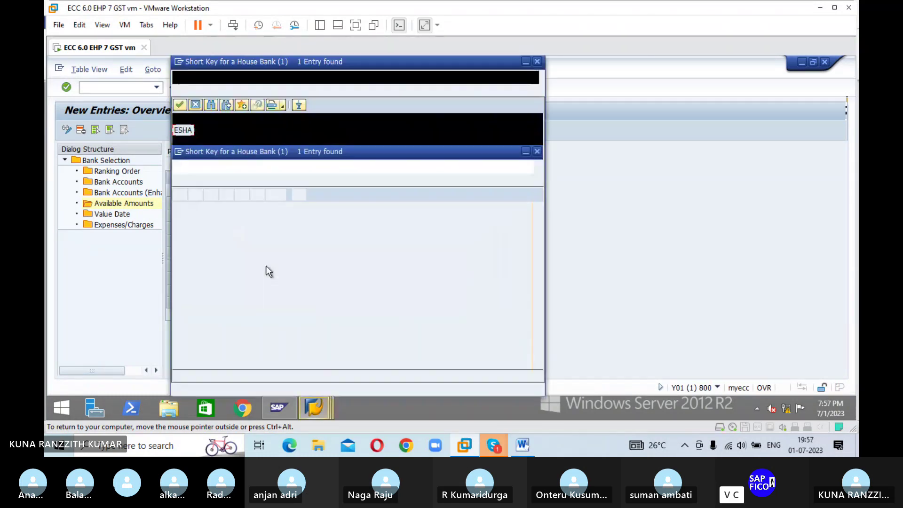
click(181, 106)
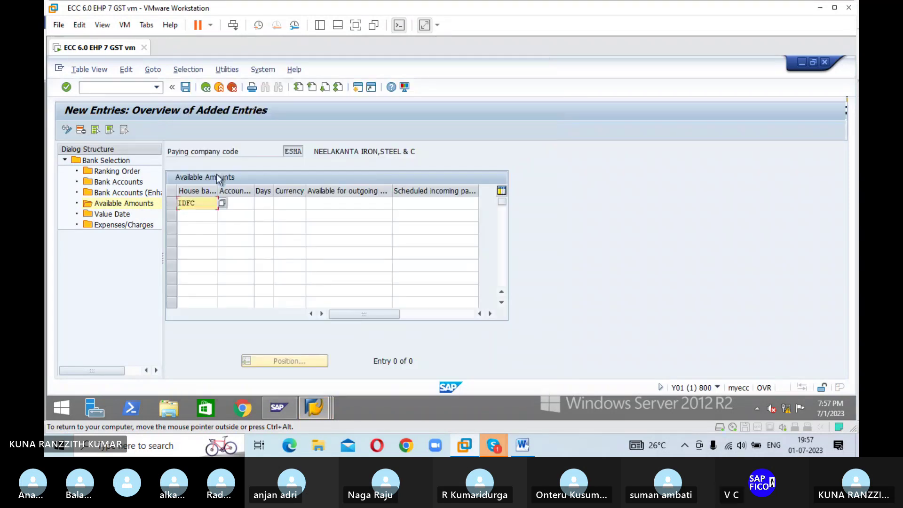
click(249, 201)
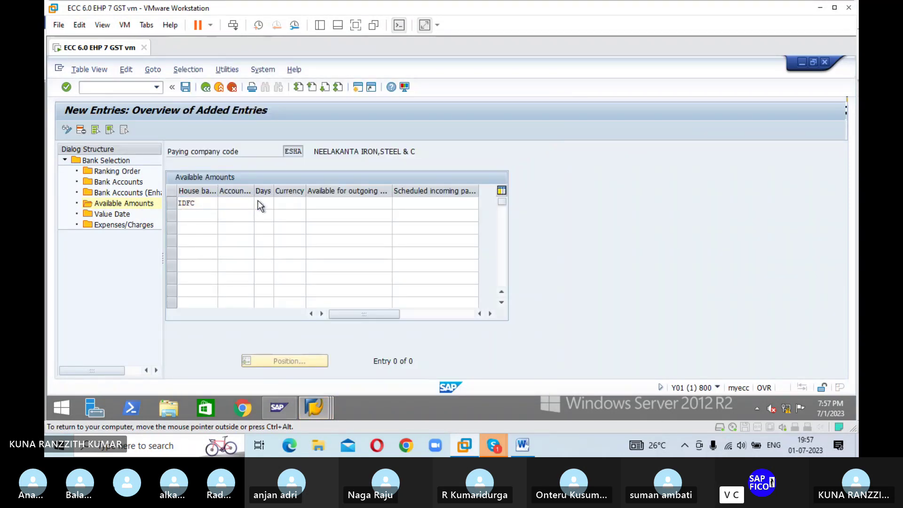
click(258, 203)
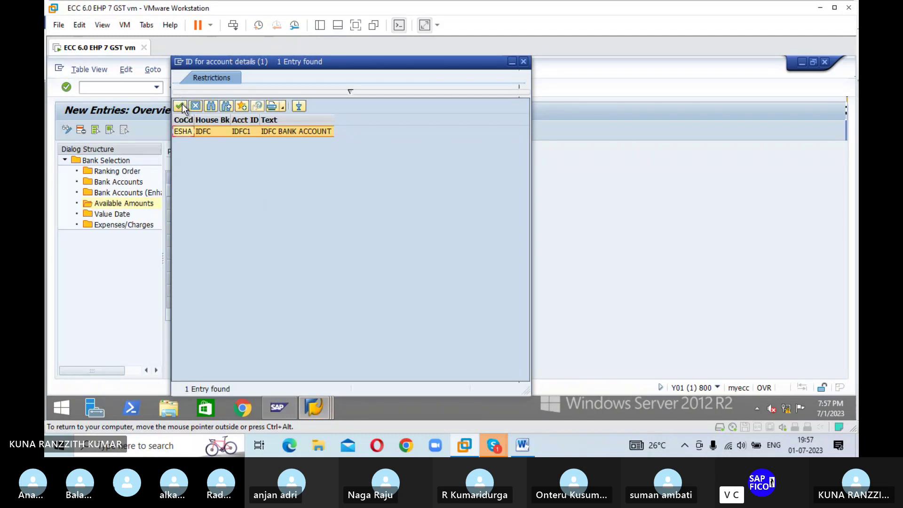
click(181, 106)
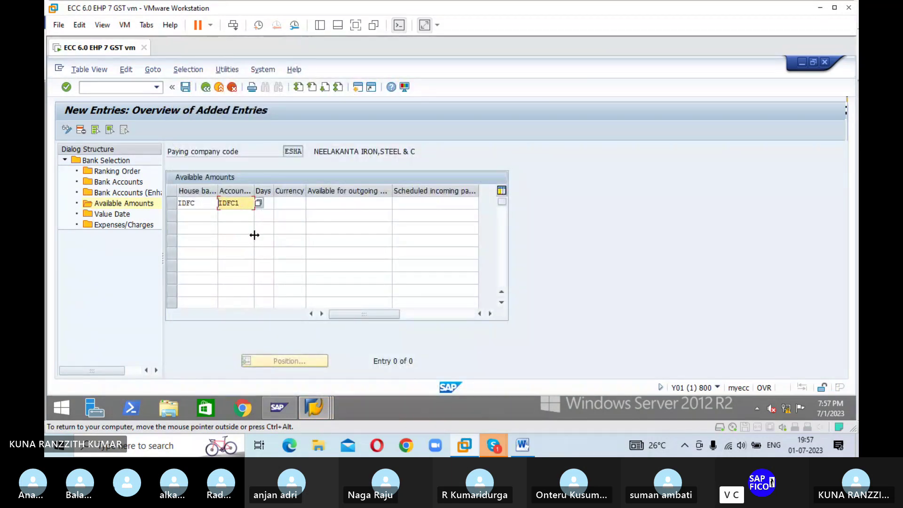
Step: Enter 999 days, INR, and 9,999,999 for outgoing and scheduled incoming payments, then confirm
key(Tab)
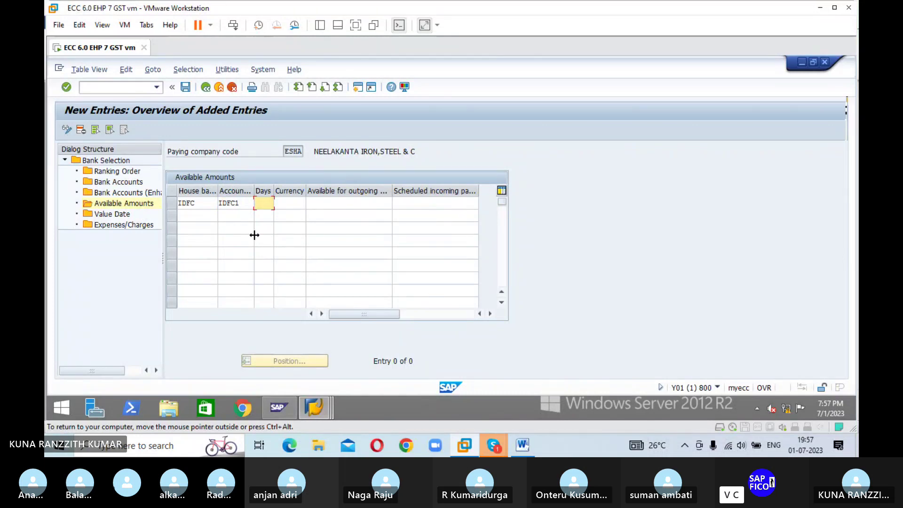
text(999)
key(Tab)
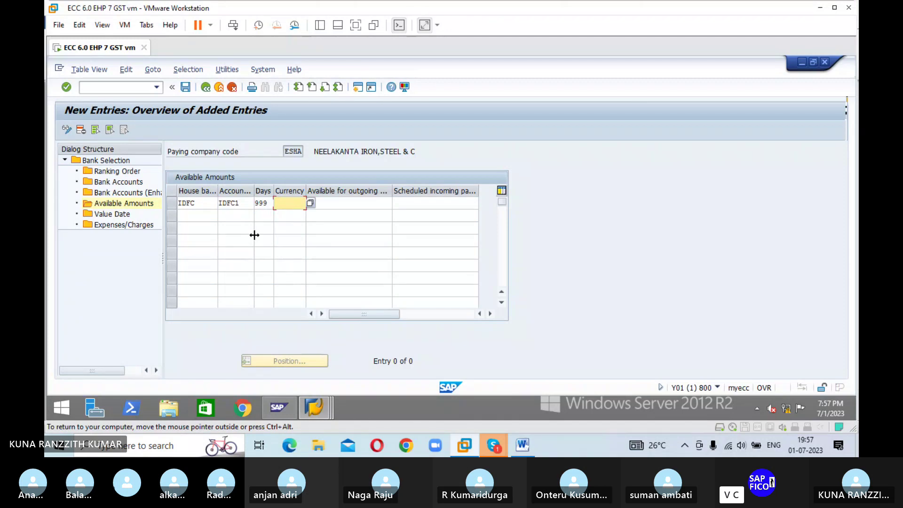
text(INR)
key(Tab)
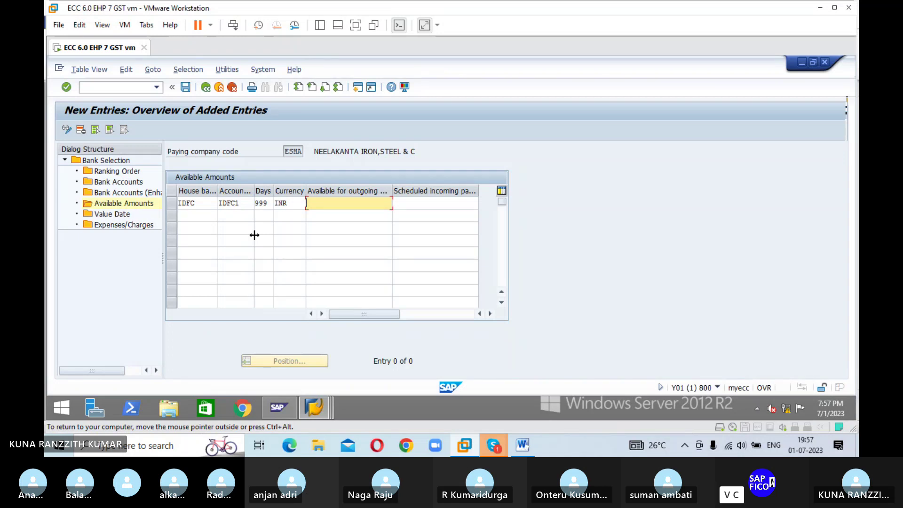
text(999999)
text(9)
key(Tab)
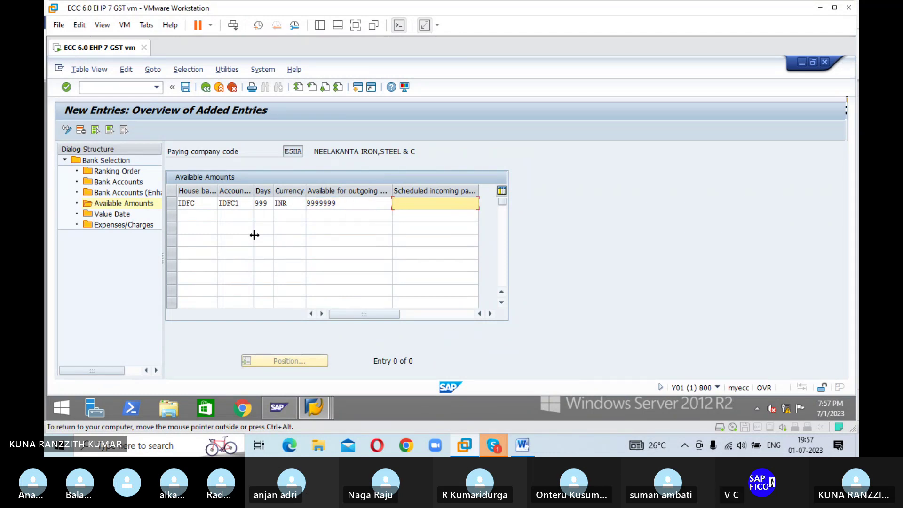
text(9999999)
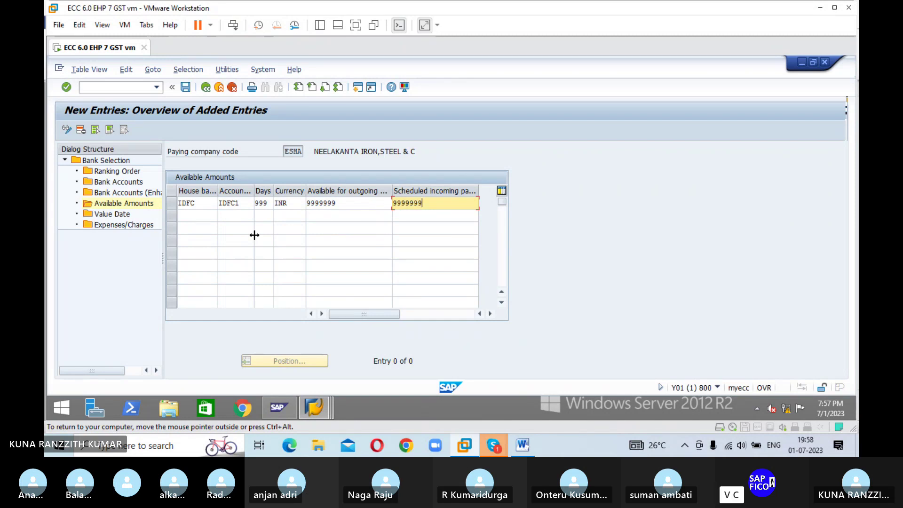
key(Return)
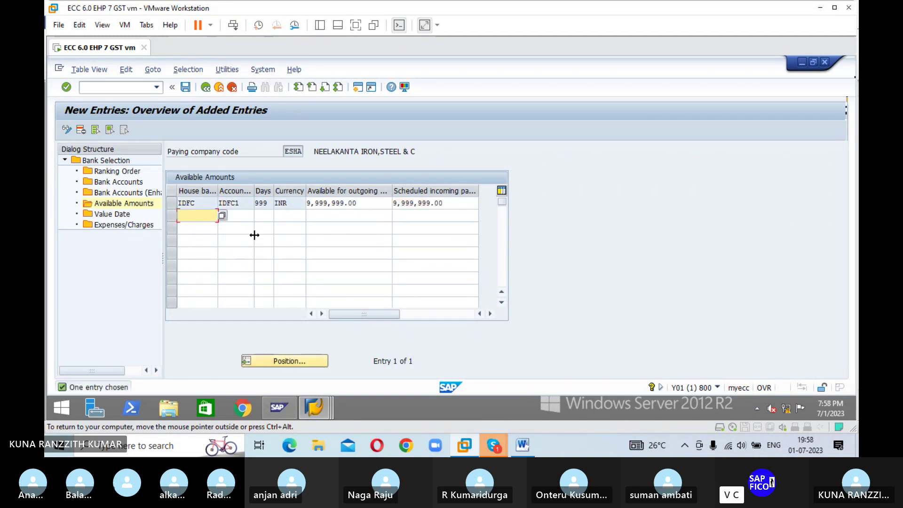
Step: Save the IDFC/IDFC1 available amounts entry and go back to the Change View overview
click(185, 88)
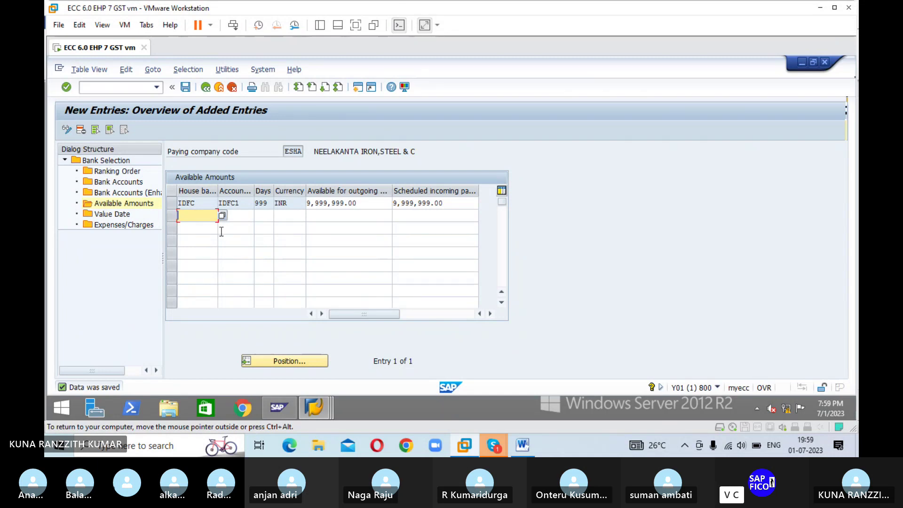
click(205, 88)
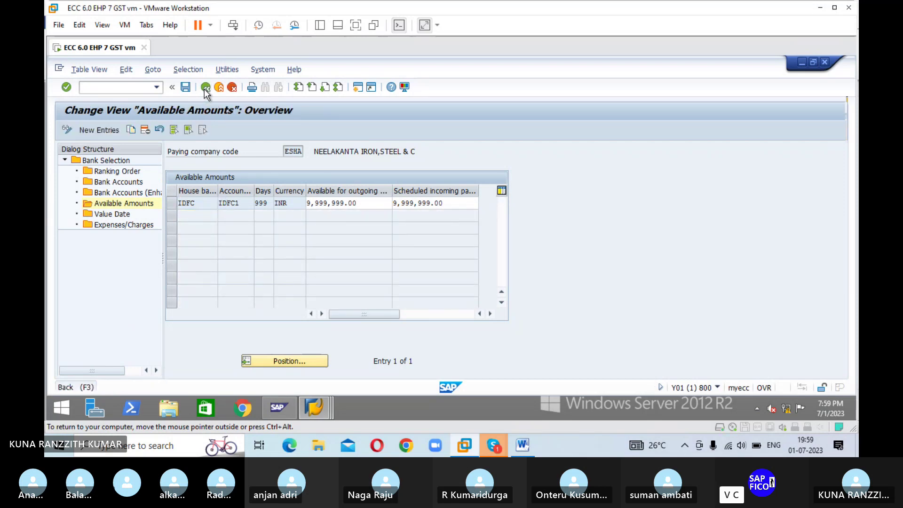
click(205, 89)
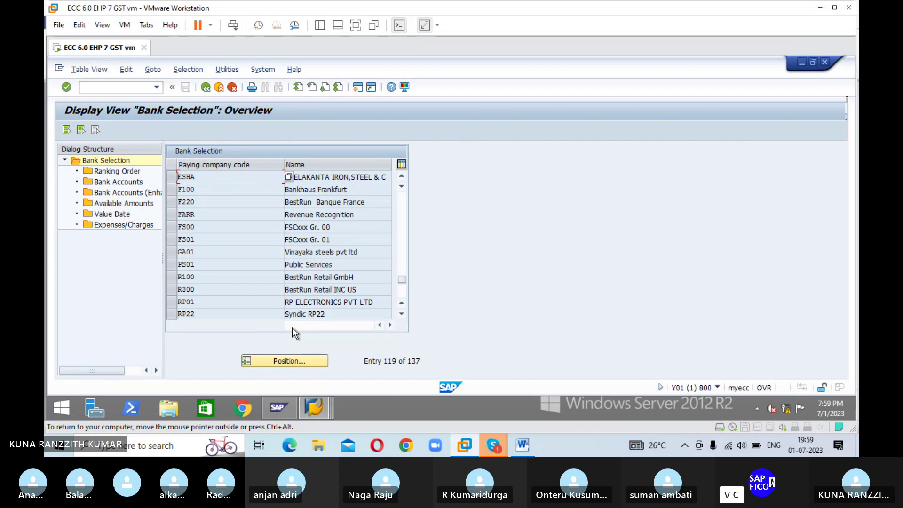
click(272, 360)
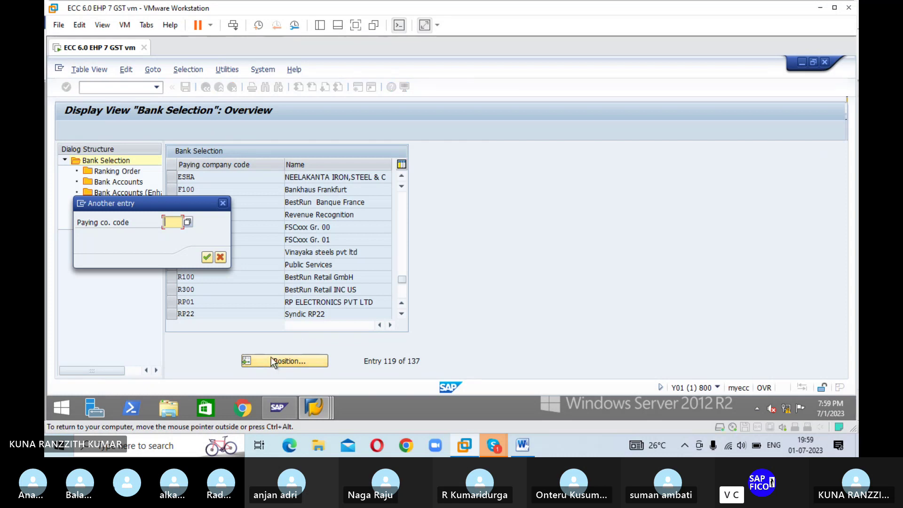
click(224, 203)
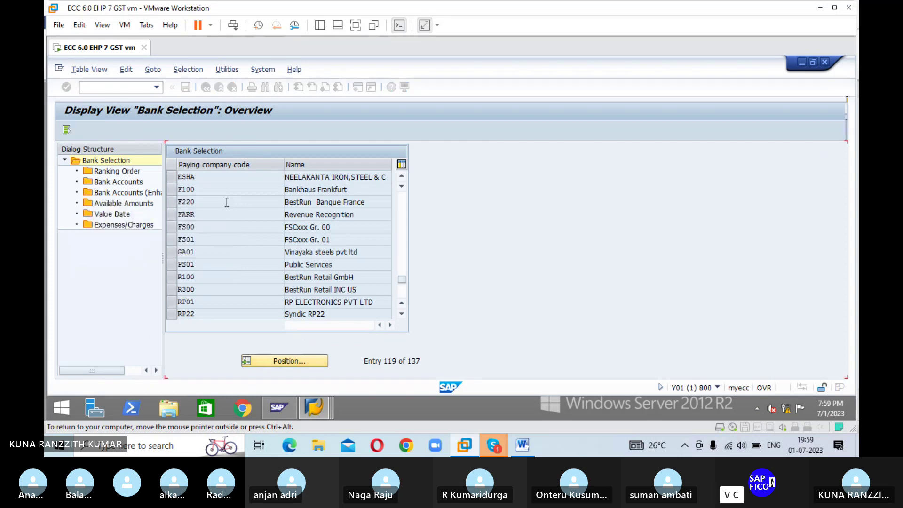
click(177, 177)
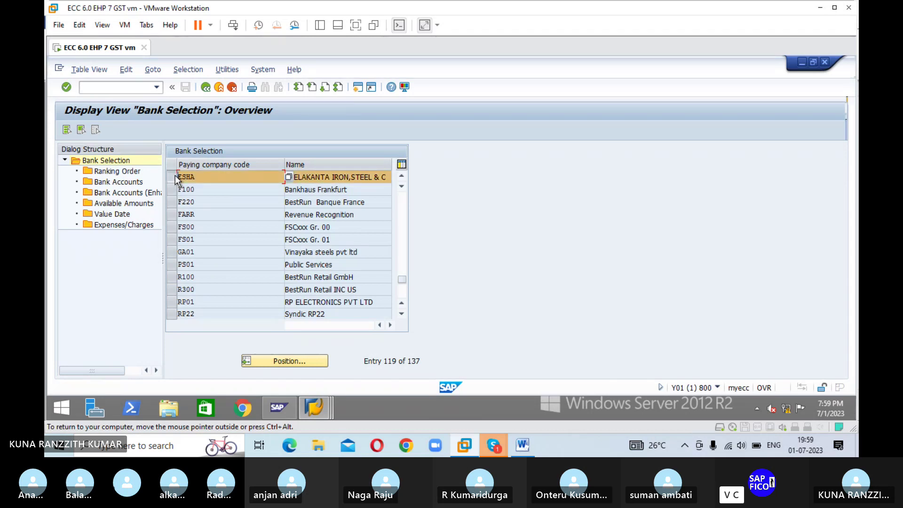
double_click(133, 173)
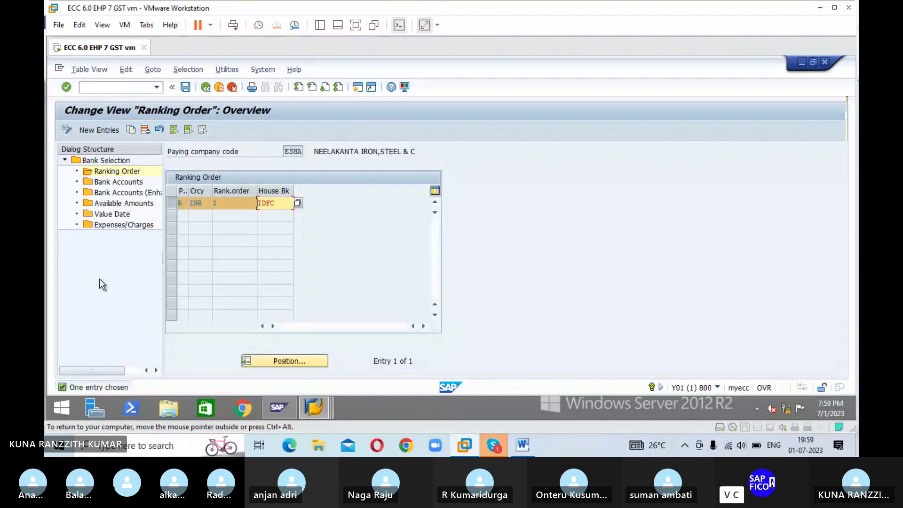
click(121, 183)
double_click(121, 183)
double_click(121, 183)
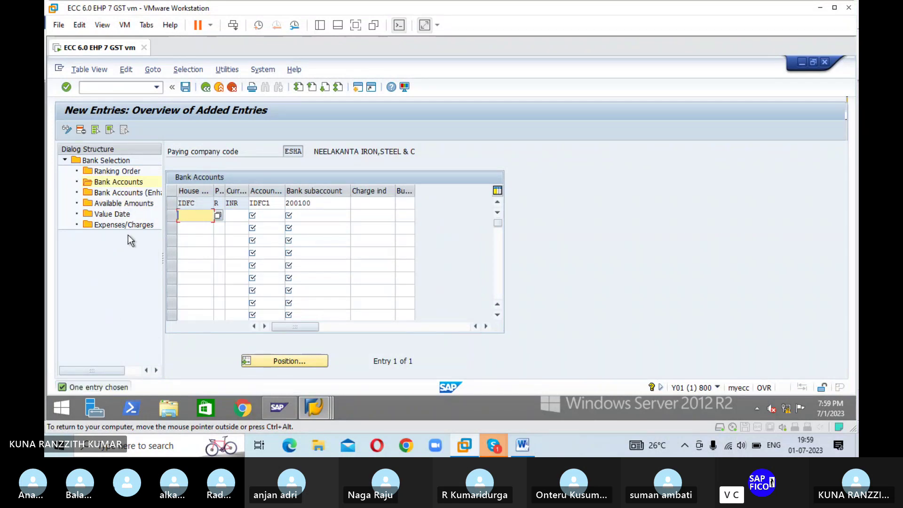
double_click(128, 204)
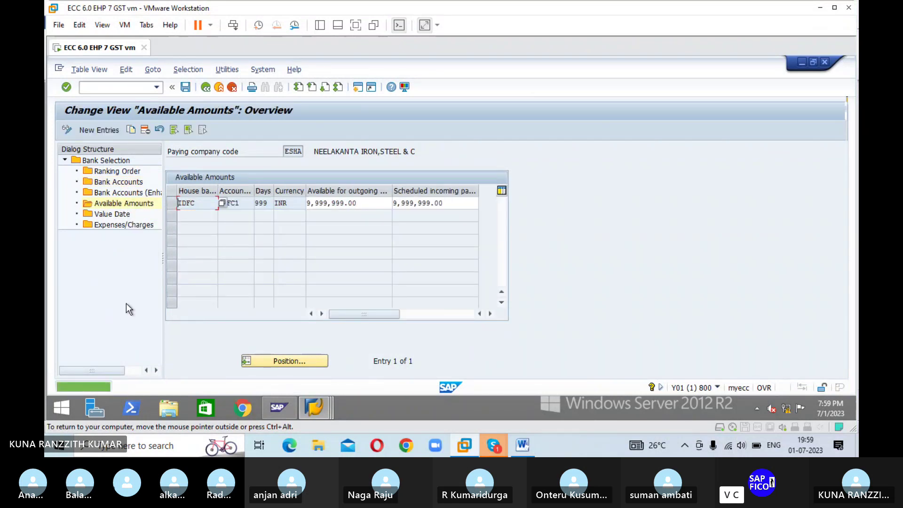
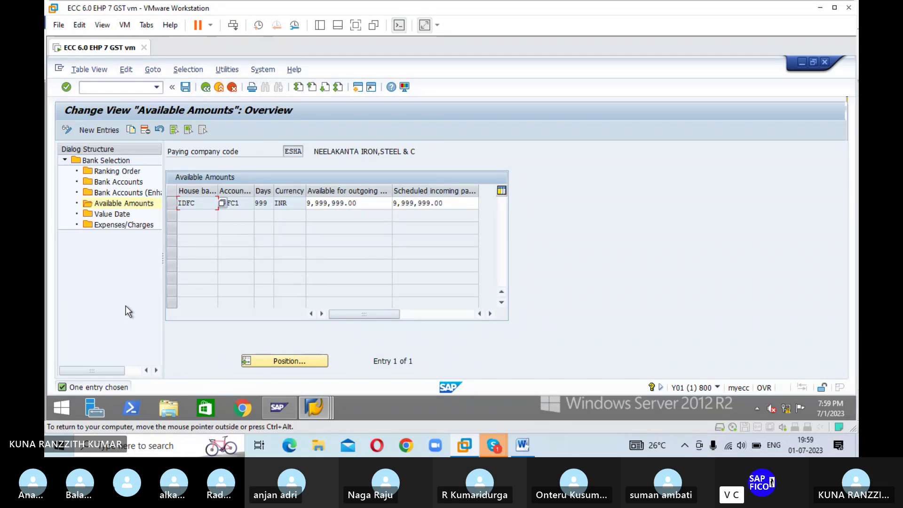
click(111, 88)
text(/NSE16)
key(Return)
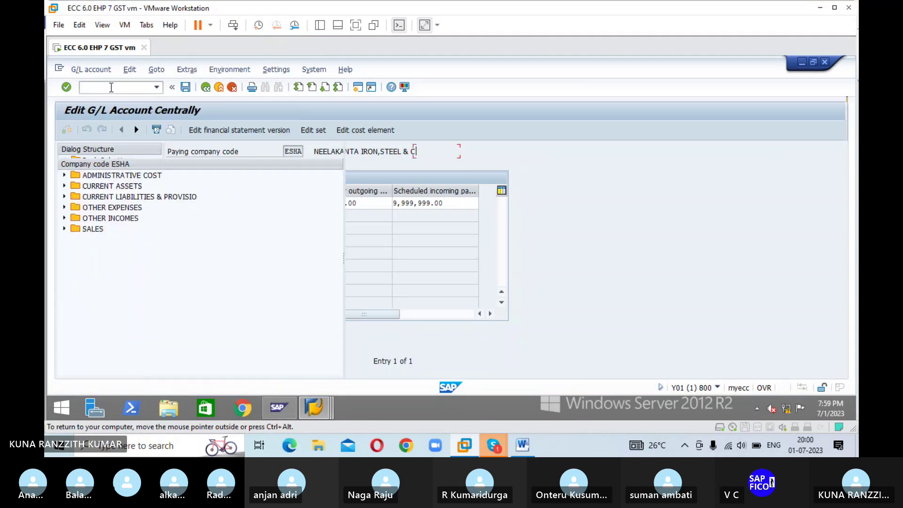
click(64, 186)
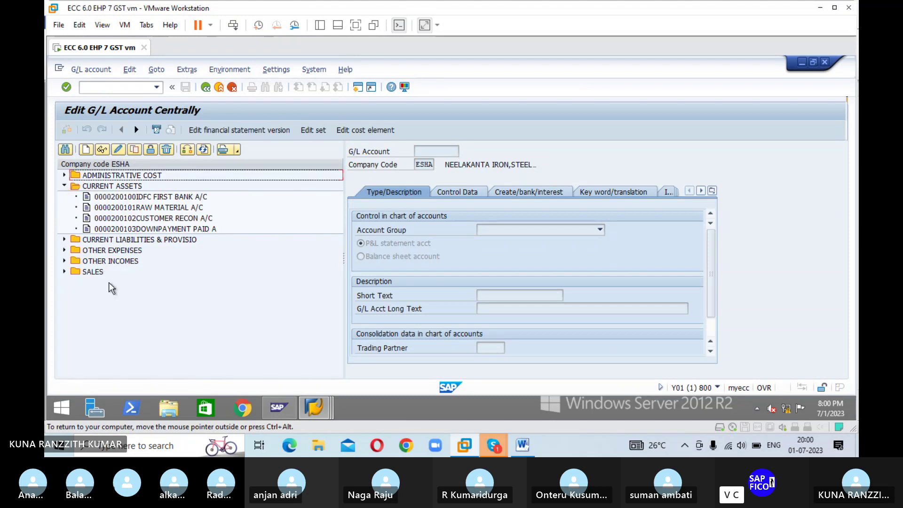
click(122, 197)
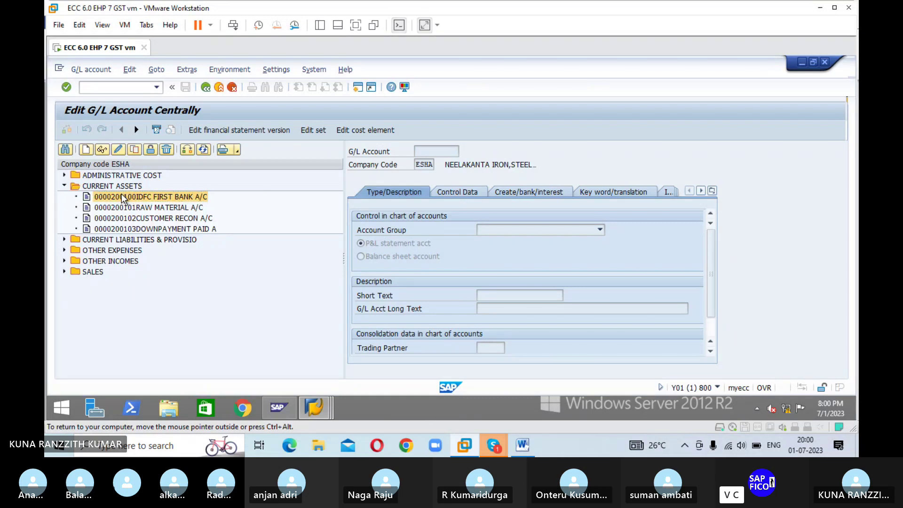
double_click(122, 197)
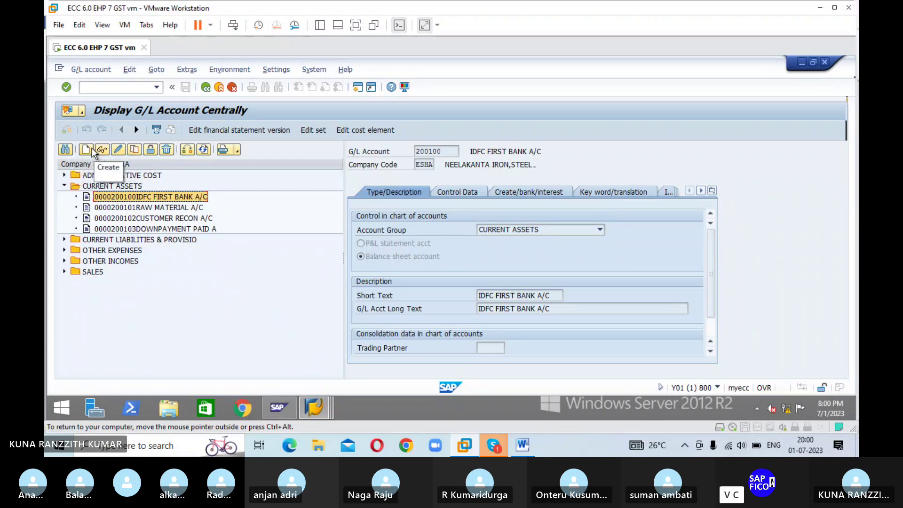
click(118, 151)
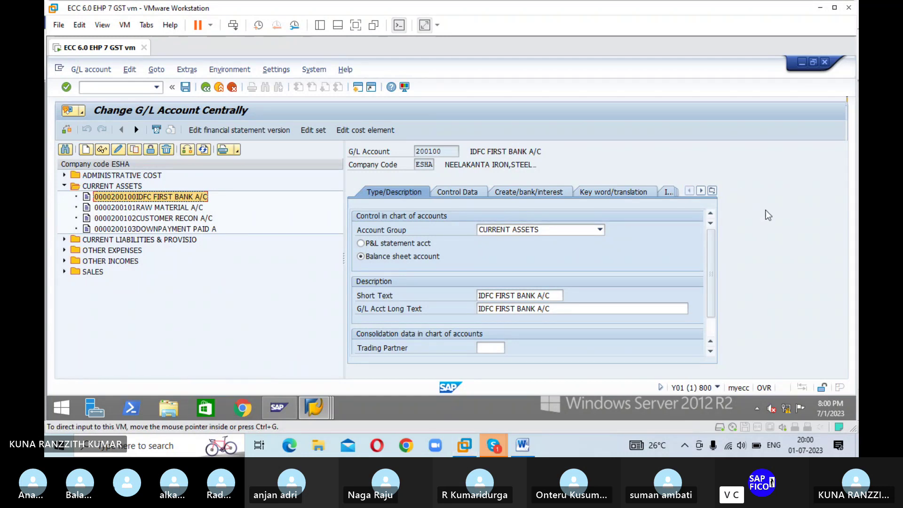
Step: On the bank/interest tab, set House Bank IDFC and Account ID IDFC1 for account 200100
click(467, 192)
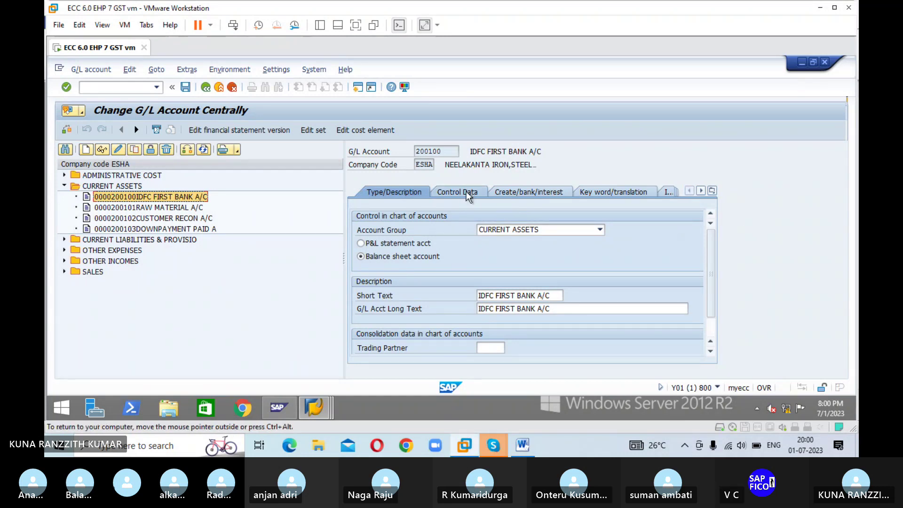
click(518, 192)
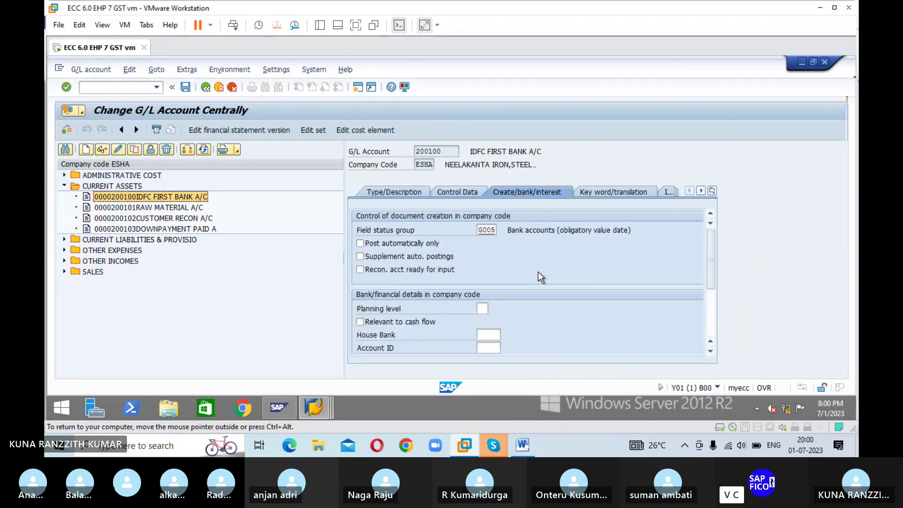
click(490, 331)
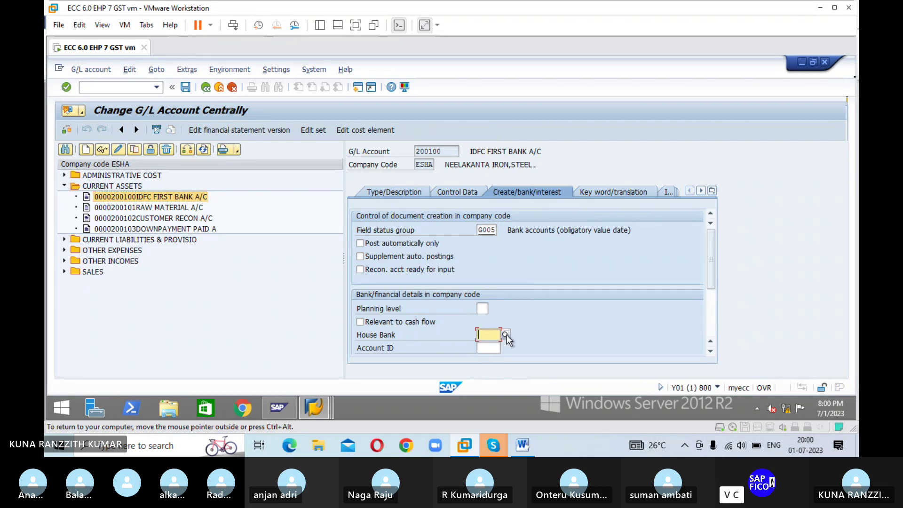
click(506, 334)
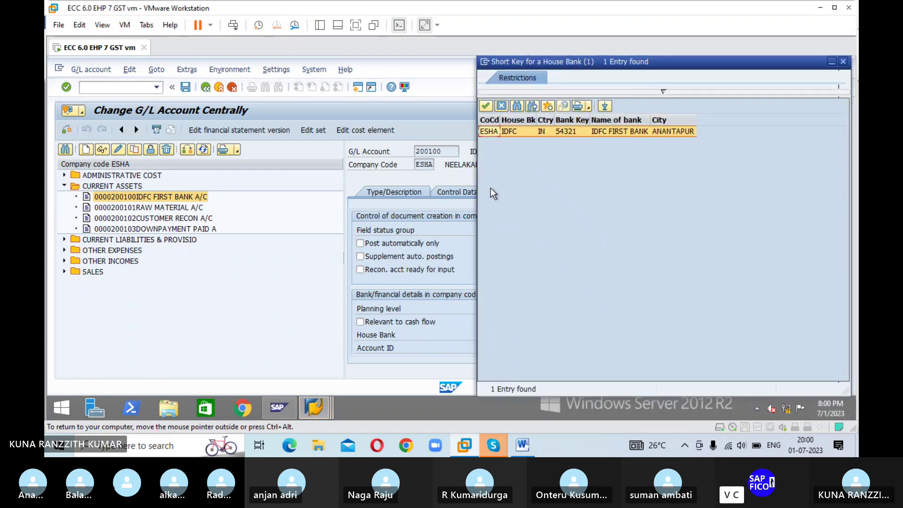
click(486, 106)
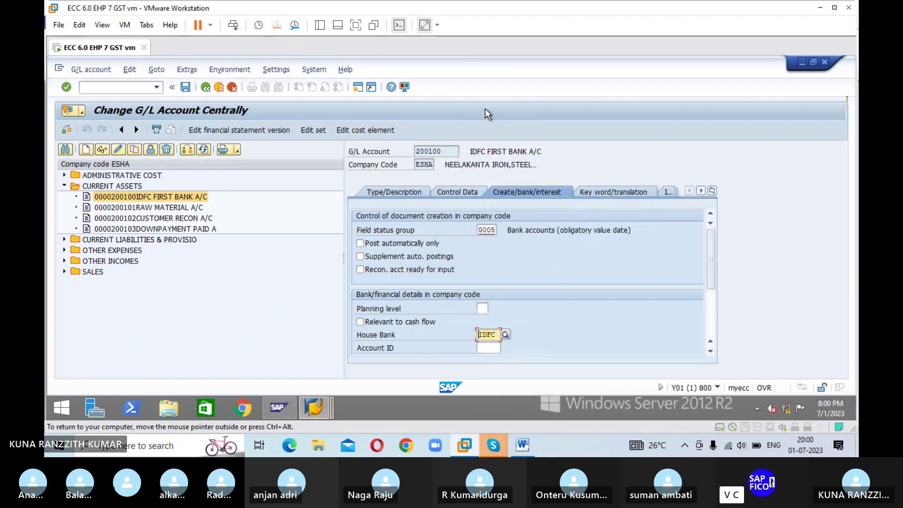
click(493, 348)
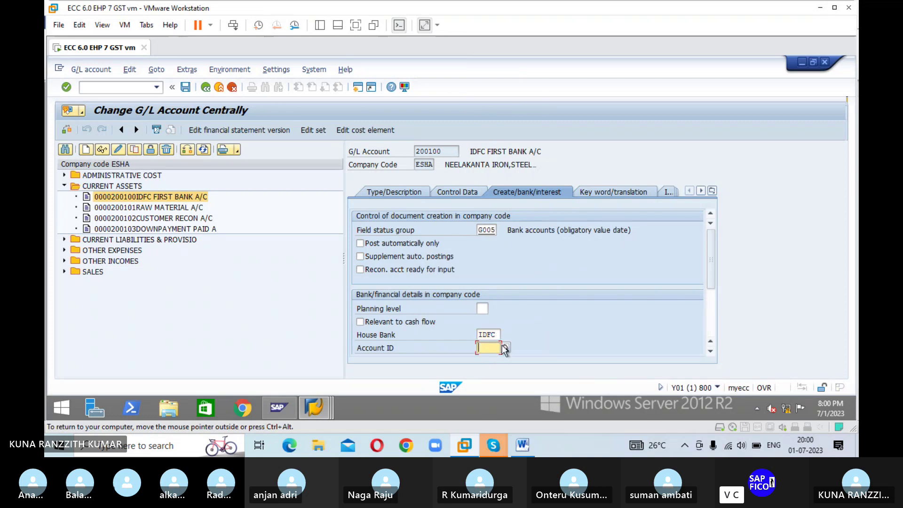
click(505, 348)
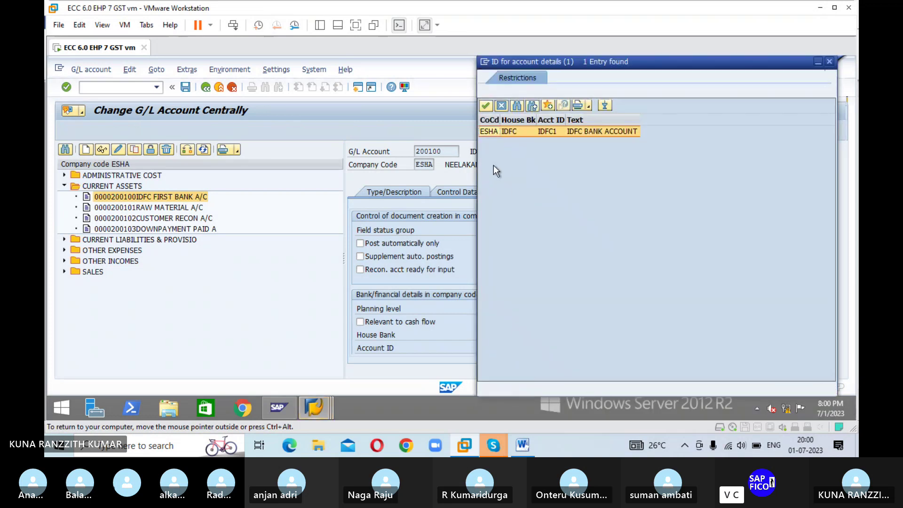
click(485, 106)
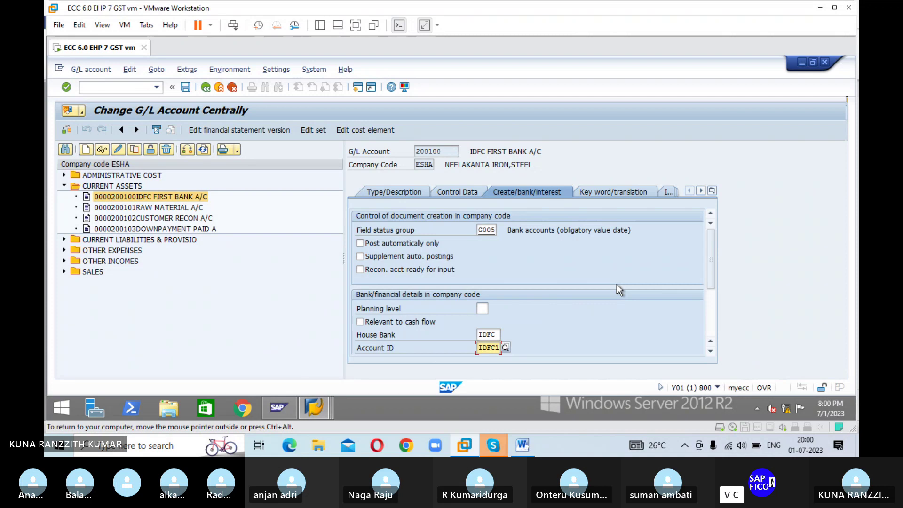
Step: Save G/L account 200100, accepting the local currency warning
key(Return)
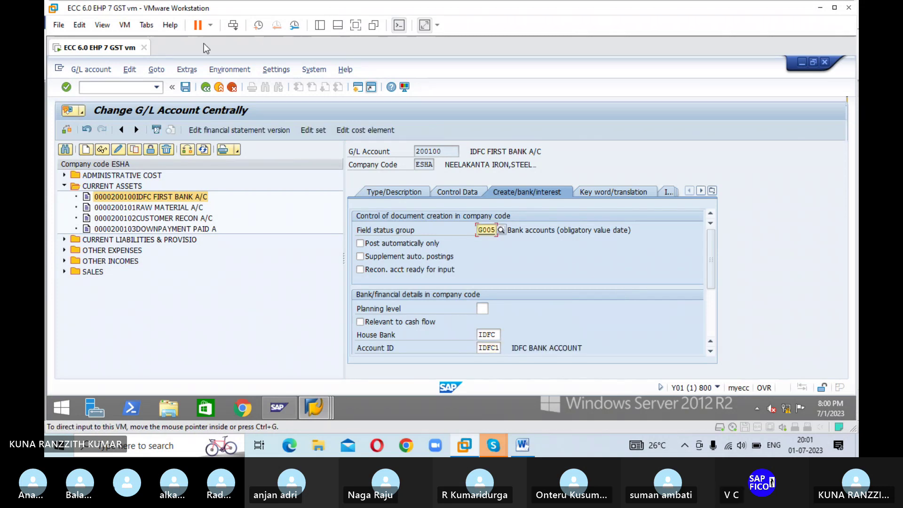
click(186, 87)
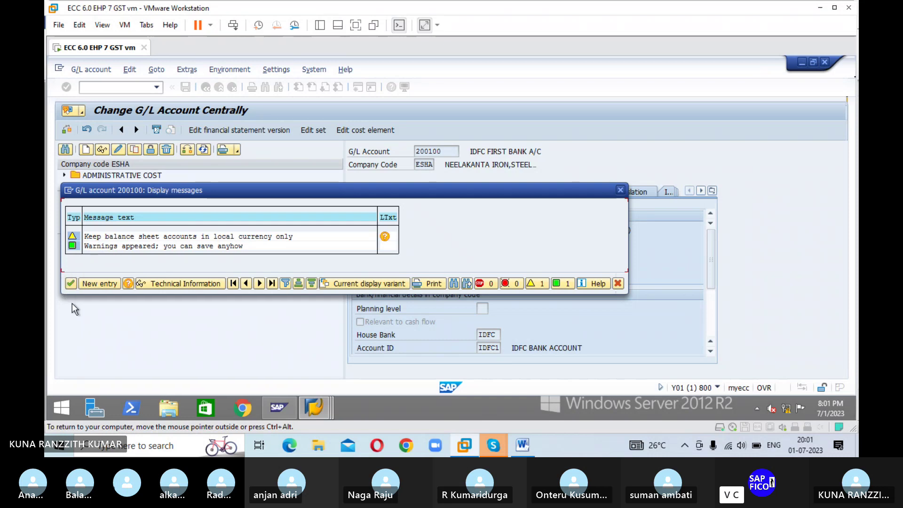
click(71, 285)
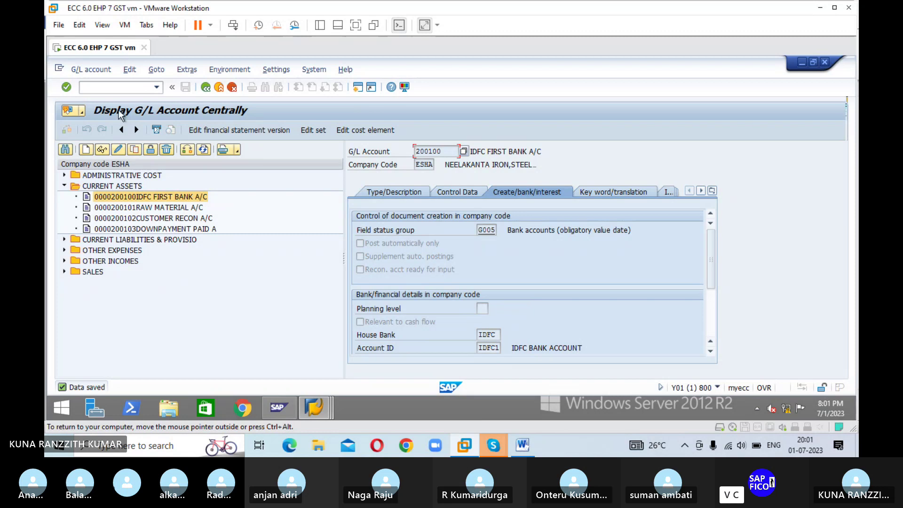
Step: Start XK01 vendor creation for company code ESHA using account group RAV1
click(122, 89)
text(/NXK01)
key(Return)
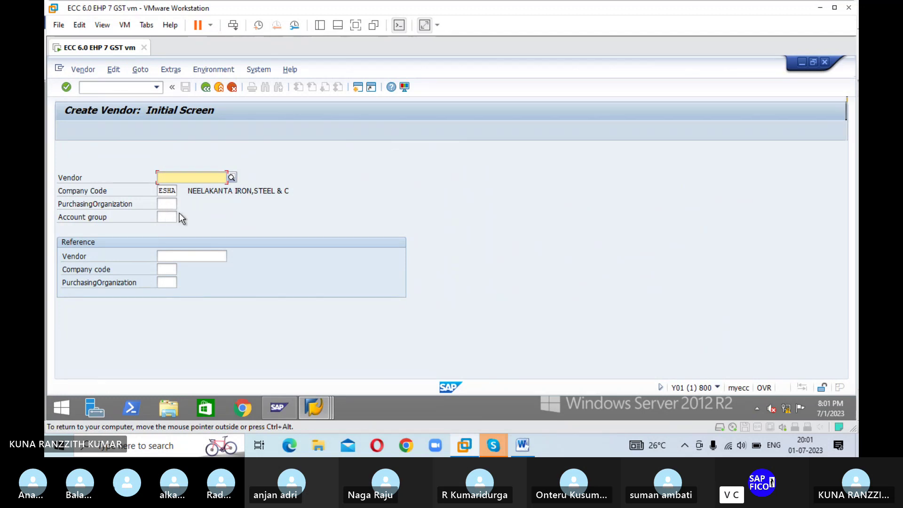
click(173, 215)
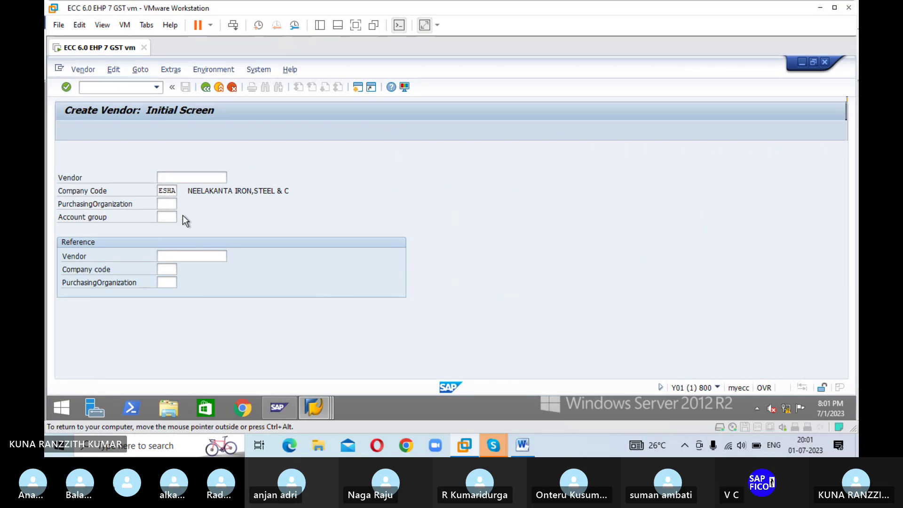
key(F4)
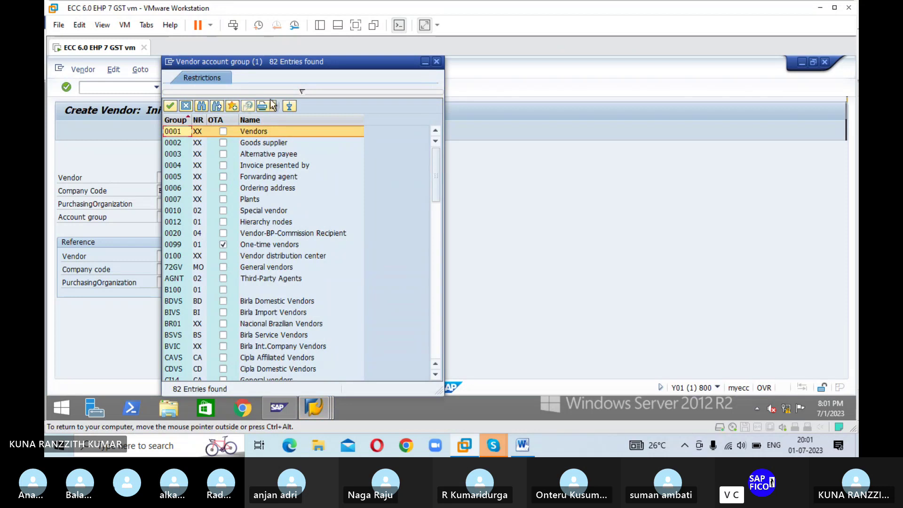
click(436, 62)
key(BackSpace)
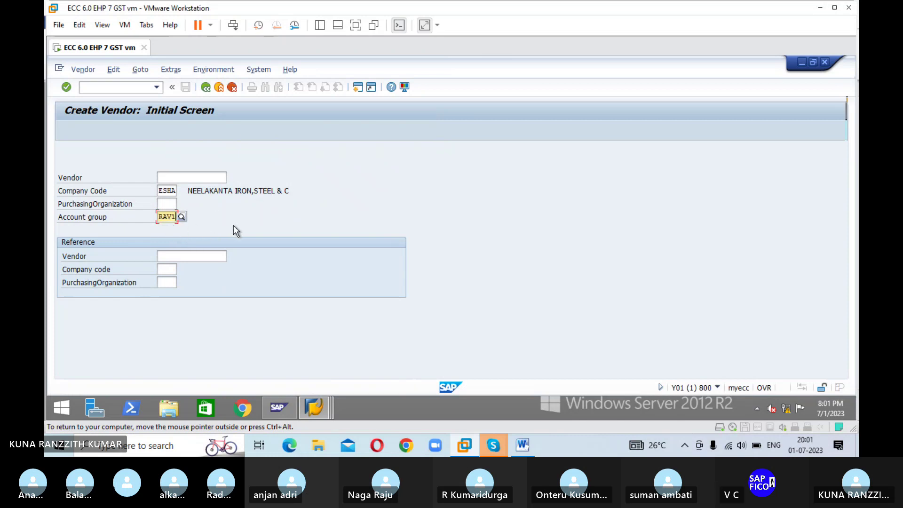
key(Return)
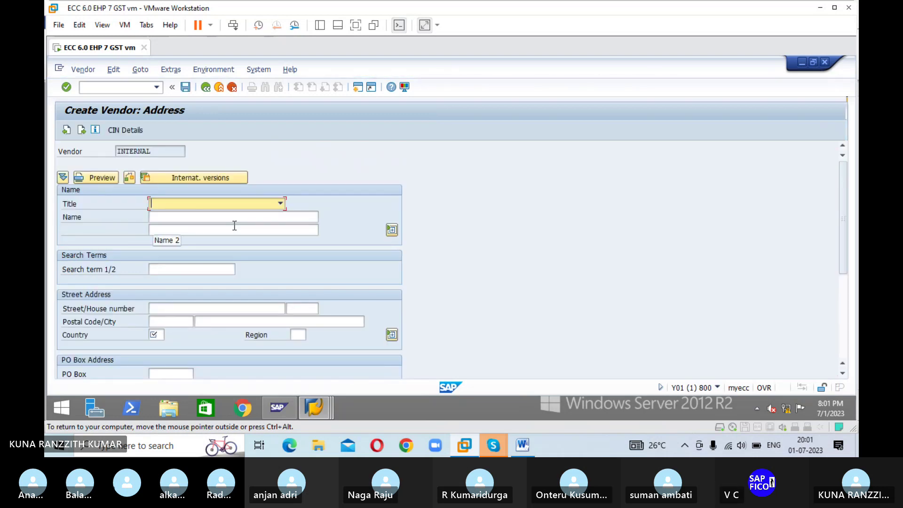
Step: Set title Company, name ABC IRON & STEEL PVT LTD and search term ABC
click(281, 205)
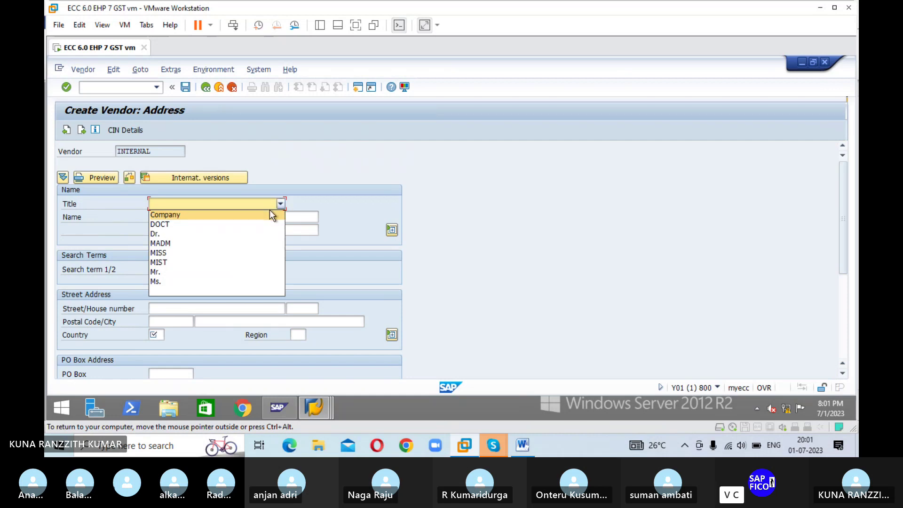
click(173, 214)
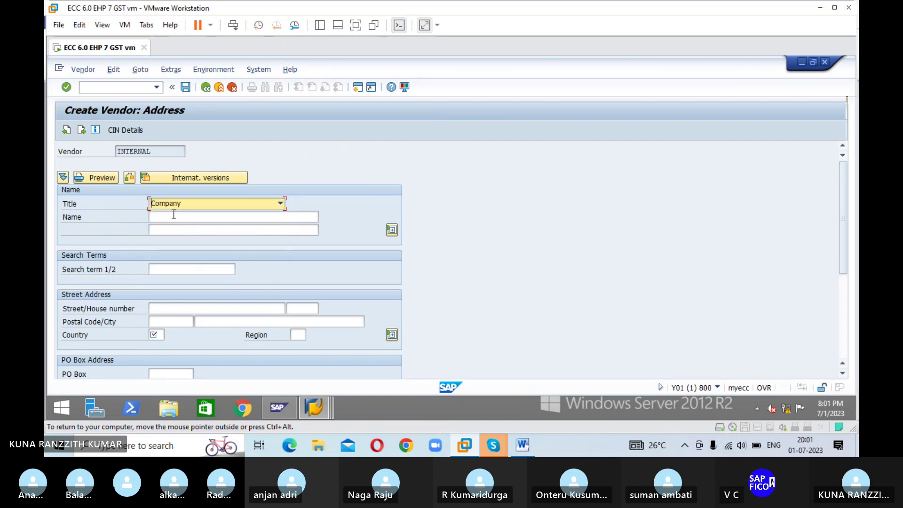
click(174, 216)
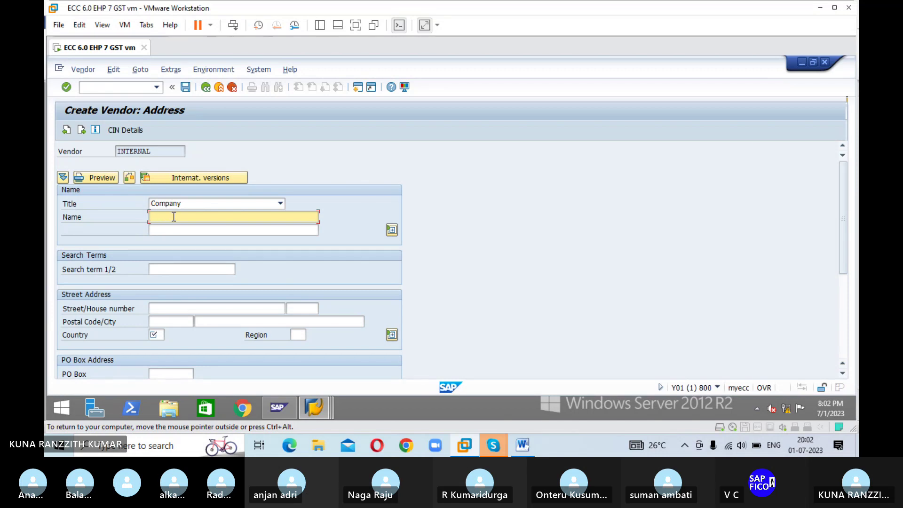
text(A)
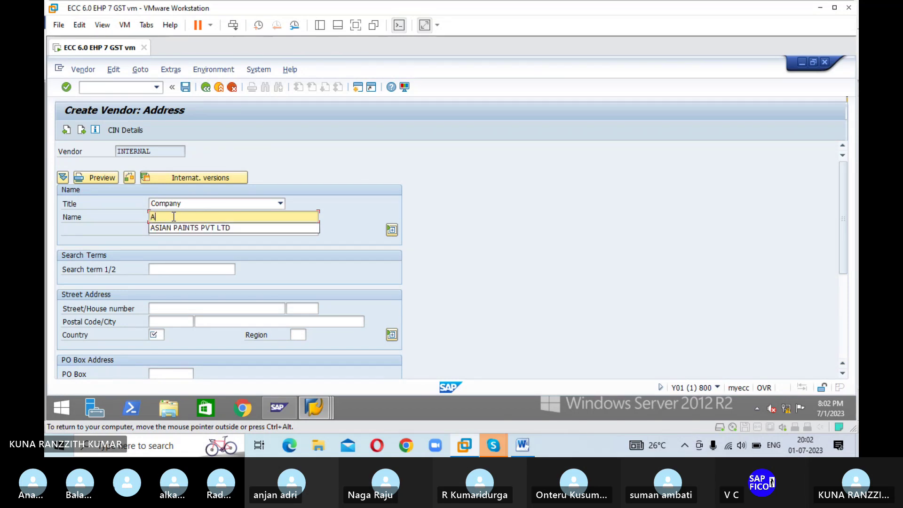
text(BC )
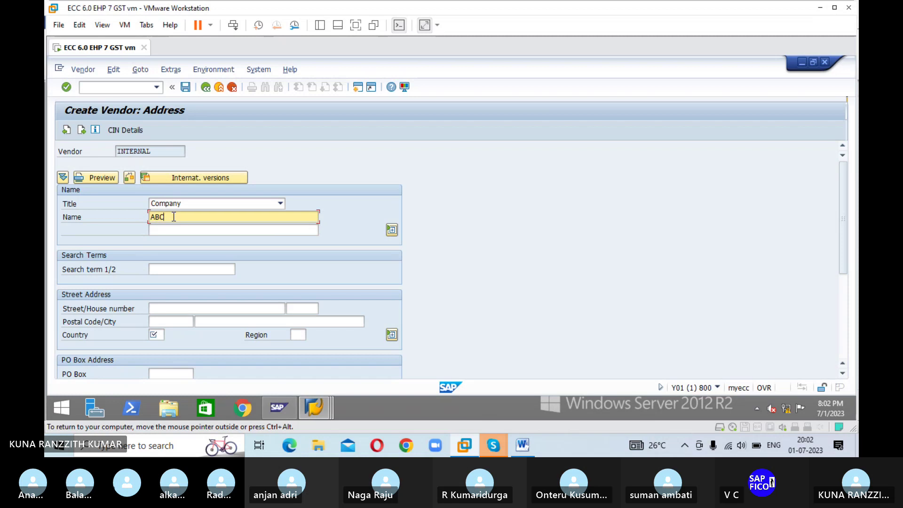
text(IRON & STEEL PVT LTD)
key(Tab)
key(Tab)
key(Tab)
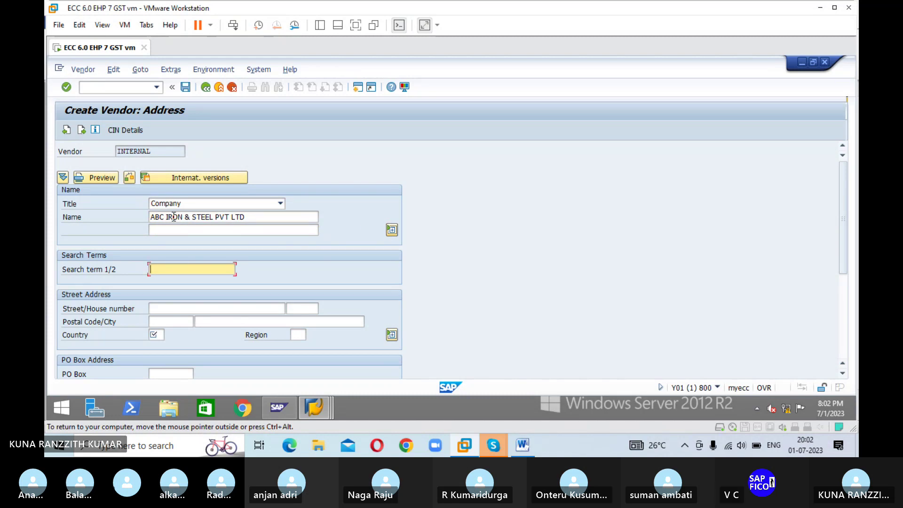
text(ABC)
key(Tab)
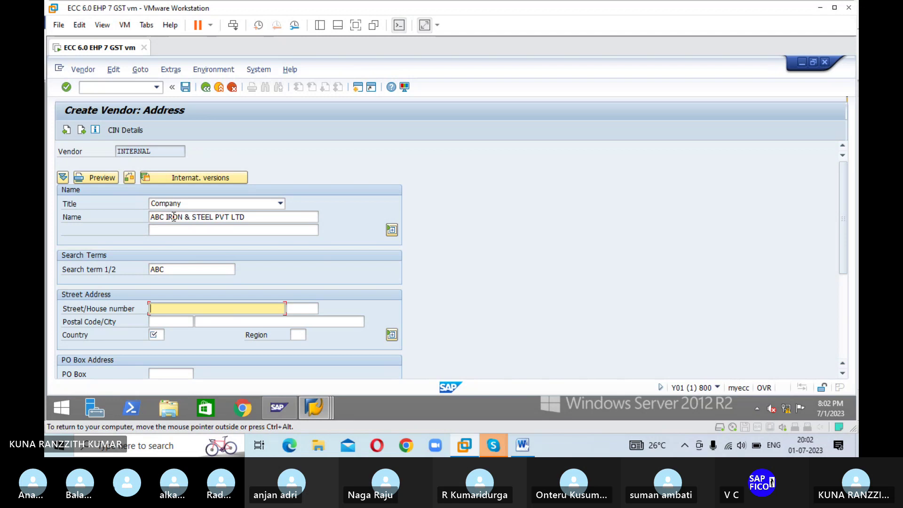
key(Tab)
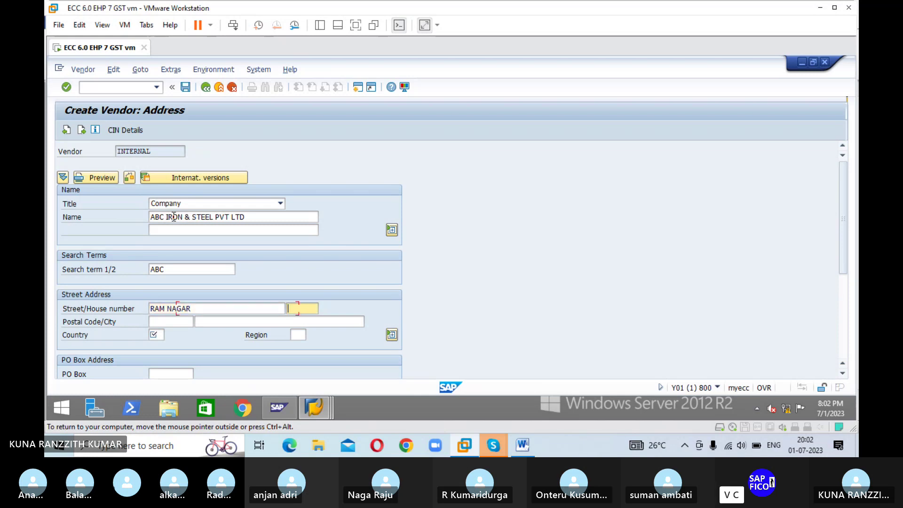
key(Tab)
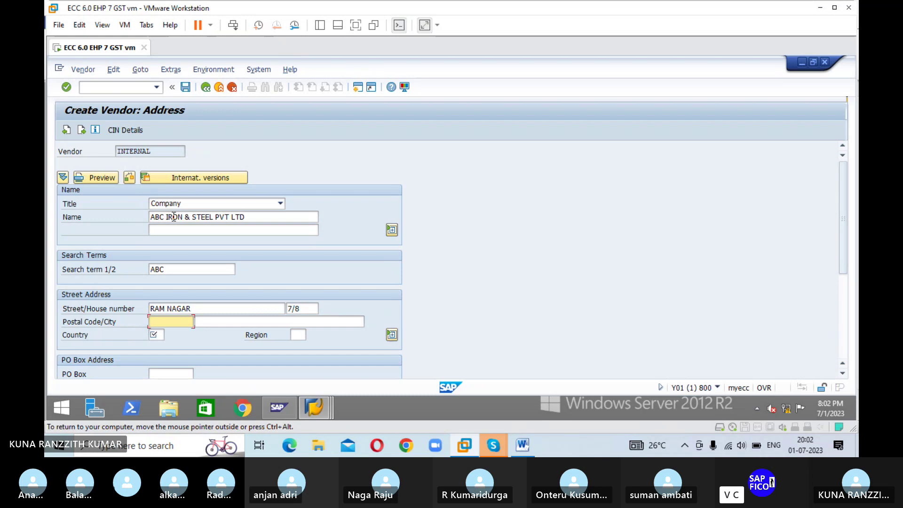
key(Tab)
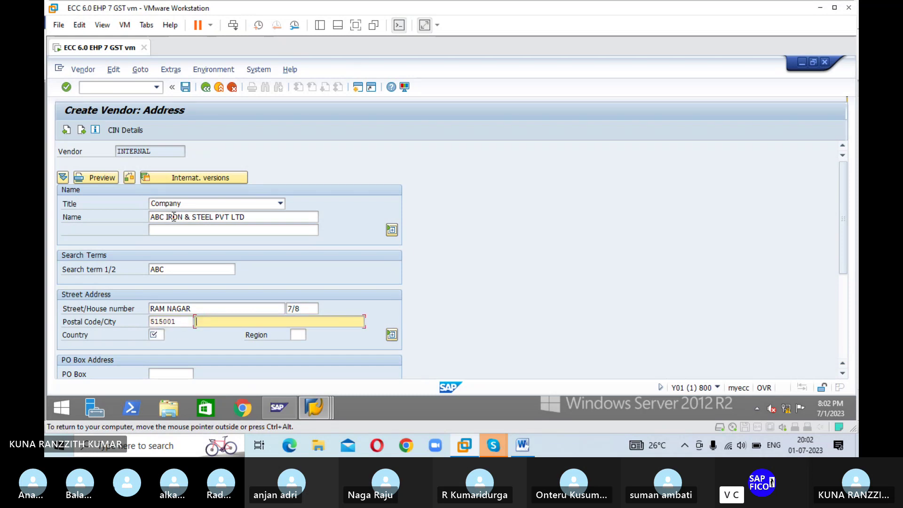
key(Tab)
key(Tab)
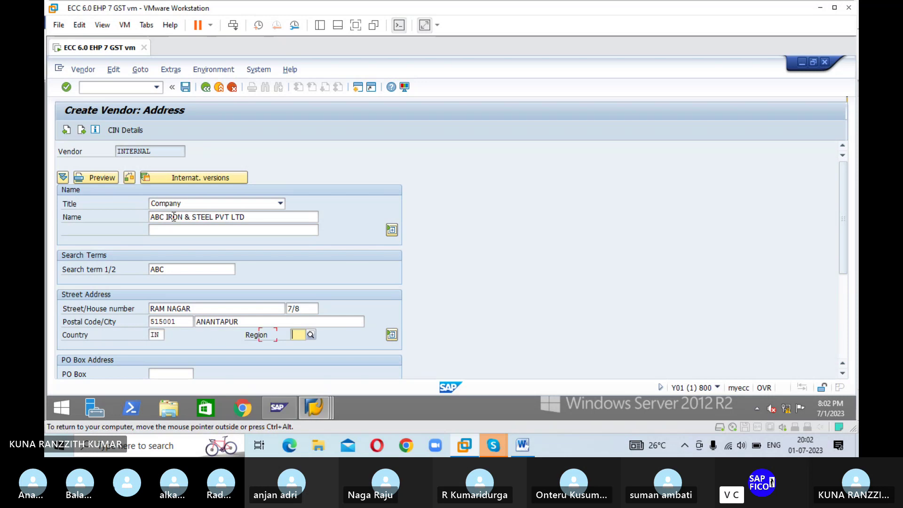
text(01)
key(Tab)
key(Tab)
key(Tab)
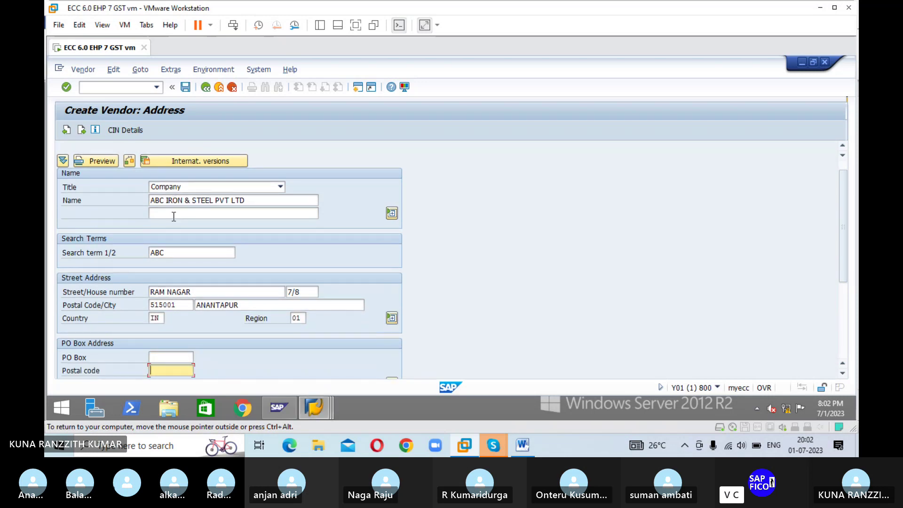
key(Tab)
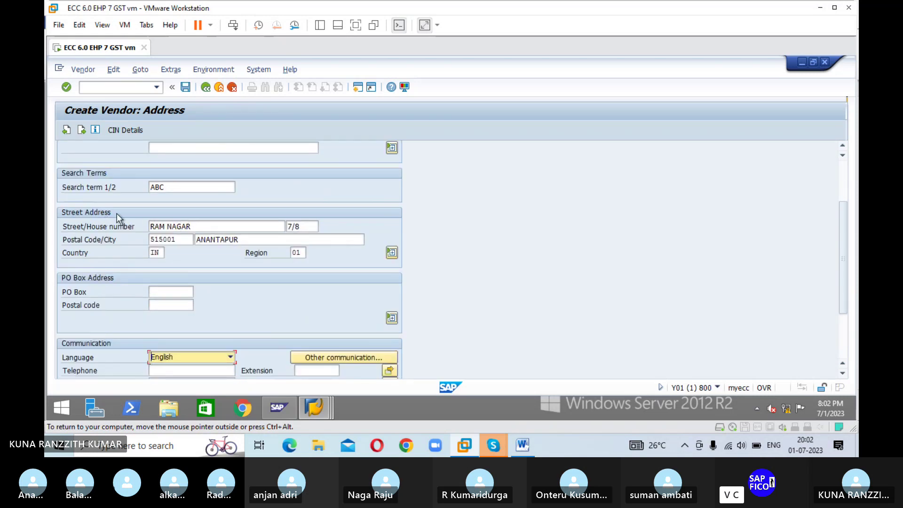
Step: Fill PO Box ANANTAPUR with PO box postal code 515001
click(183, 292)
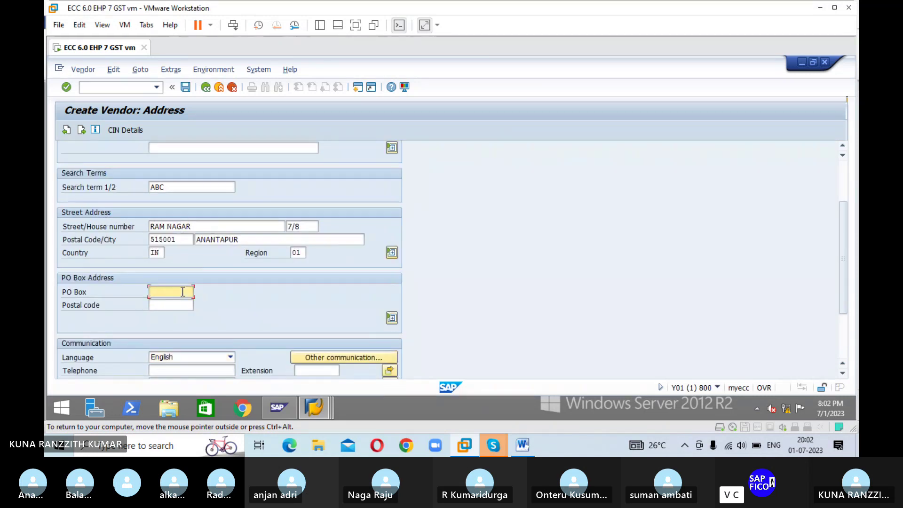
text(51500)
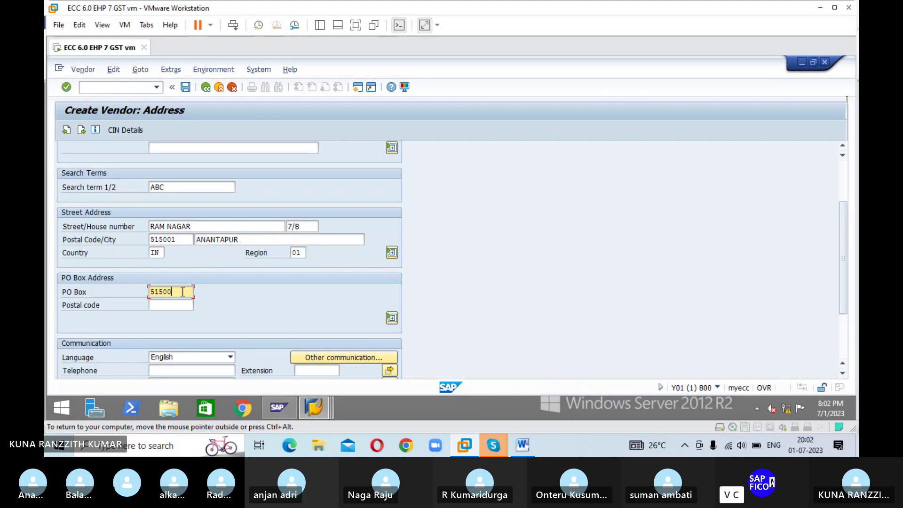
key(BackSpace)
key(BackSpace)
key(BackSpace)
key(BackSpace)
key(BackSpace)
text(ANANTAPUR)
click(185, 309)
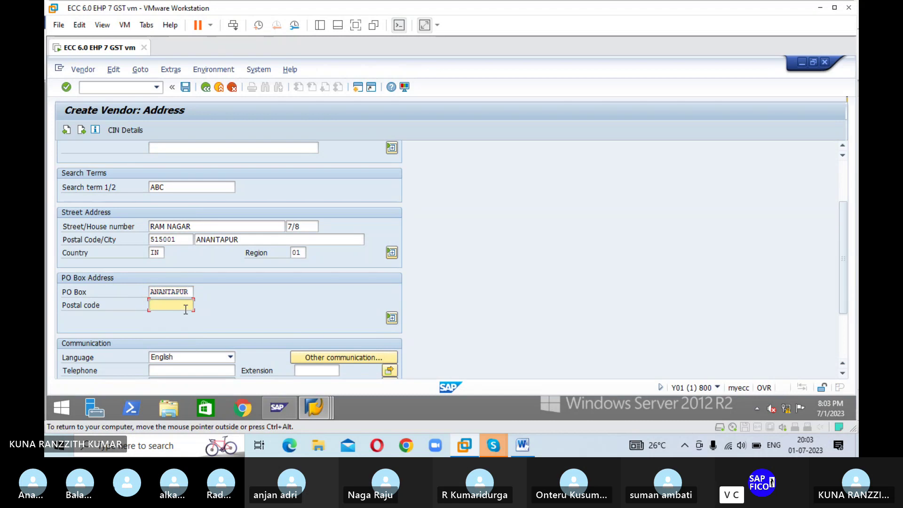
text(515001)
Step: Skip through the Control and Contact persons screens to ESHA's Accounting information screen
key(Return)
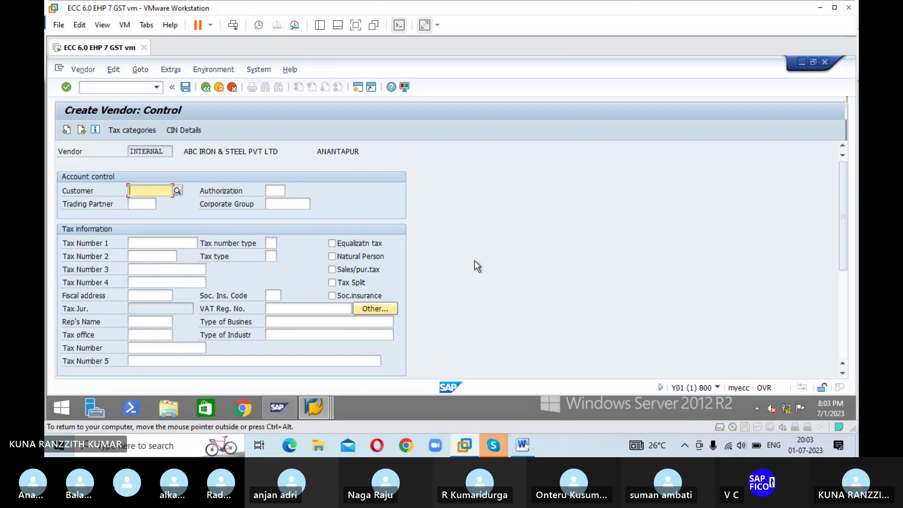
key(Return)
key(Return)
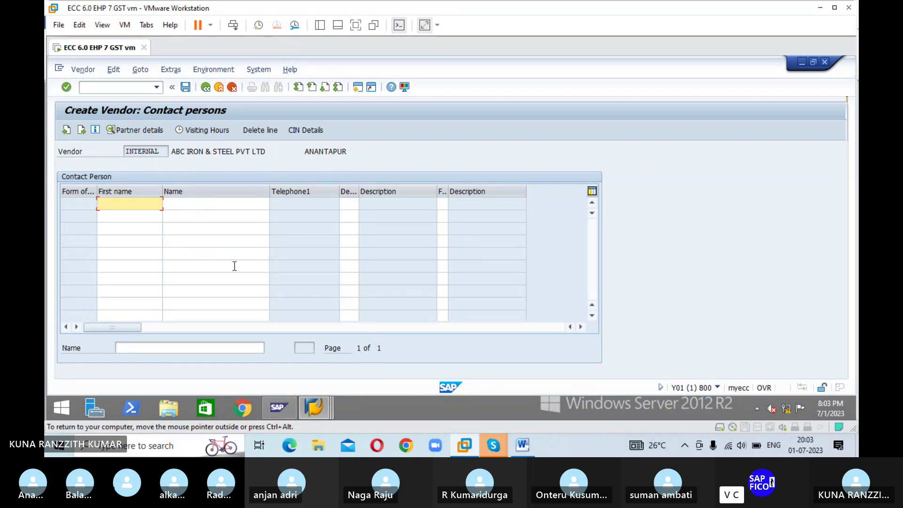
key(Return)
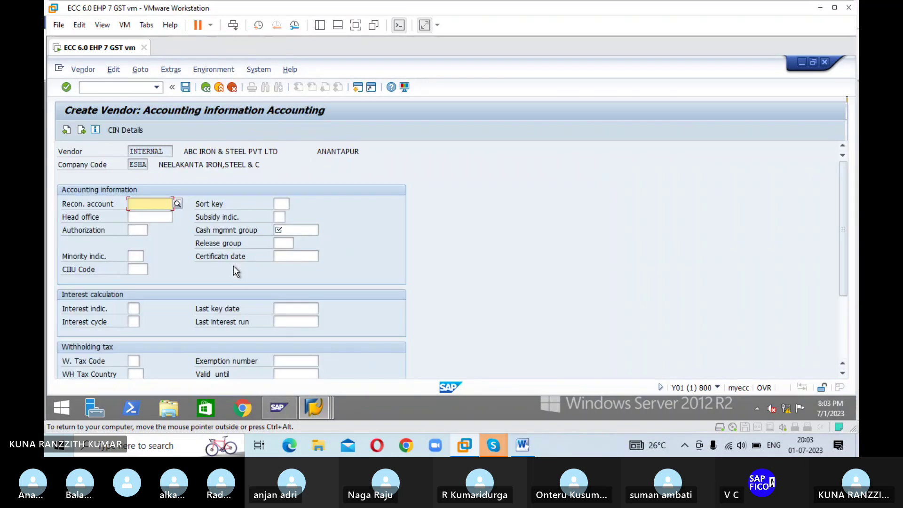
Step: Set reconciliation account 100500 and sort key 001 Posting date
click(177, 204)
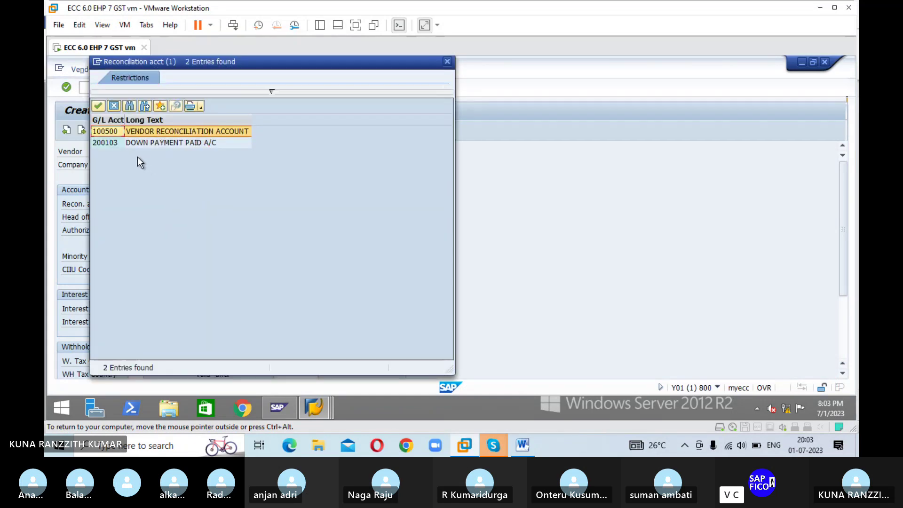
click(99, 106)
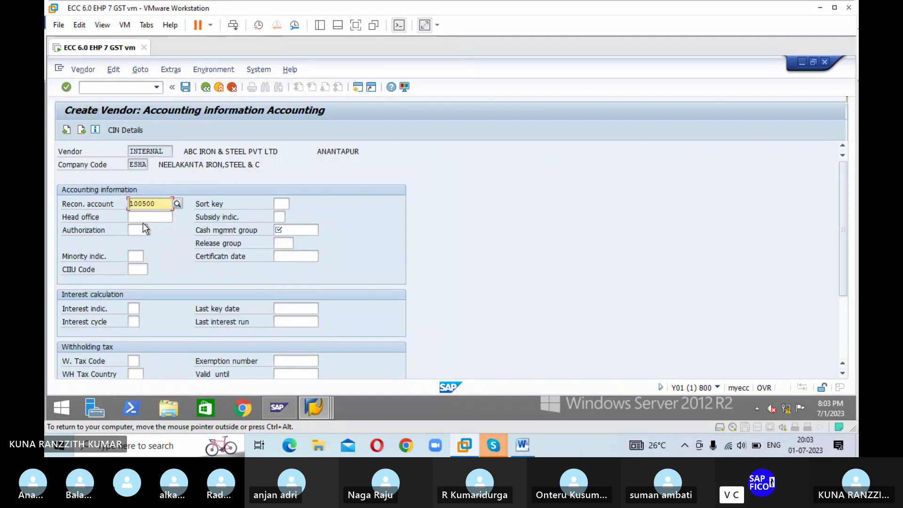
click(285, 203)
text(0)
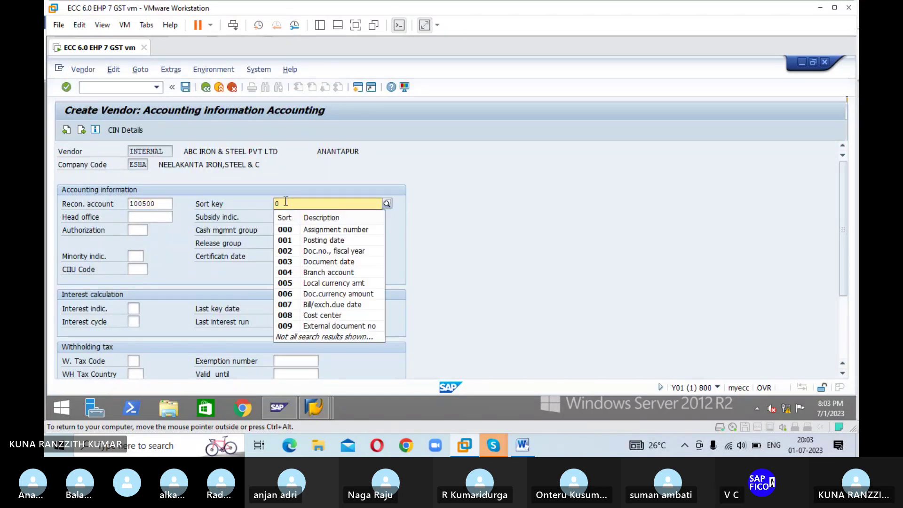
text(12)
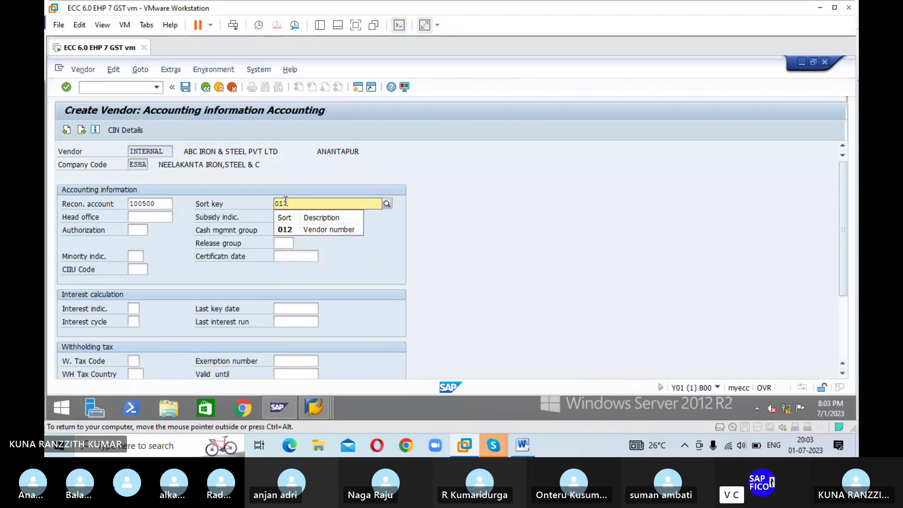
key(BackSpace)
key(BackSpace)
text(01)
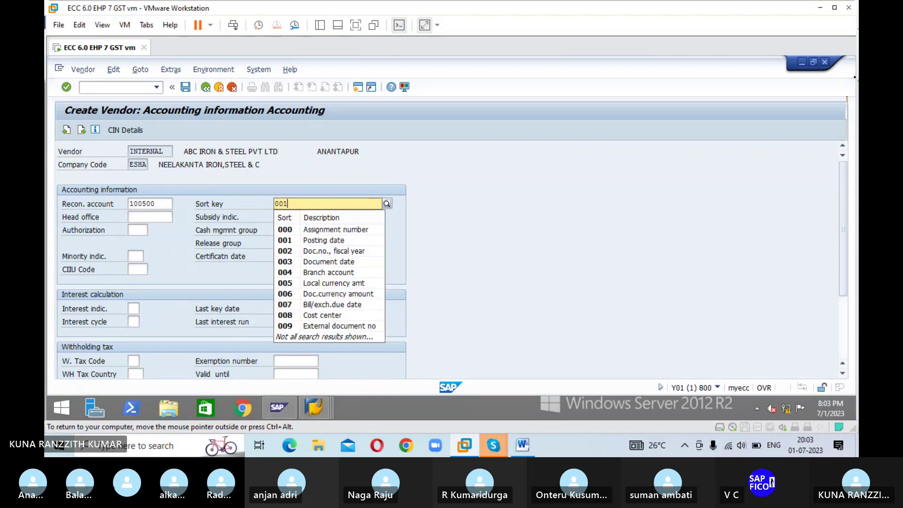
click(284, 231)
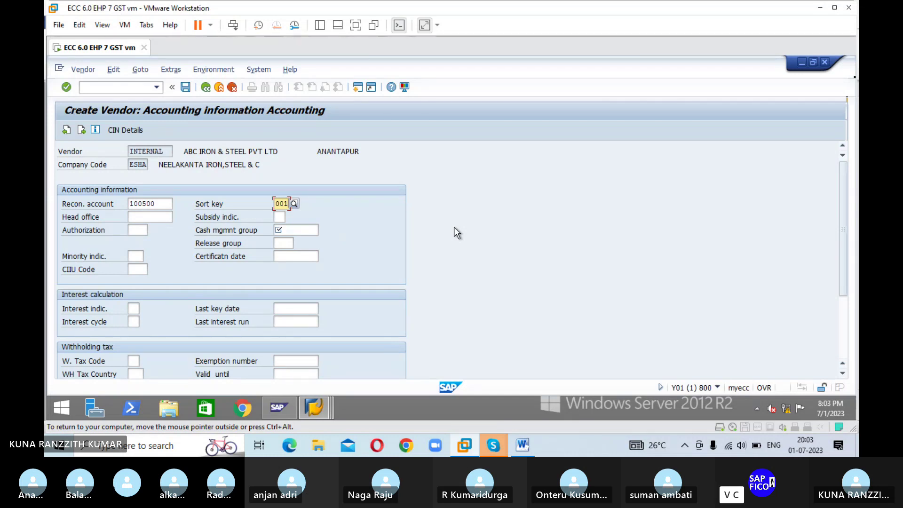
Step: Choose cash management group A4 Major vendors and continue to payment transactions
click(307, 231)
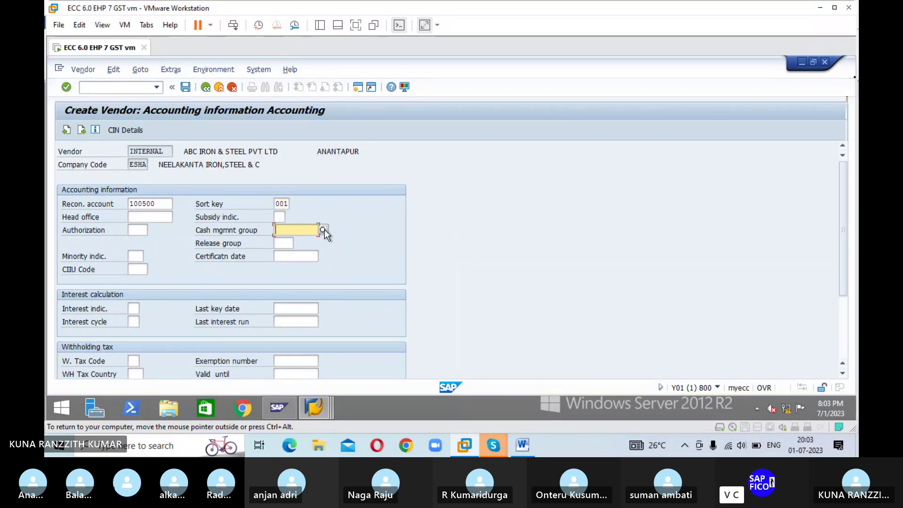
click(324, 230)
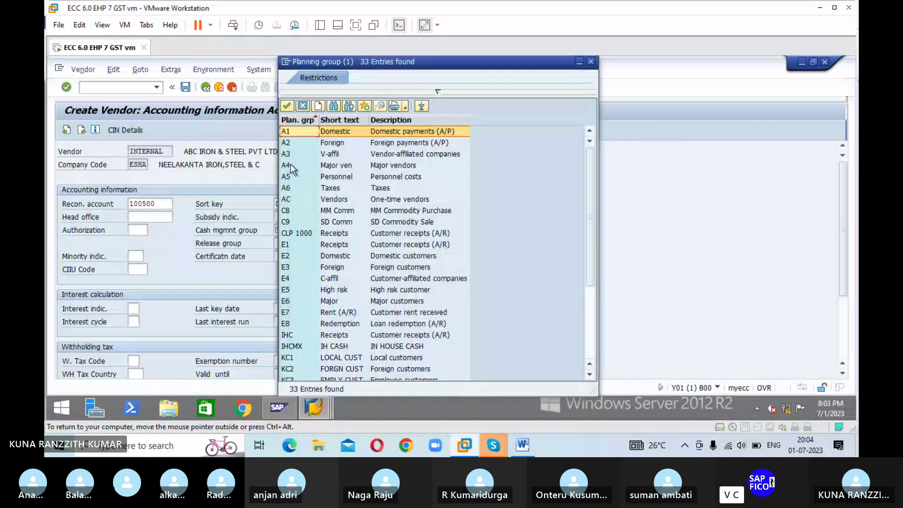
click(291, 166)
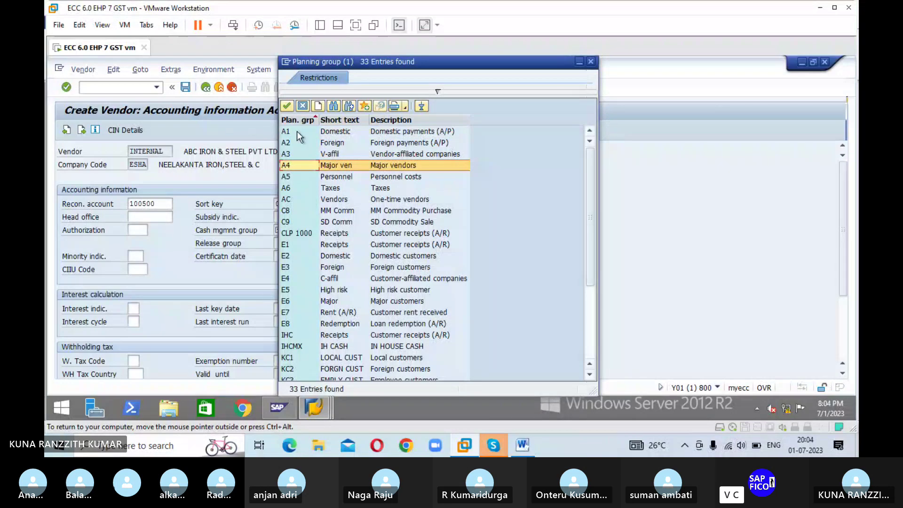
click(287, 106)
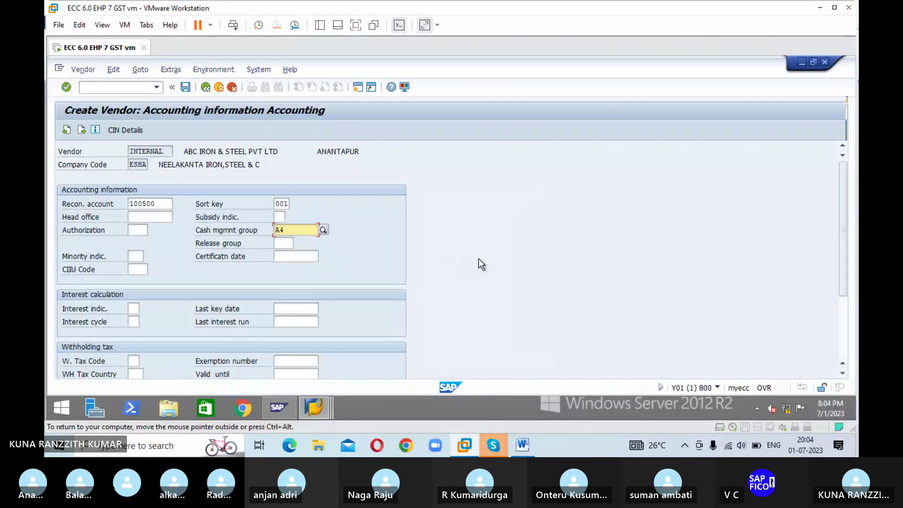
key(Return)
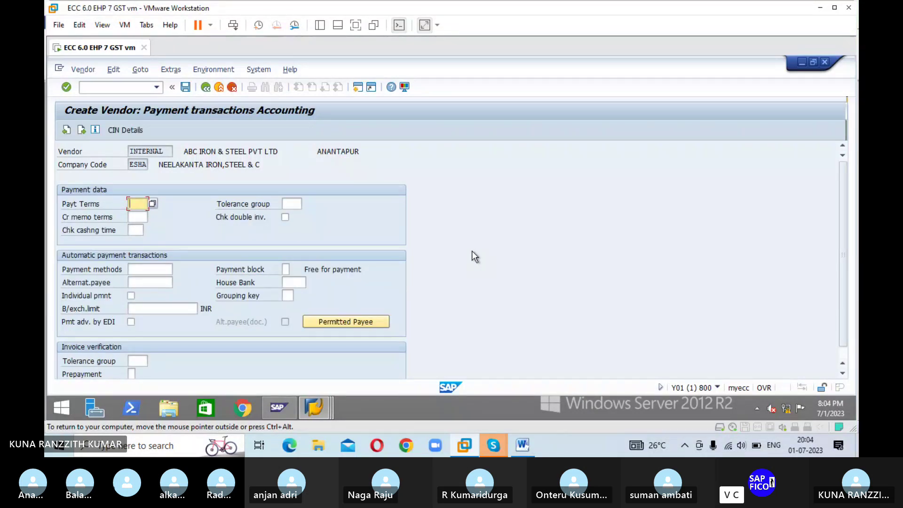
Step: Enter payment terms 001, copy tolerance group NLTG from its list, and set payment method R
text(001)
key(Tab)
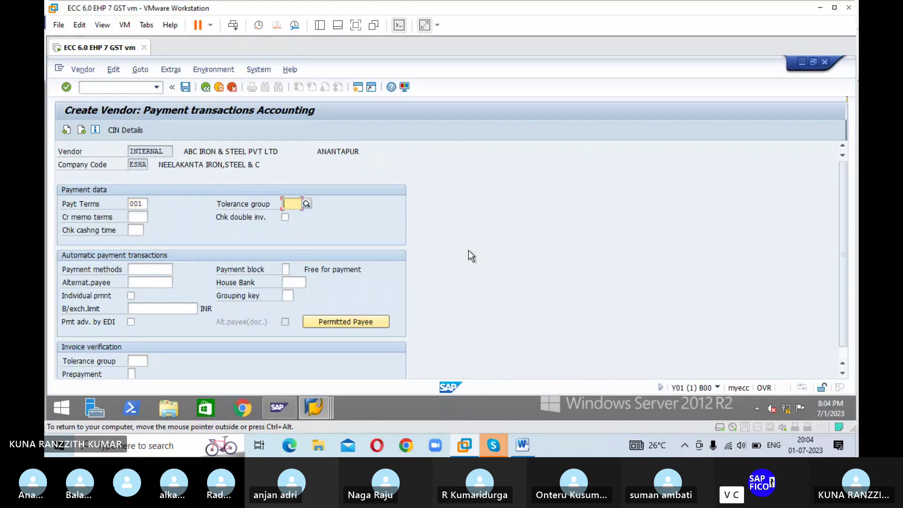
click(306, 203)
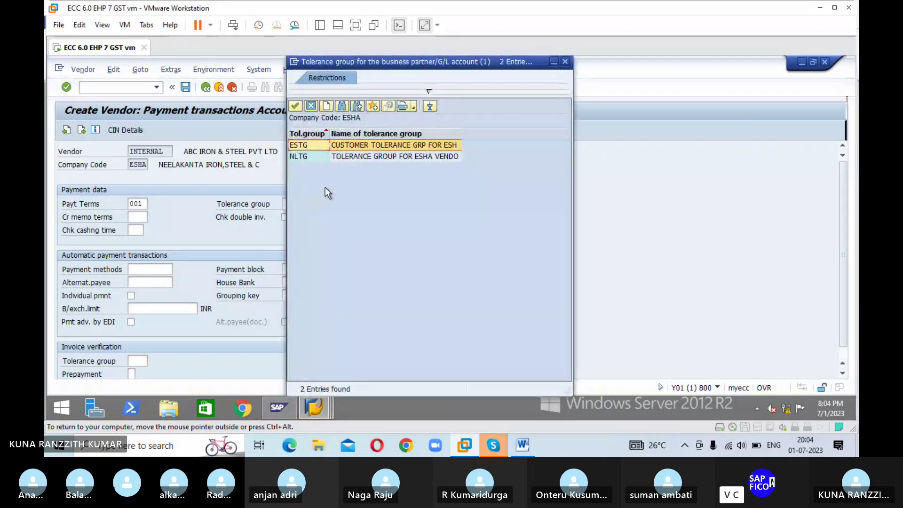
click(313, 155)
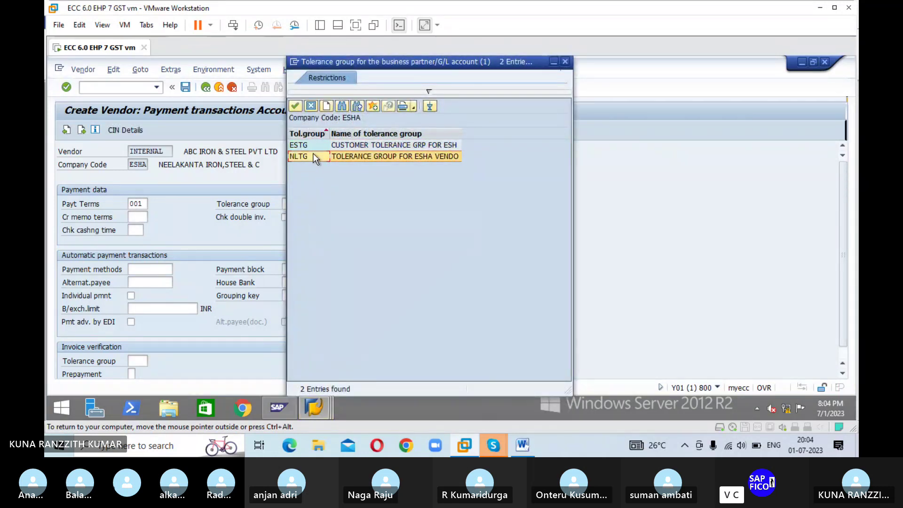
click(295, 107)
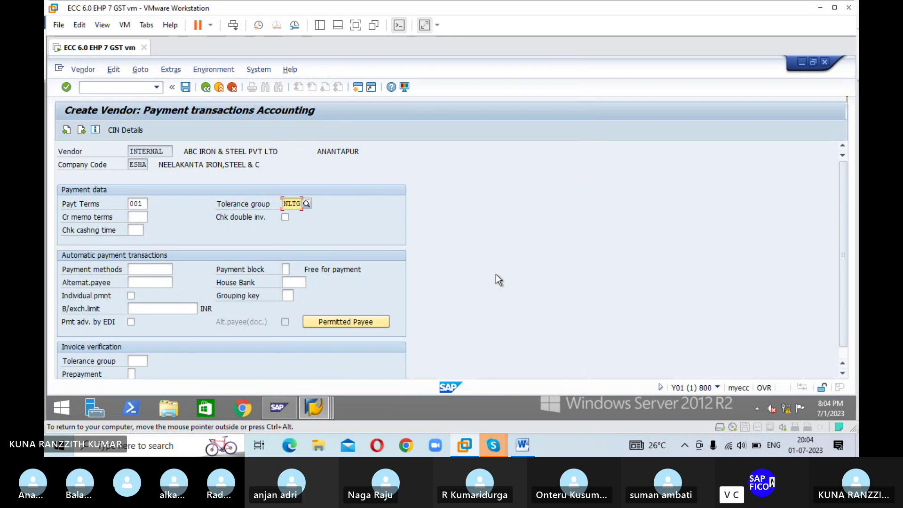
click(168, 269)
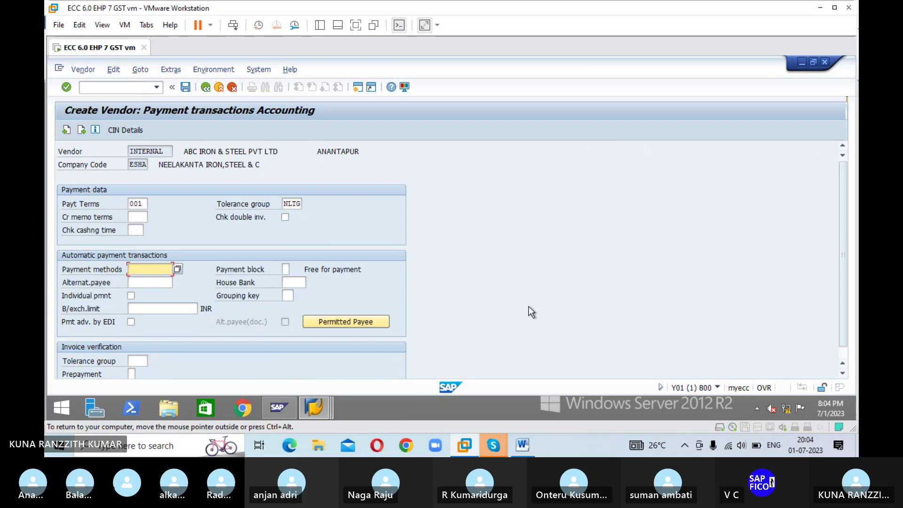
text(R)
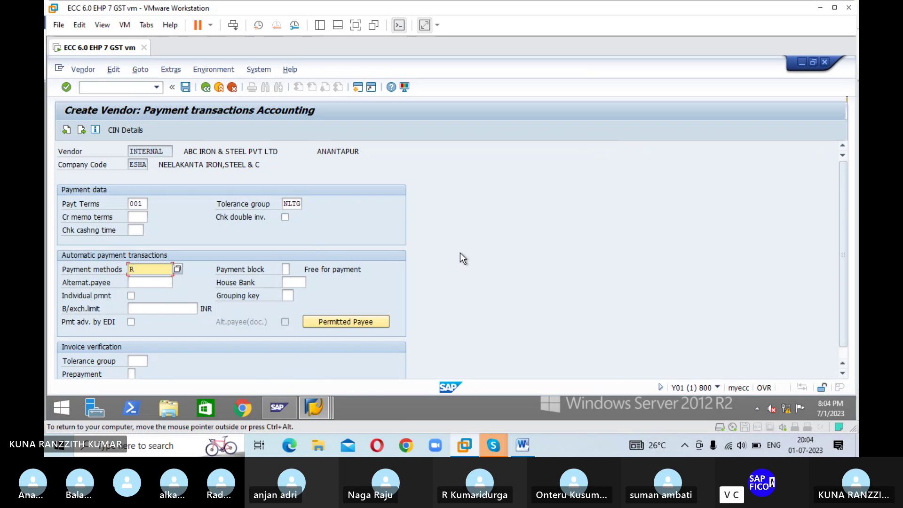
key(Tab)
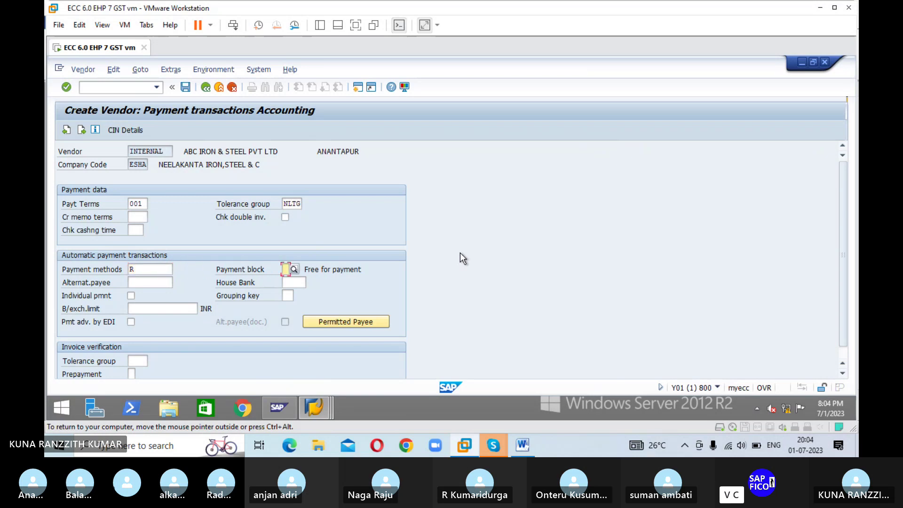
key(Tab)
key(Tab)
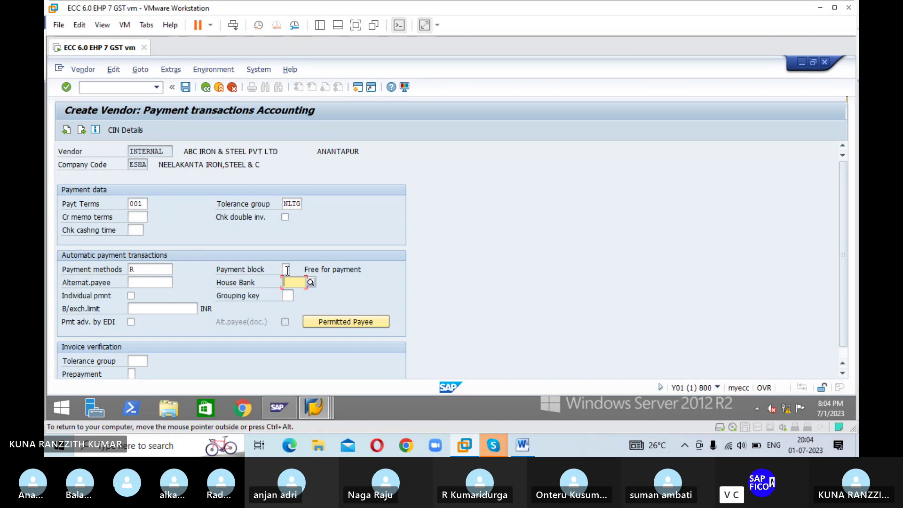
Step: Pick house bank IDFC, delete the rejected payment terms 001, and proceed to Correspondence
click(310, 281)
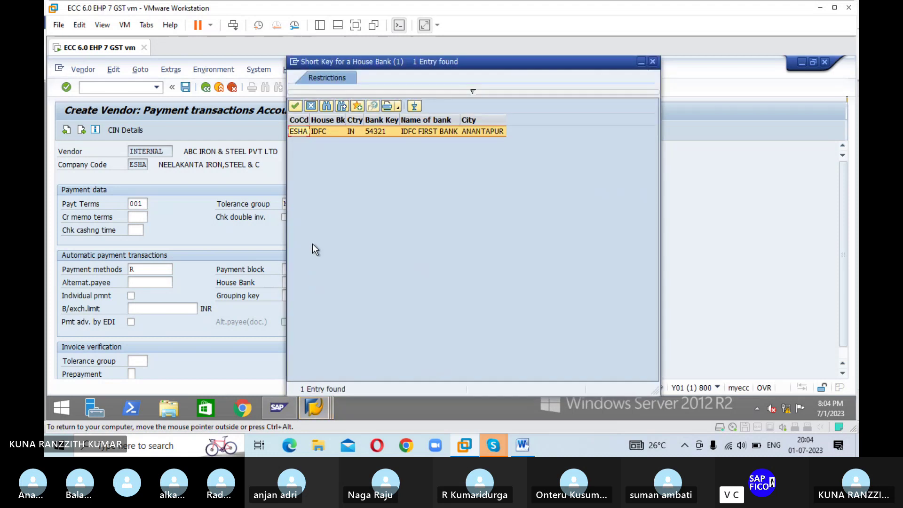
click(295, 106)
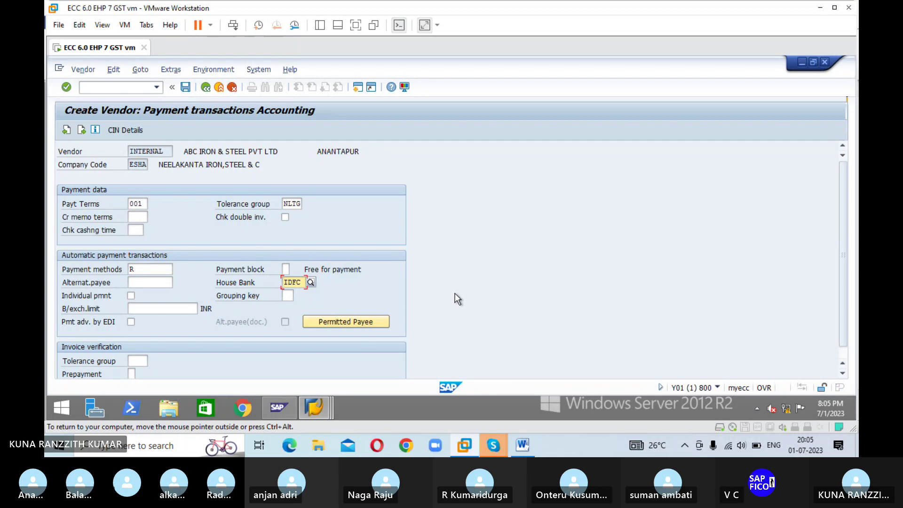
key(Return)
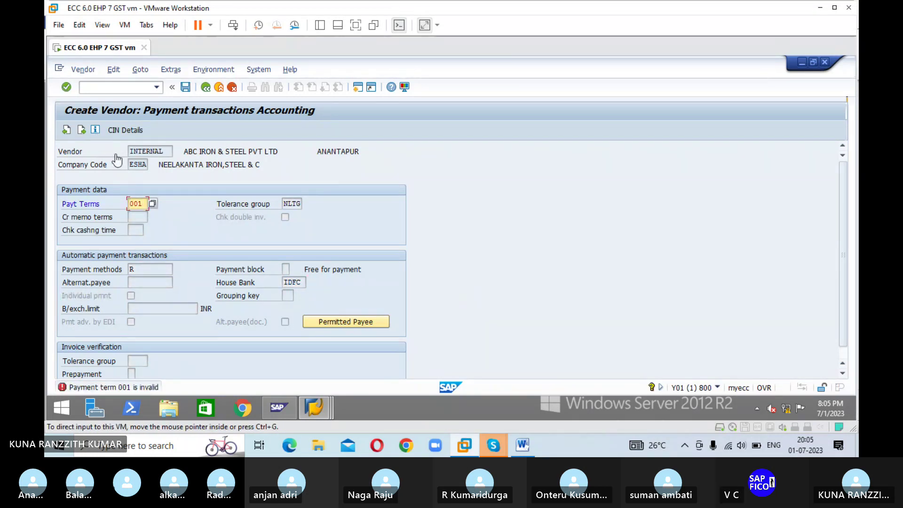
click(142, 203)
key(BackSpace)
key(BackSpace)
key(BackSpace)
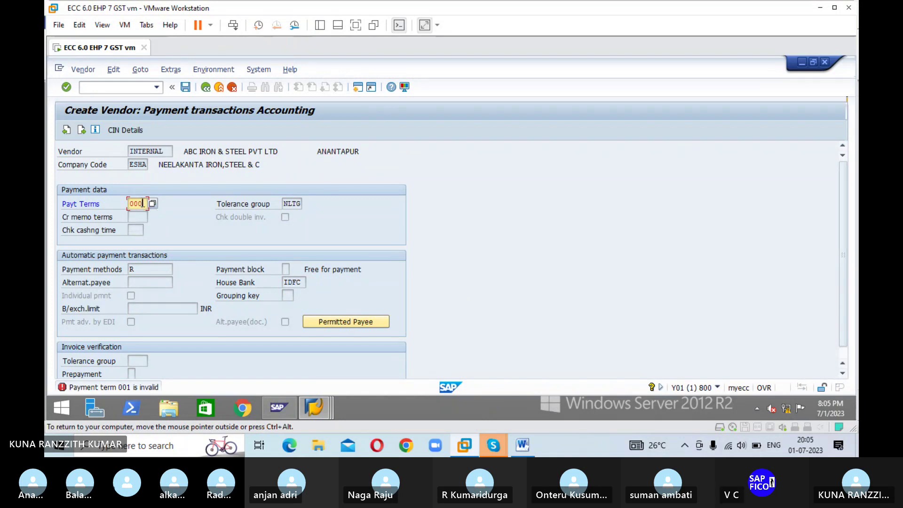
key(Return)
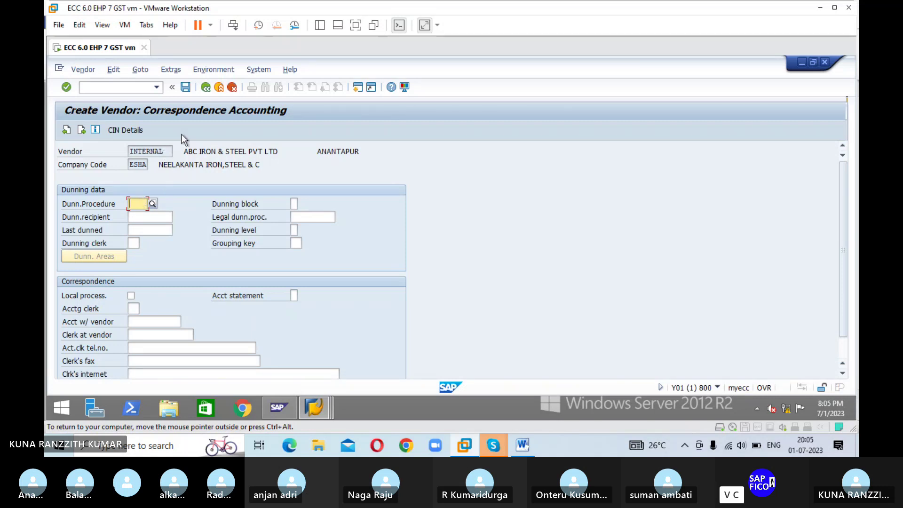
Step: Confirm saving with Yes so the vendor is created in company code ESHA
key(Return)
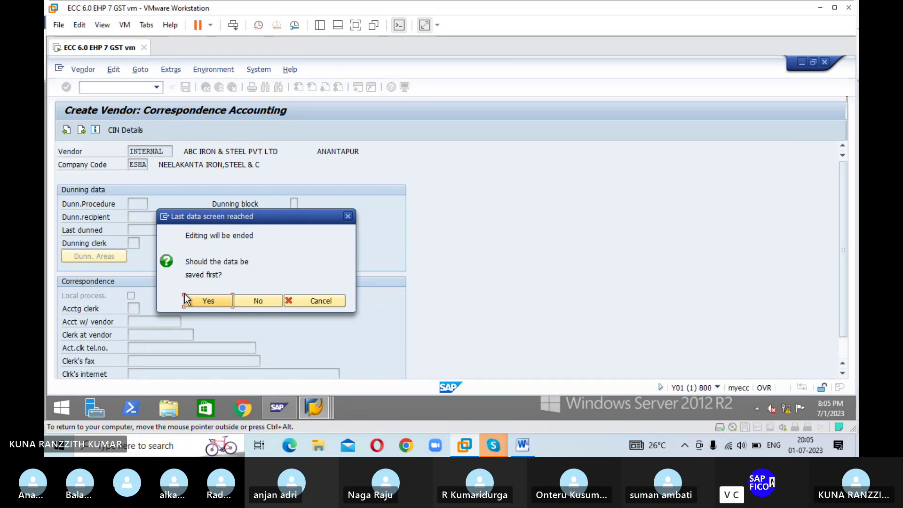
click(208, 302)
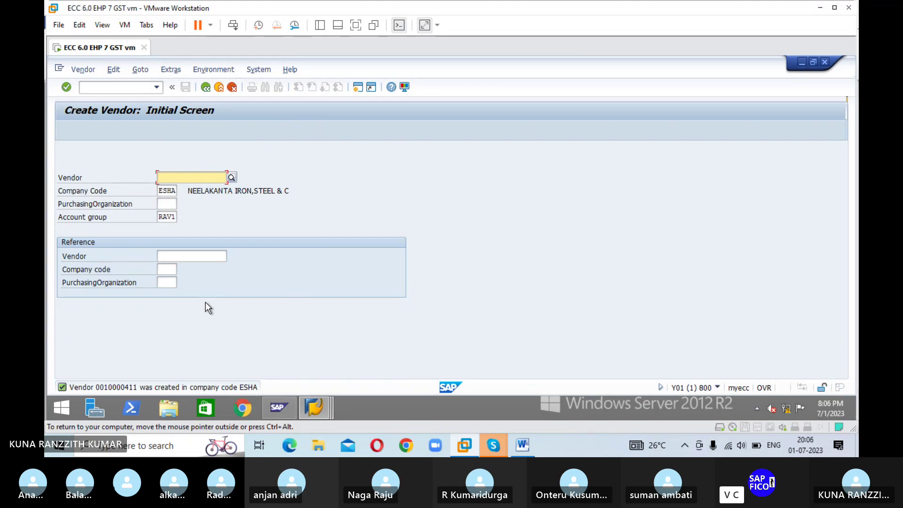
click(141, 89)
text(/)
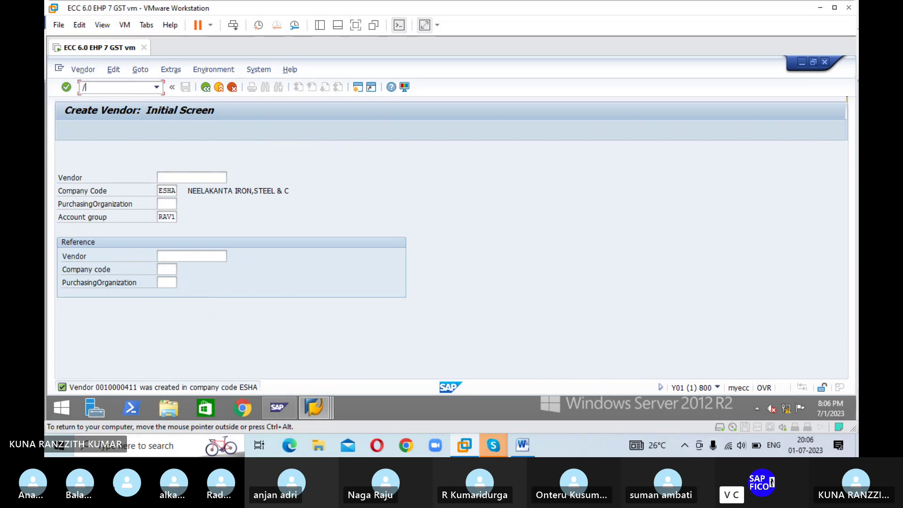
text(NOBA7)
Step: In OBA7, position the document types list on ZP and open its details
key(Return)
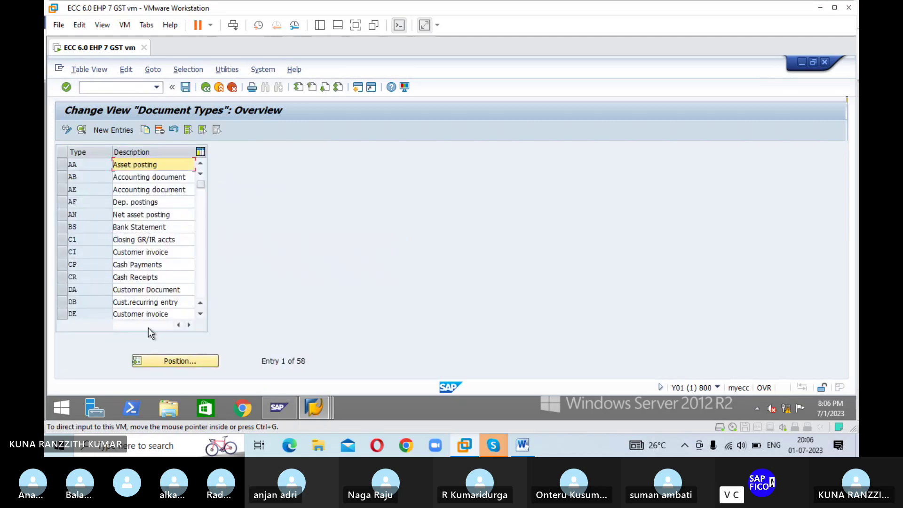
click(162, 361)
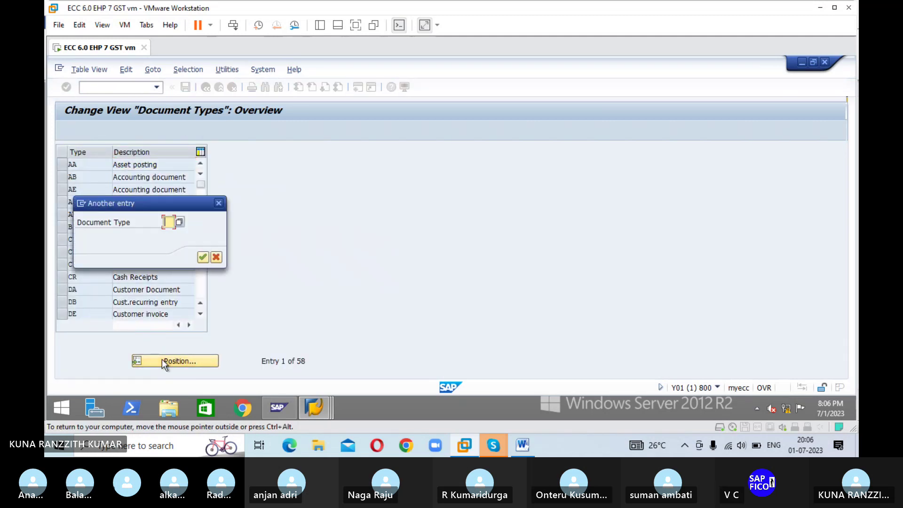
text(ZP)
key(Return)
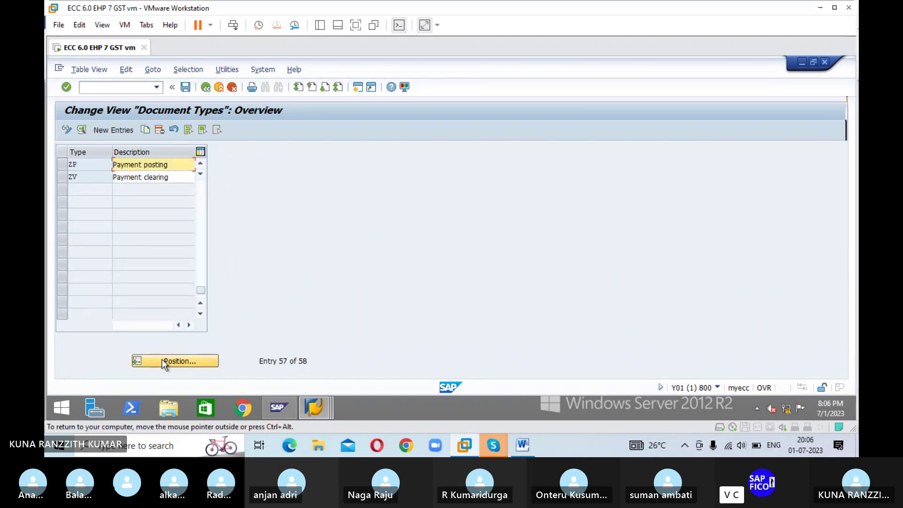
double_click(83, 167)
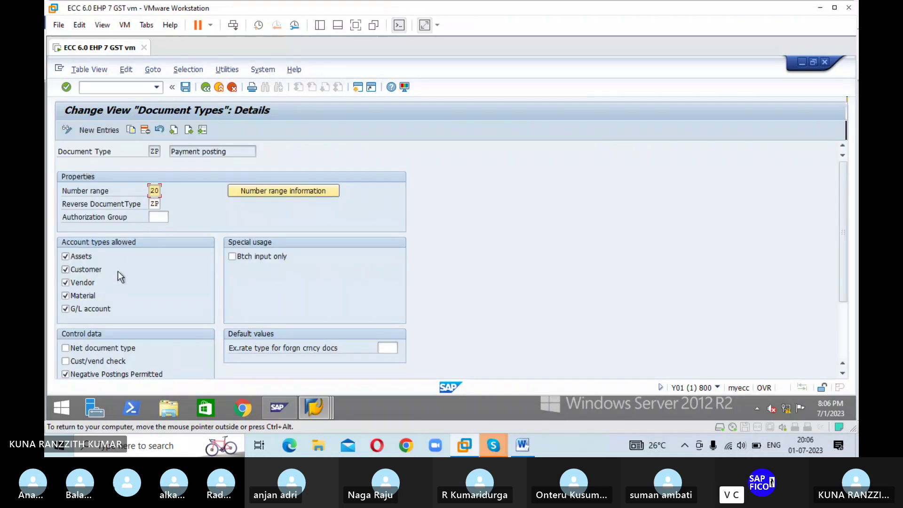
Step: Open the accounting document number range intervals for company code ESHA
click(272, 191)
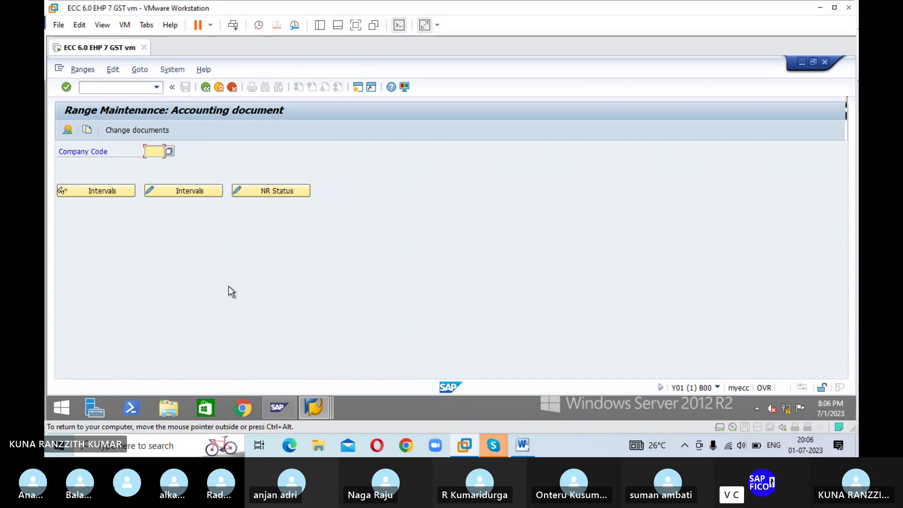
text(ES)
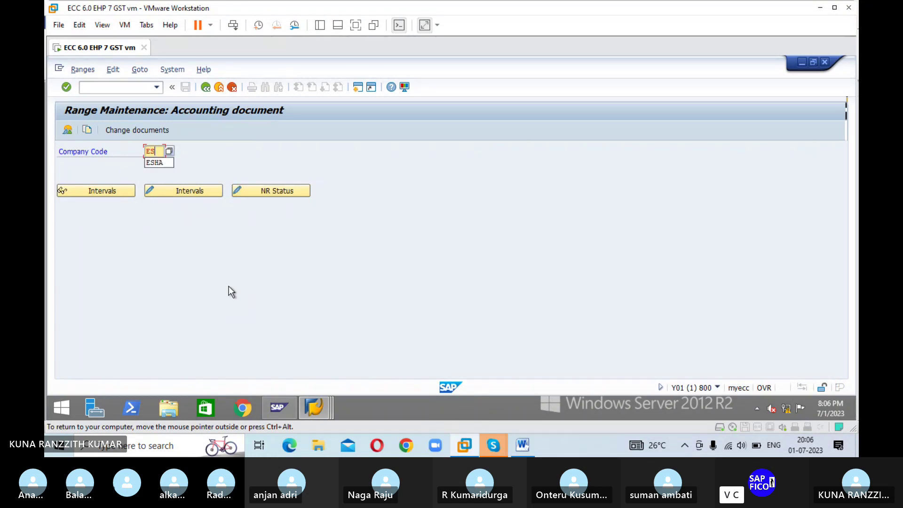
text(HA)
click(181, 187)
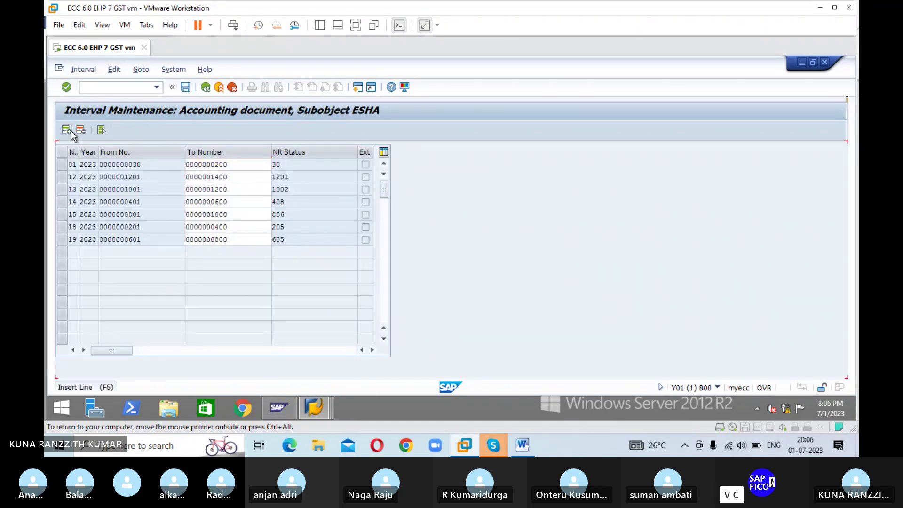
Step: Add interval 20 for year 2023 from 1401 to 1600 and save it
click(67, 130)
text(20)
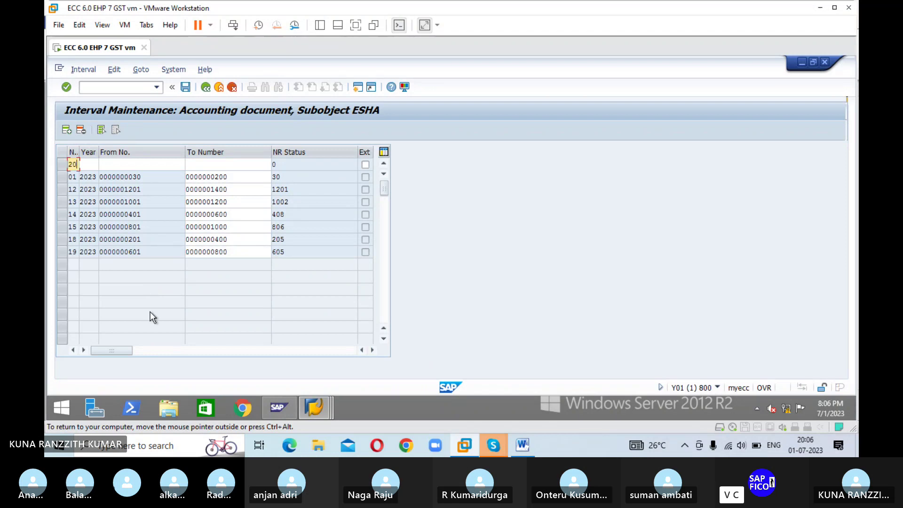
key(Tab)
text(2023)
key(Tab)
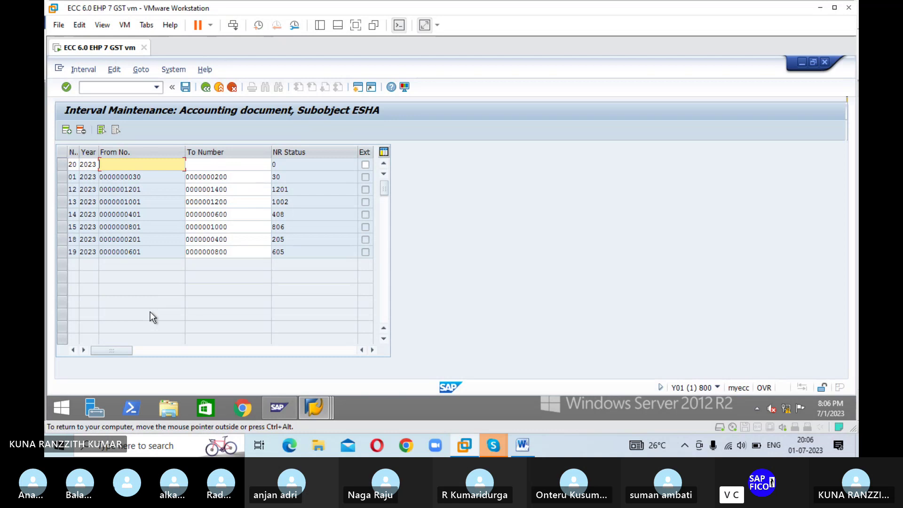
text(12)
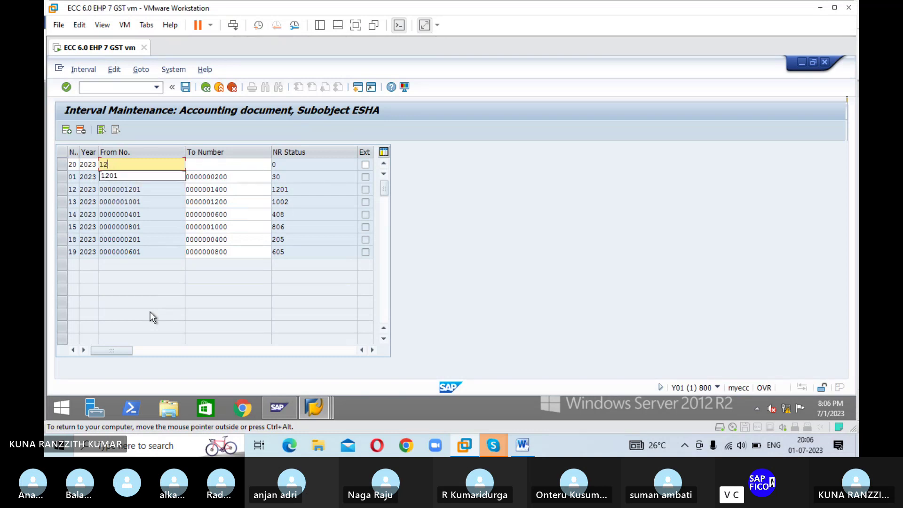
key(BackSpace)
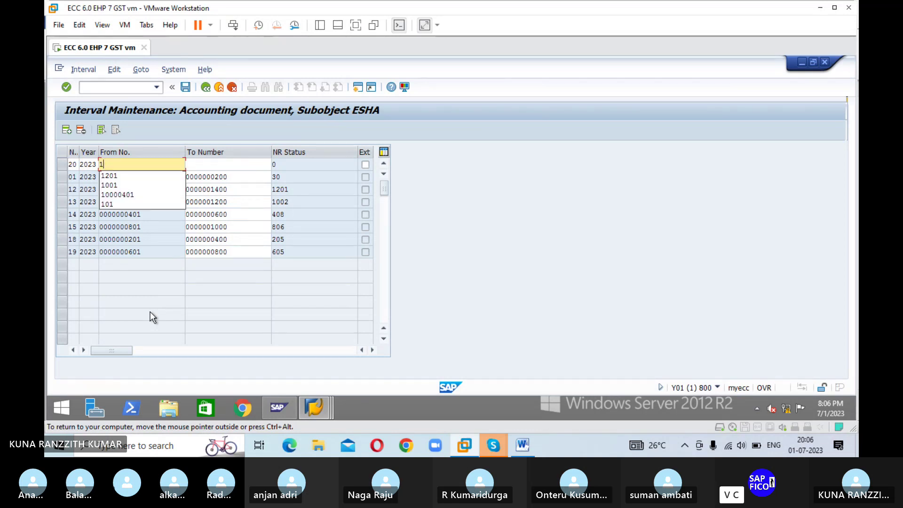
text(401)
key(Tab)
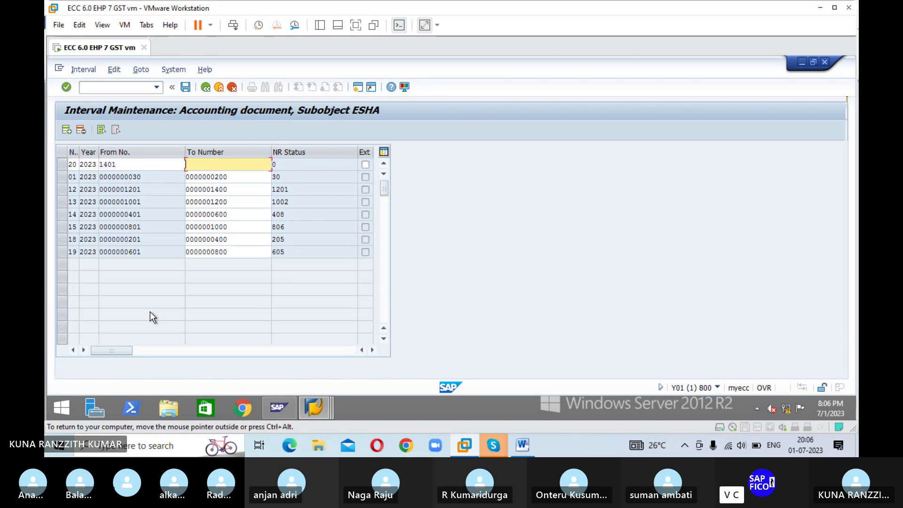
text(1600)
key(Return)
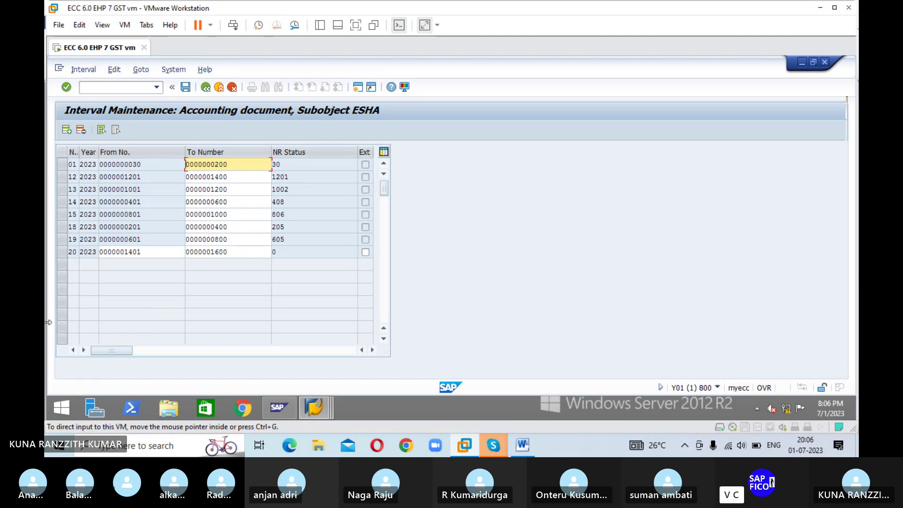
click(186, 88)
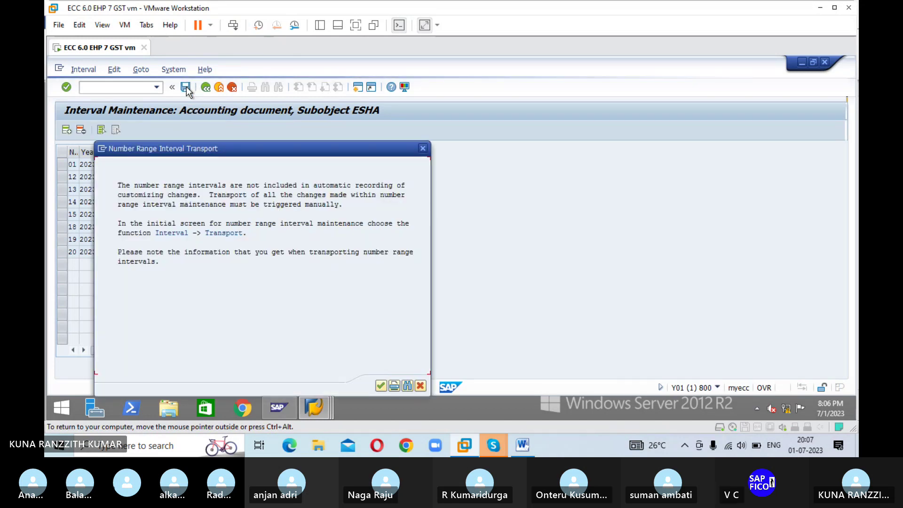
click(381, 385)
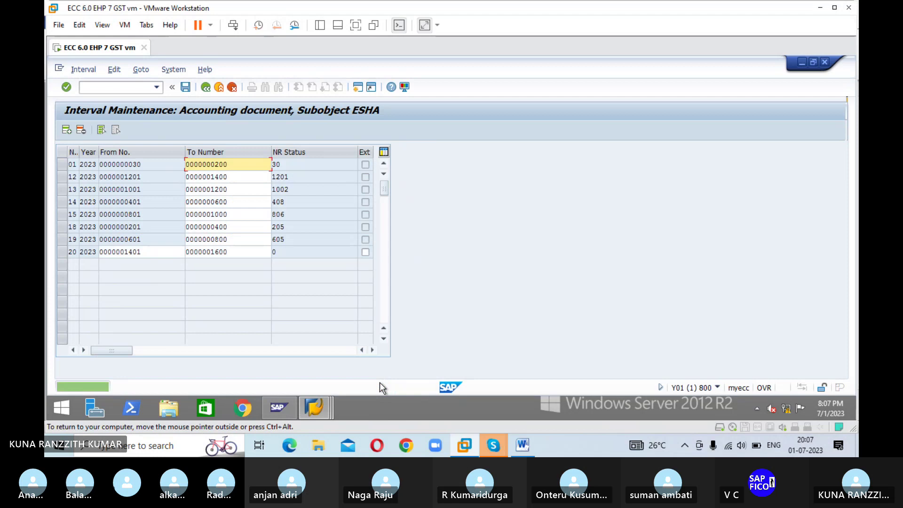
Step: Go back to the payment document types list and open ZV Payment clearing
click(206, 87)
click(206, 87)
click(207, 87)
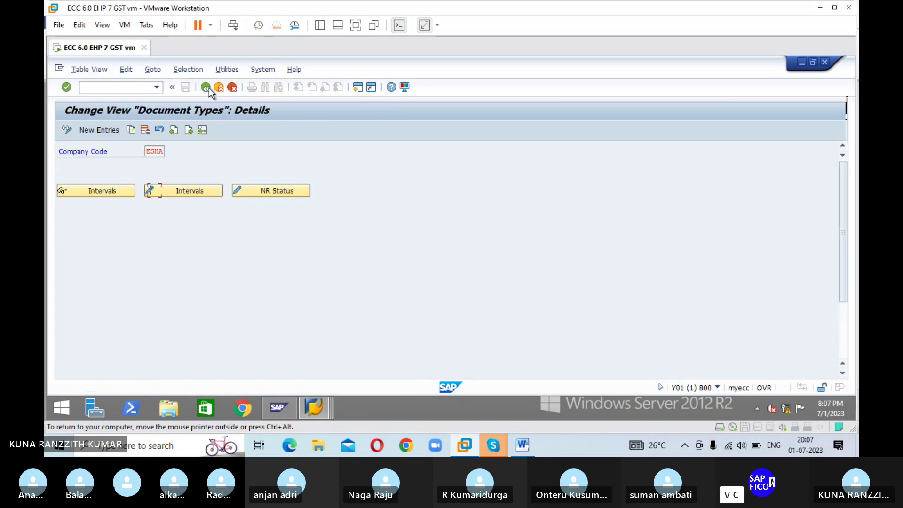
click(207, 87)
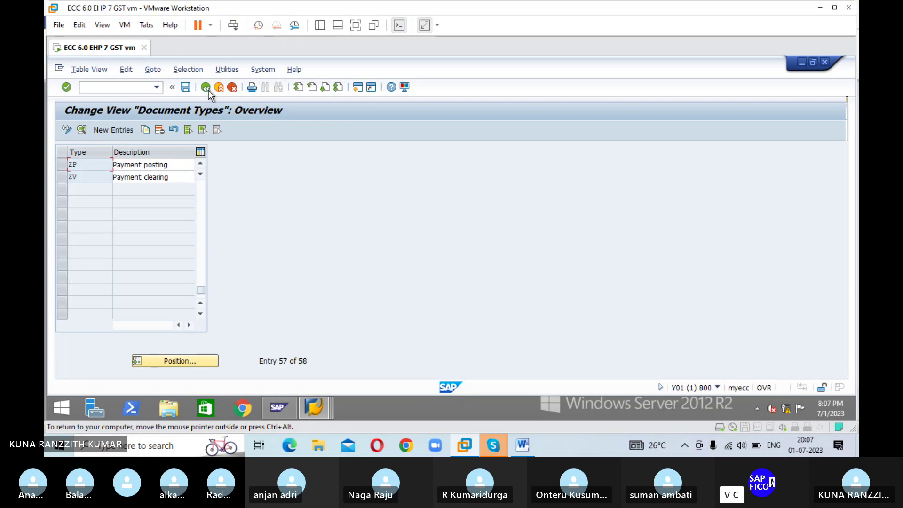
double_click(93, 179)
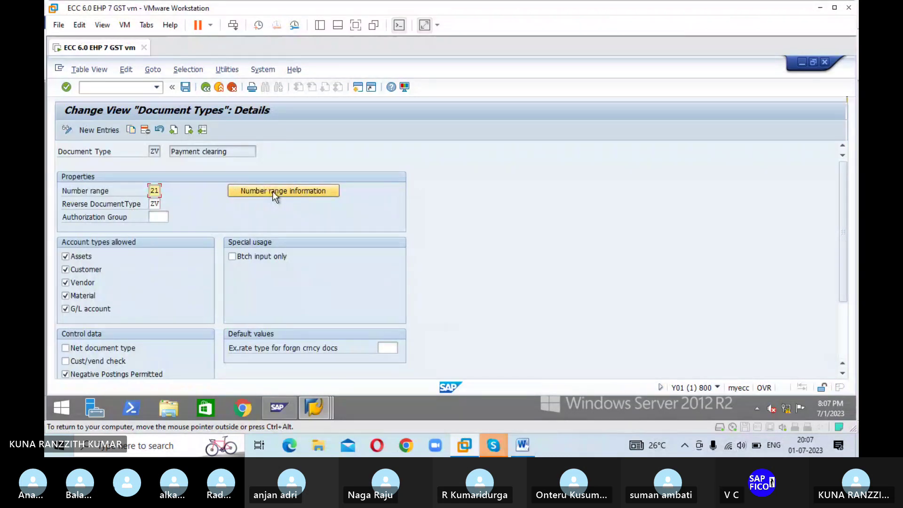
Step: Open the ESHA number range intervals for editing from ZV's number range information
click(272, 191)
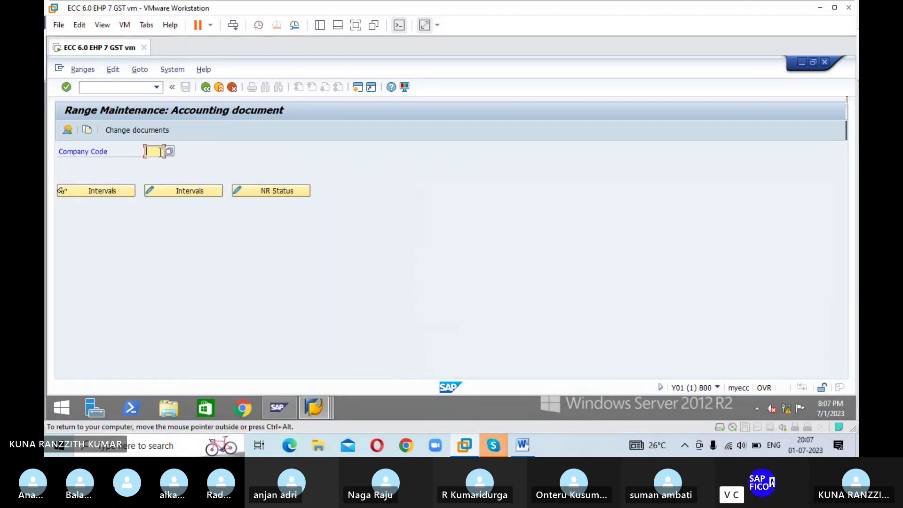
click(161, 152)
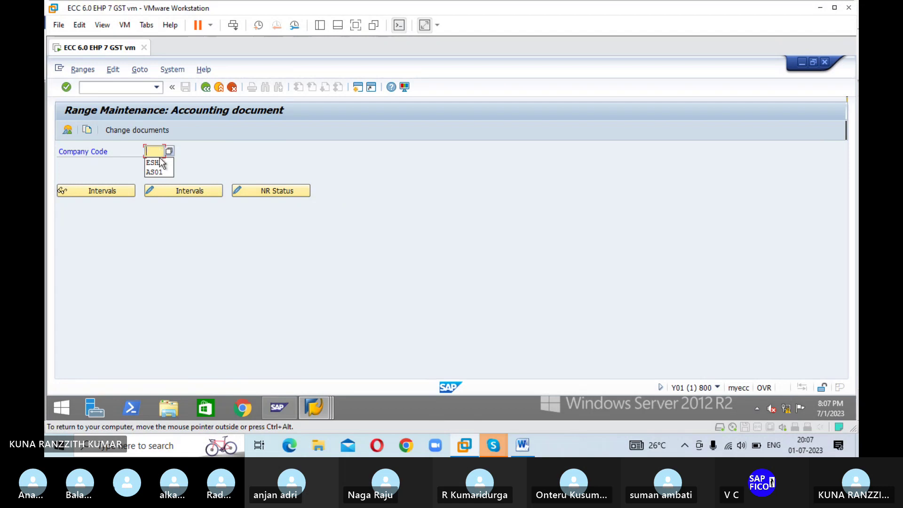
click(160, 162)
click(181, 190)
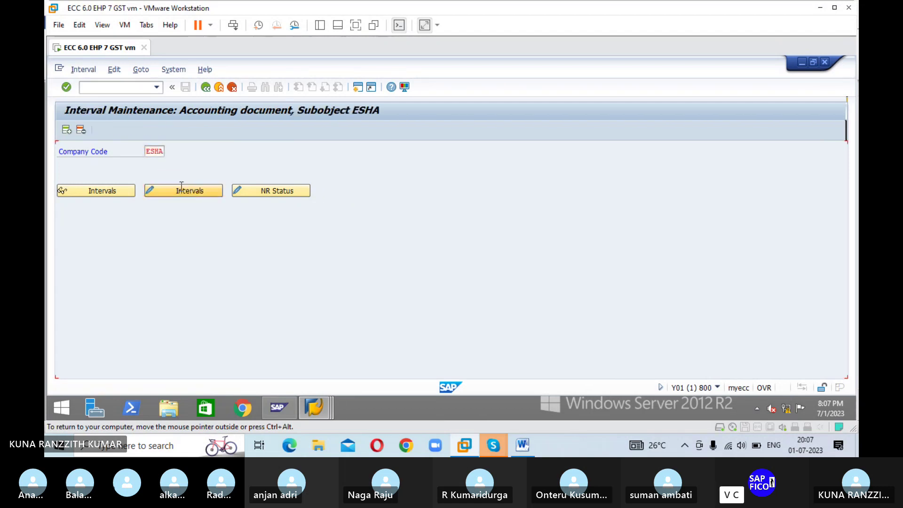
Step: Add interval 21 for year 2023 from 1601 to 1800 and save it
click(70, 130)
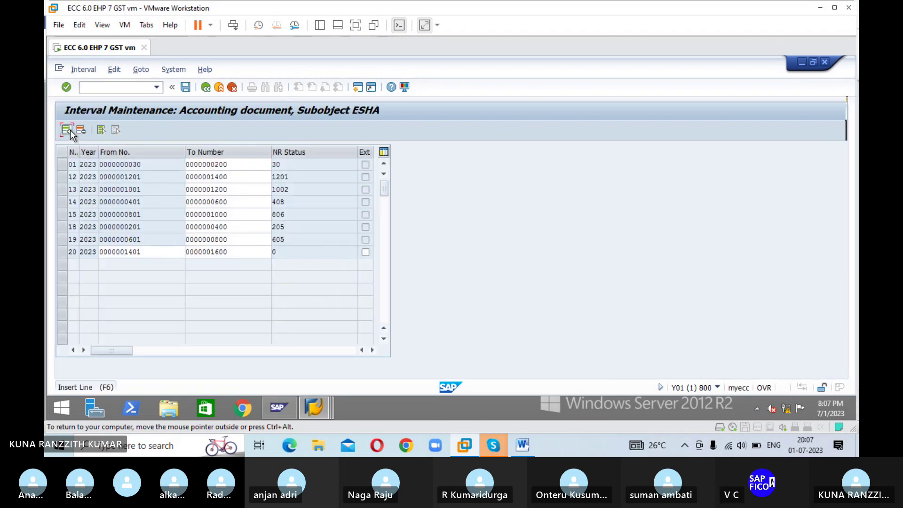
text(21)
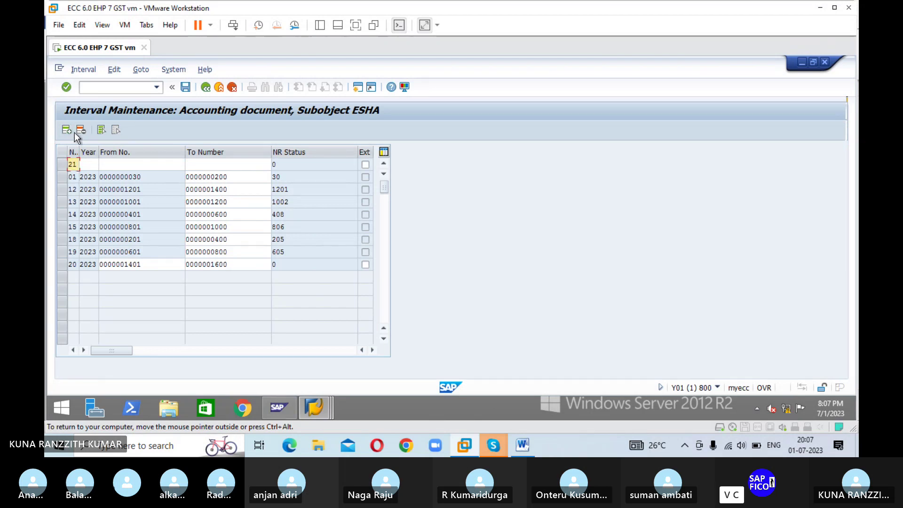
key(Tab)
text(2023)
key(Tab)
text(1601)
key(Tab)
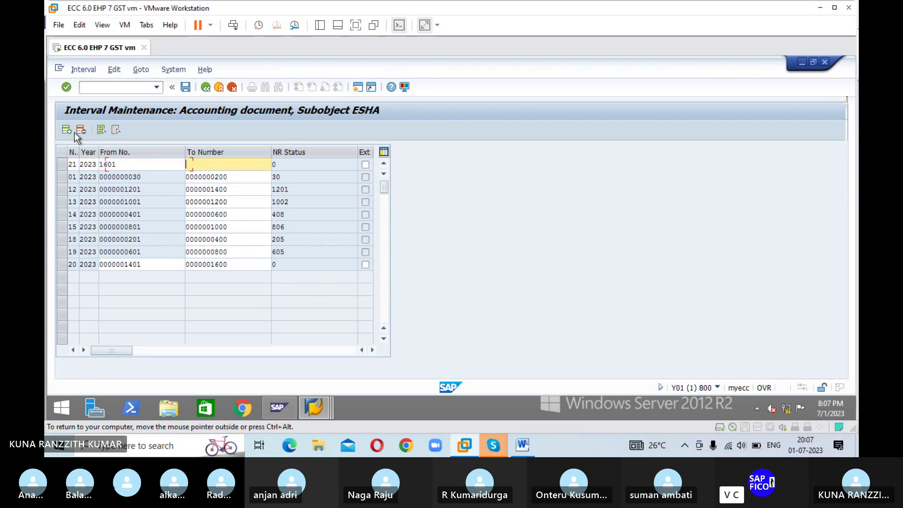
text(1800)
key(Return)
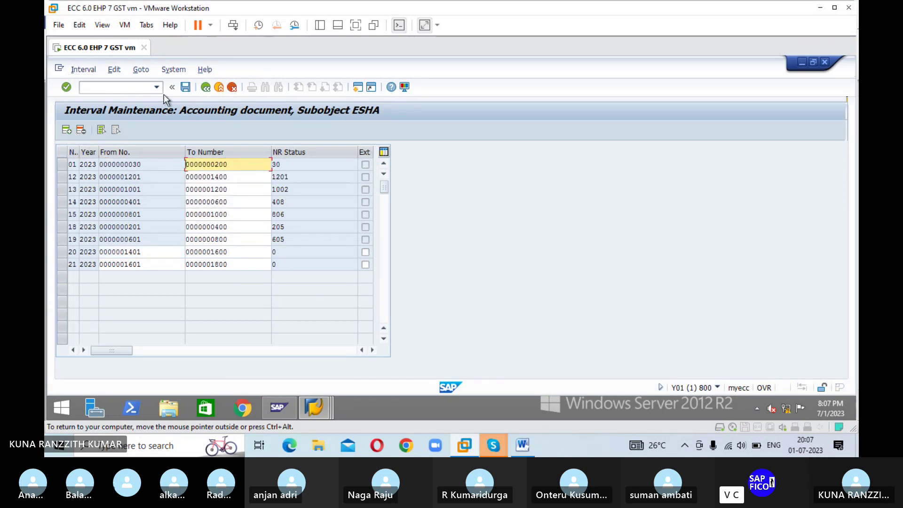
click(185, 89)
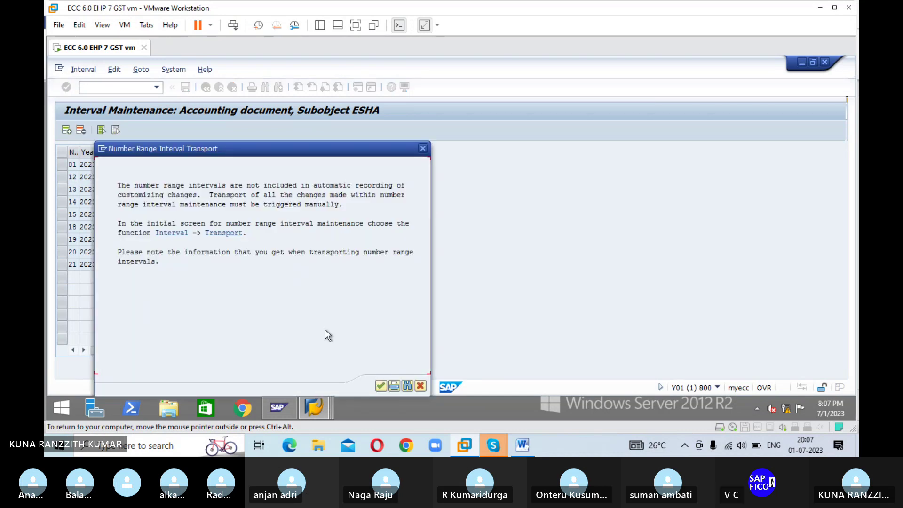
click(380, 386)
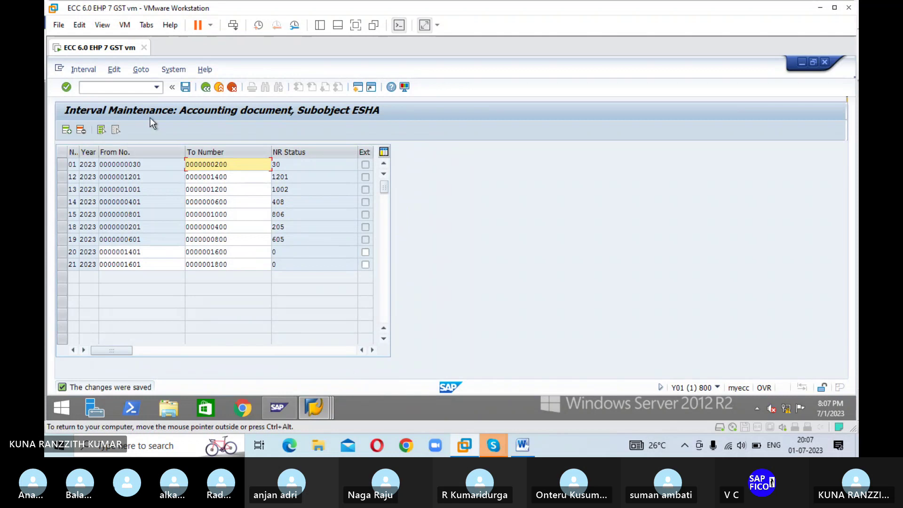
Step: Return to the ZV document type details and enter /N in the command field
click(207, 88)
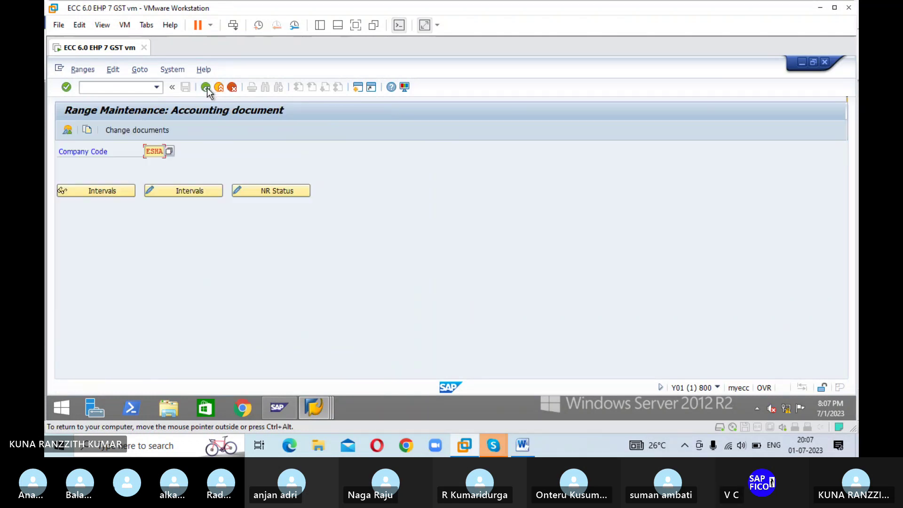
click(207, 89)
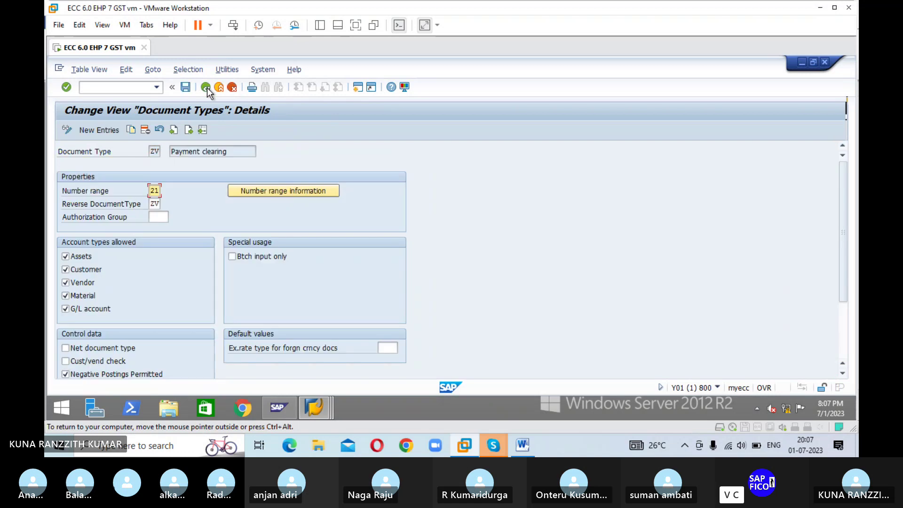
click(115, 86)
text(/N)
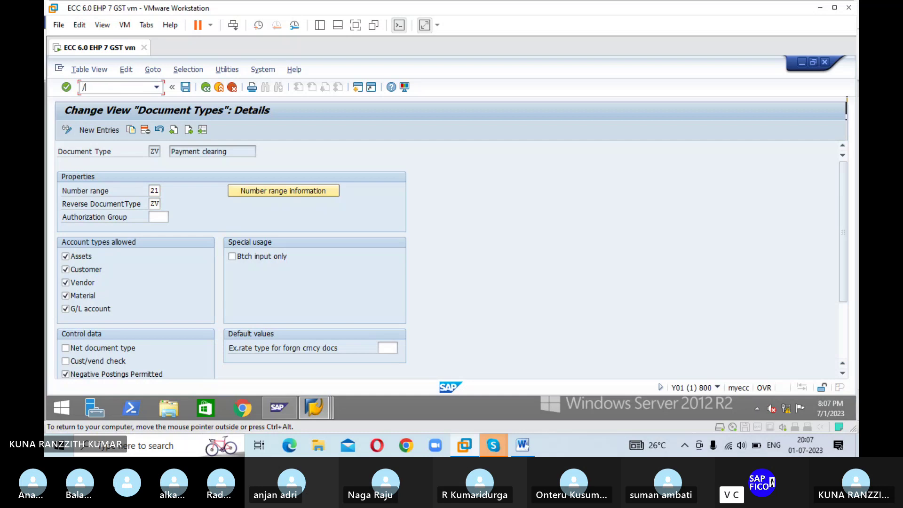